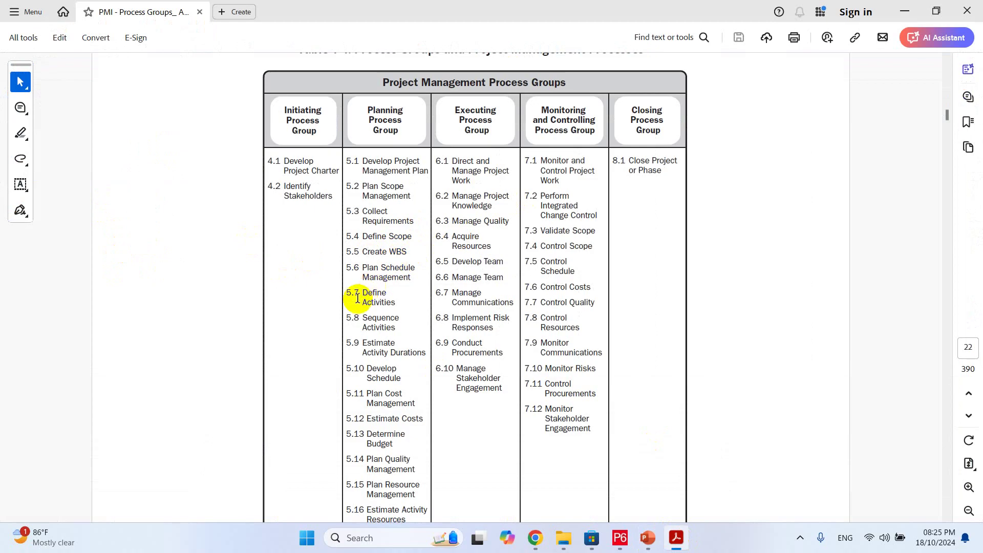
# - Examine the Define Activities and Create WBS processes in the Planning Process Group column of the table
pyautogui.click(359, 290)
pyautogui.moveTo(359, 290); pyautogui.dragTo(402, 303)
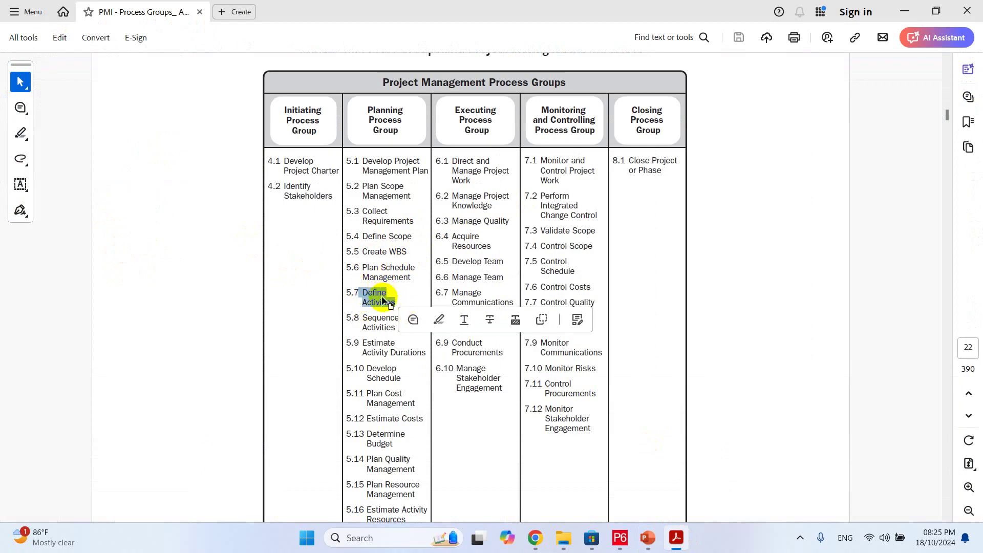
pyautogui.click(379, 298)
pyautogui.moveTo(362, 251); pyautogui.dragTo(410, 252)
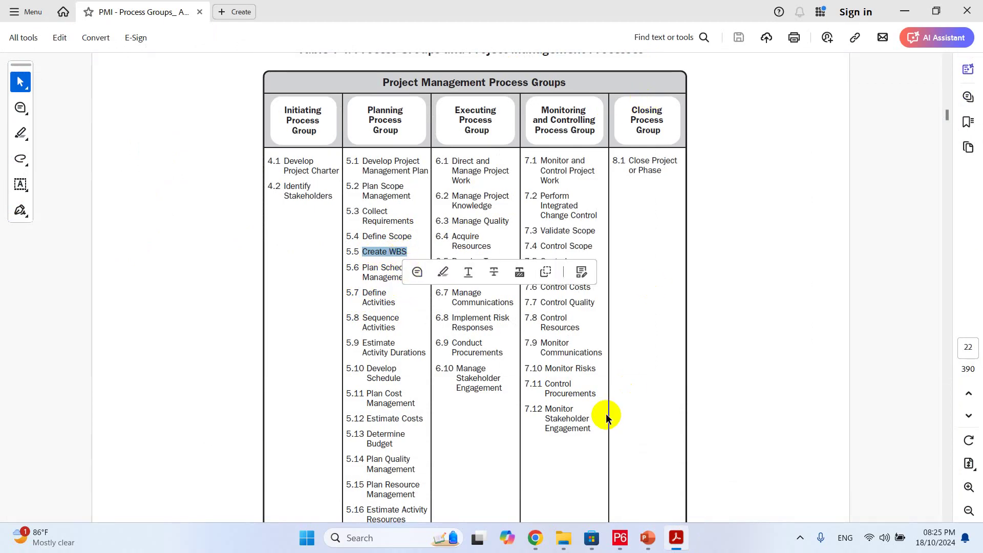
# - Switch to Primavera P6 and select the range of WBS elements from Plastering Work to Doors and Windows
pyautogui.click(621, 538)
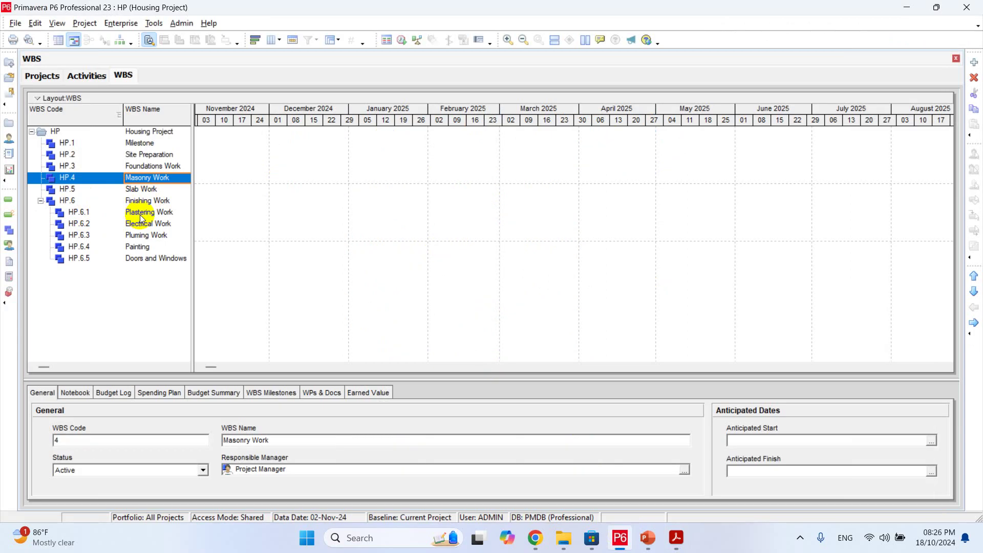
pyautogui.click(148, 261)
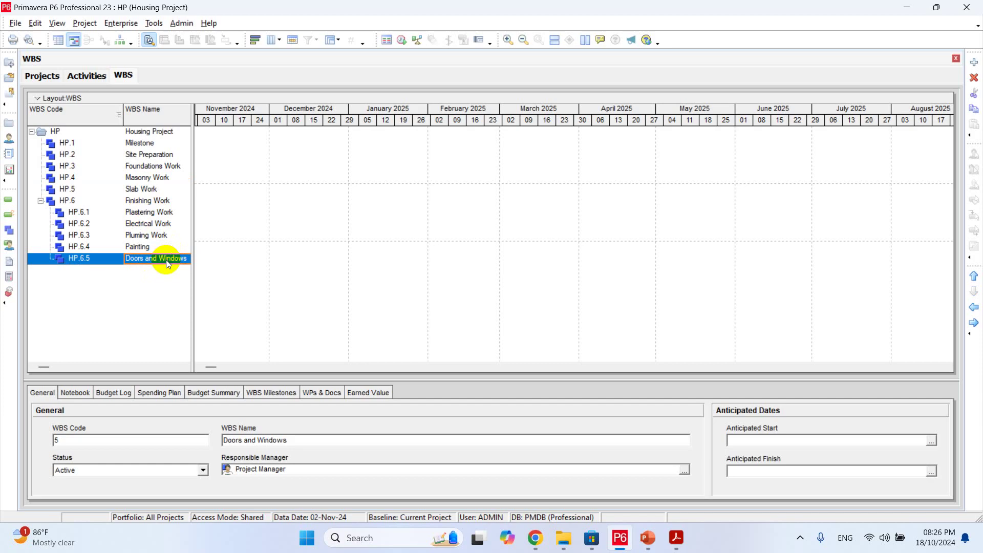
pyautogui.press('Up')
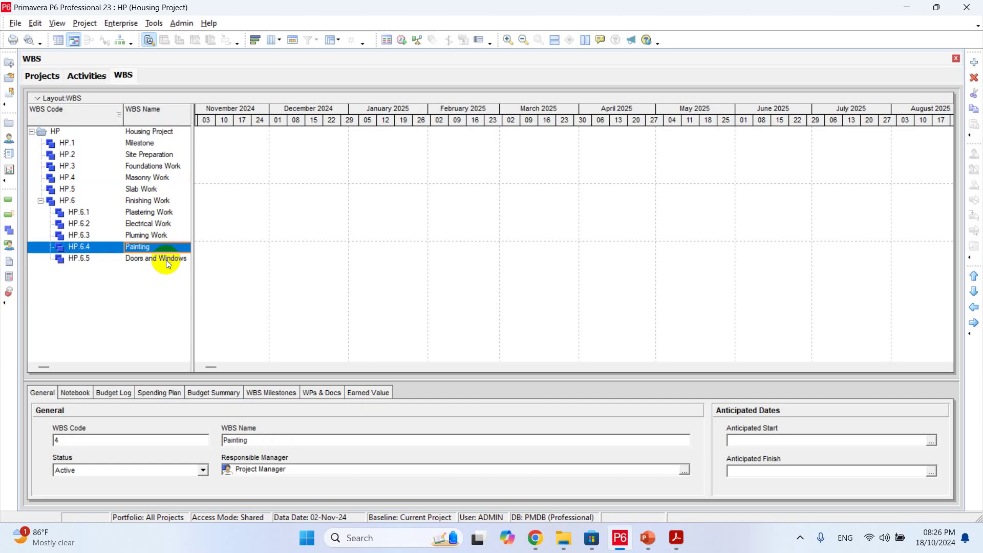
pyautogui.click(146, 204)
pyautogui.click(154, 214)
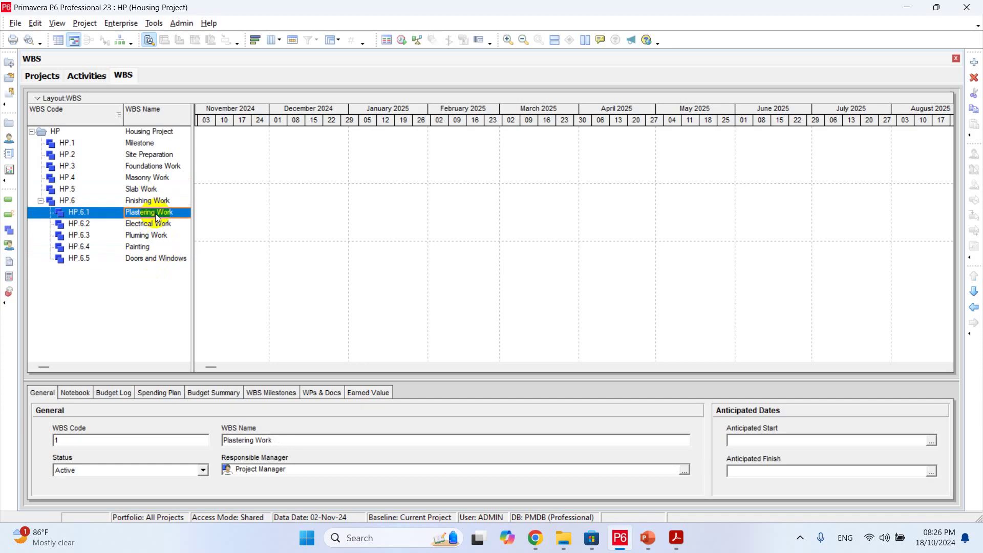
pyautogui.keyDown('shift'); pyautogui.click(155, 259); pyautogui.keyUp('shift')
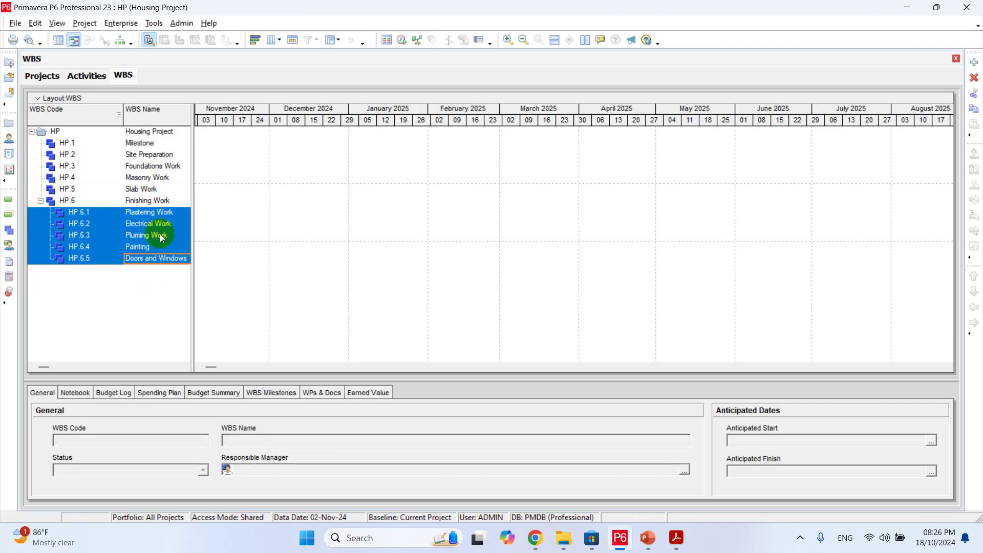
# - Select the five WBS elements under Finishing Work by adding them to the selection one at a time
pyautogui.click(132, 219)
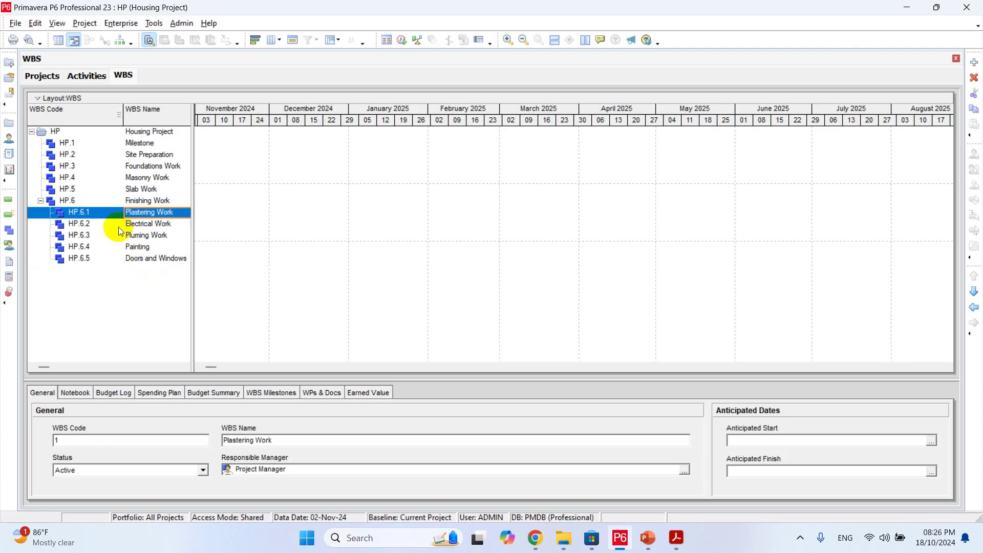
pyautogui.moveTo(140, 213); pyautogui.dragTo(152, 235)
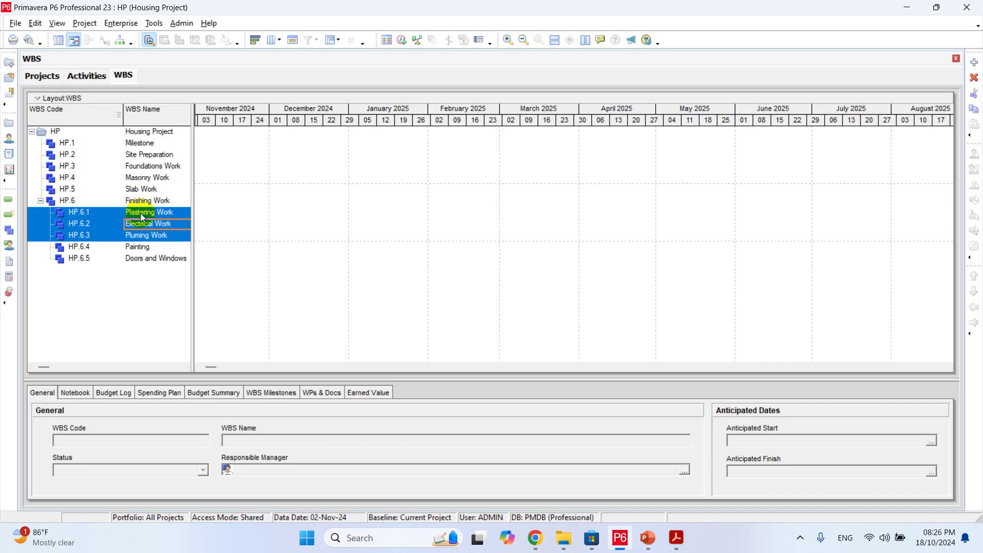
pyautogui.click(140, 213)
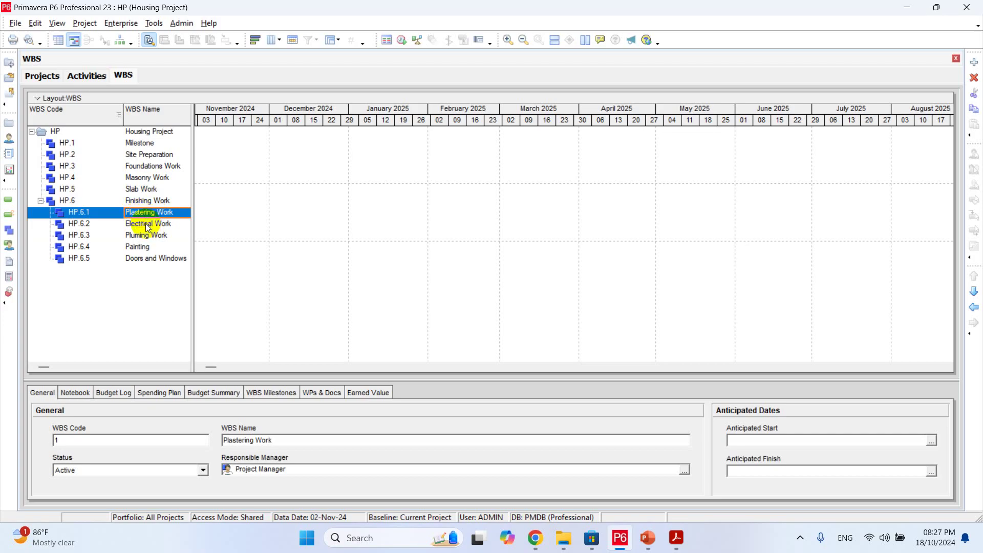
pyautogui.keyDown('ctrl'); pyautogui.click(145, 223); pyautogui.keyUp('ctrl')
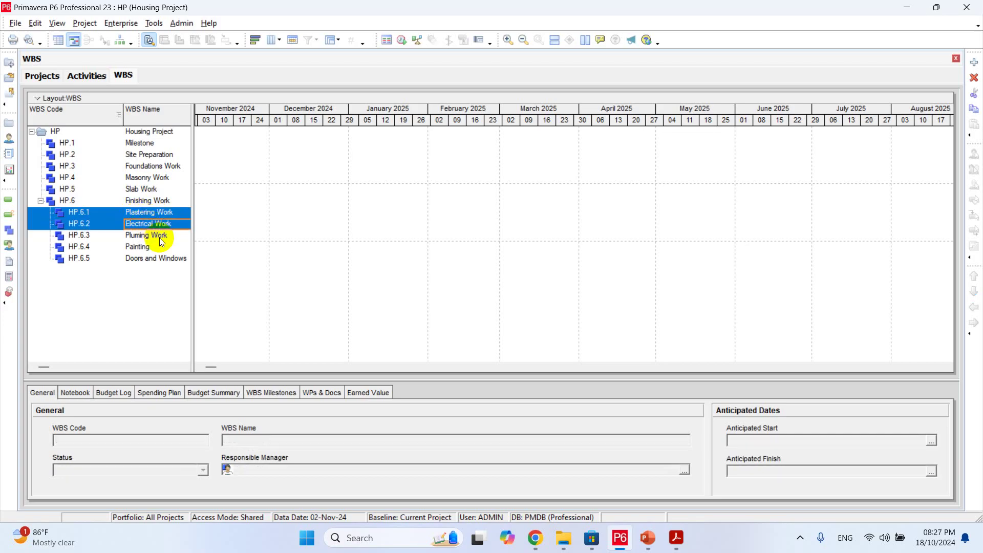
pyautogui.keyDown('ctrl'); pyautogui.click(149, 235); pyautogui.keyUp('ctrl')
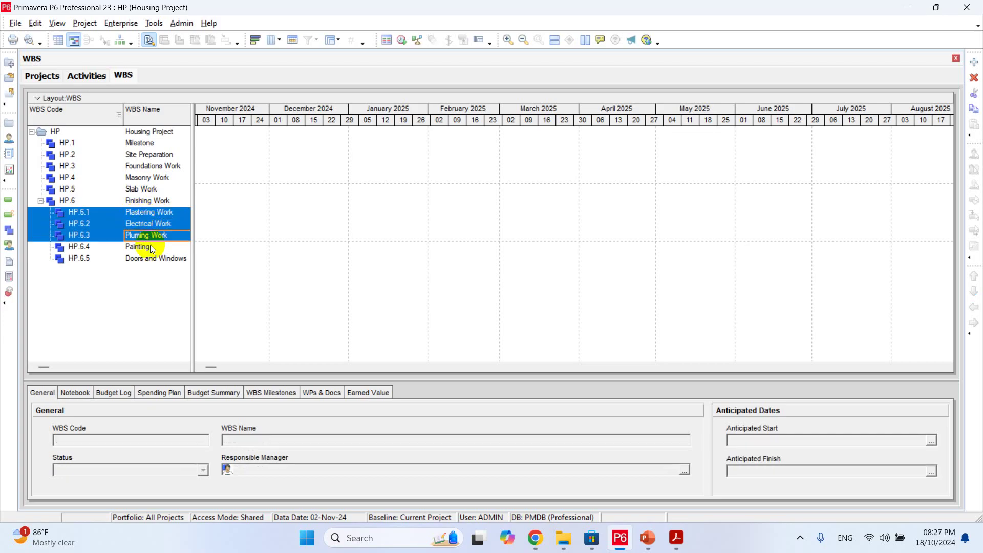
pyautogui.keyDown('ctrl'); pyautogui.click(153, 249); pyautogui.keyUp('ctrl')
pyautogui.keyDown('ctrl'); pyautogui.click(161, 261); pyautogui.keyUp('ctrl')
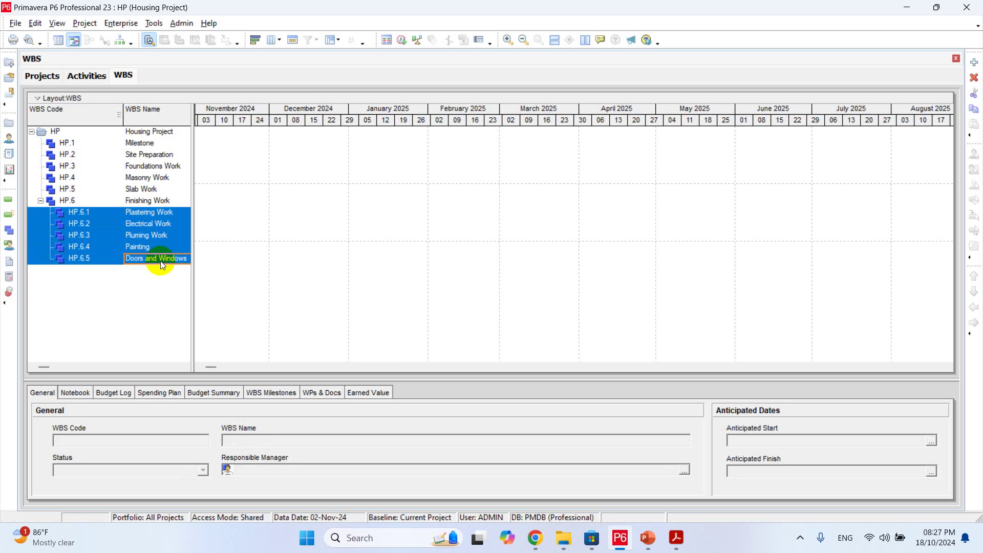
# - Delete the five WBS elements under Finishing Work, from Plastering Work to Doors and Windows
pyautogui.click(160, 220)
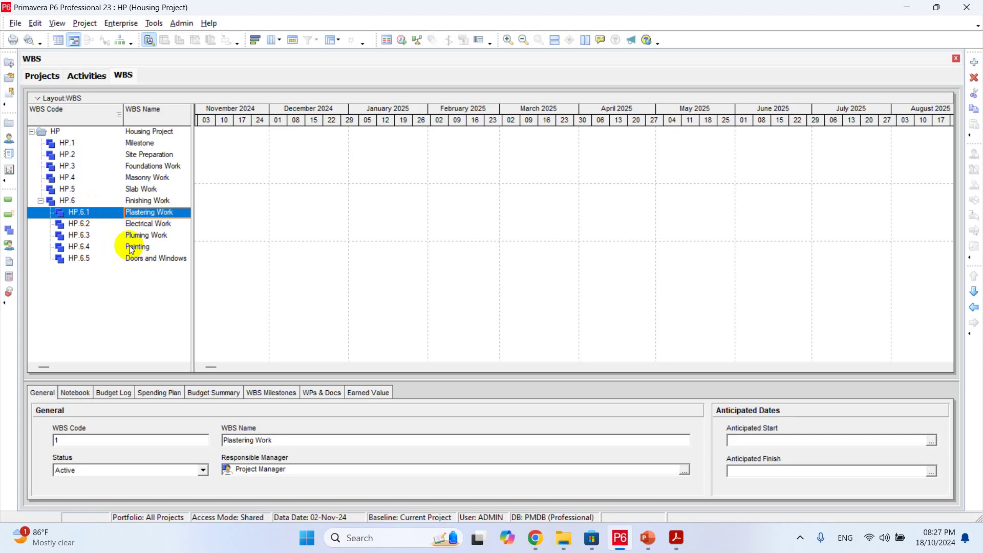
pyautogui.click(119, 213)
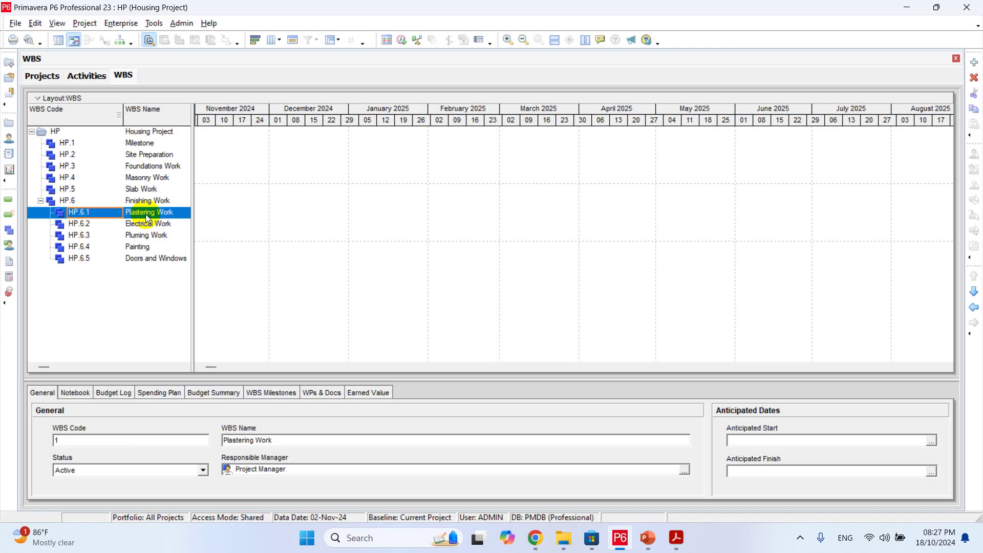
pyautogui.keyDown('shift'); pyautogui.click(152, 259); pyautogui.keyUp('shift')
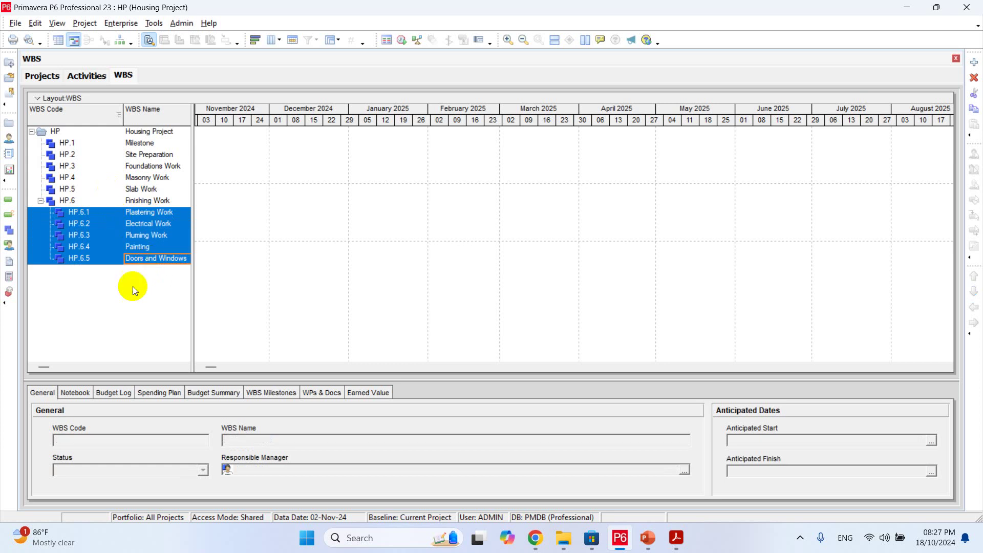
pyautogui.rightClick(143, 212)
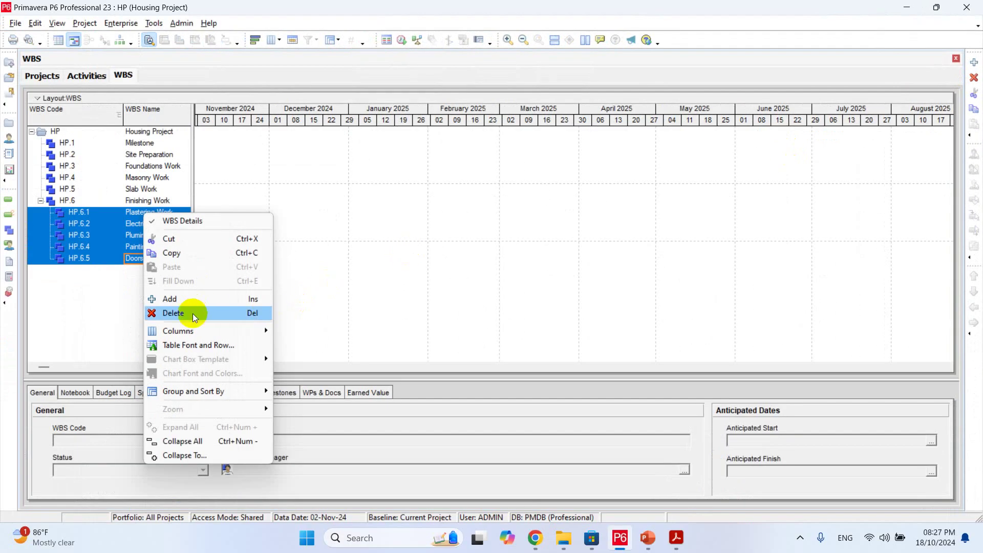
pyautogui.click(193, 314)
pyautogui.click(469, 289)
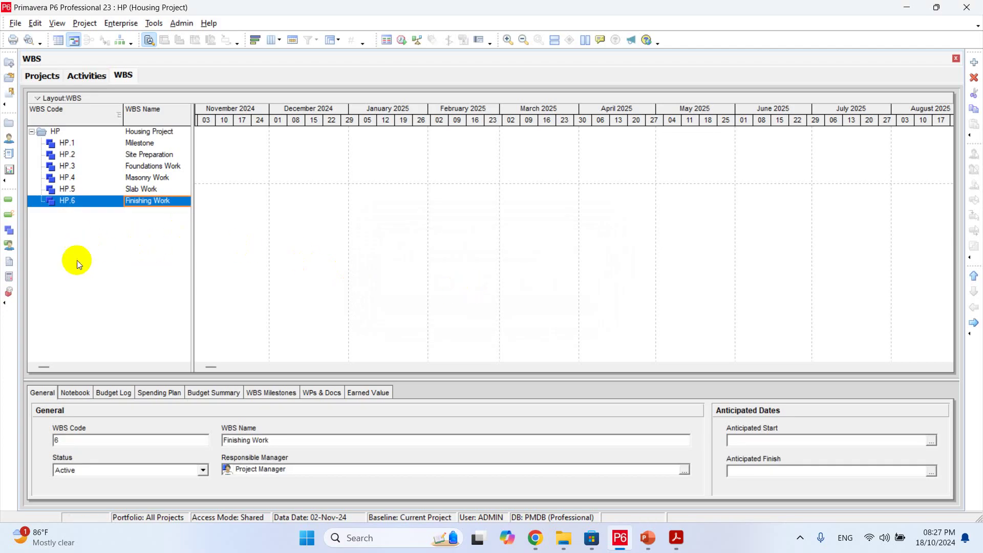
# - Open the Activities view of the Housing Project and select the HP.1 Milestone WBS element
pyautogui.click(9, 200)
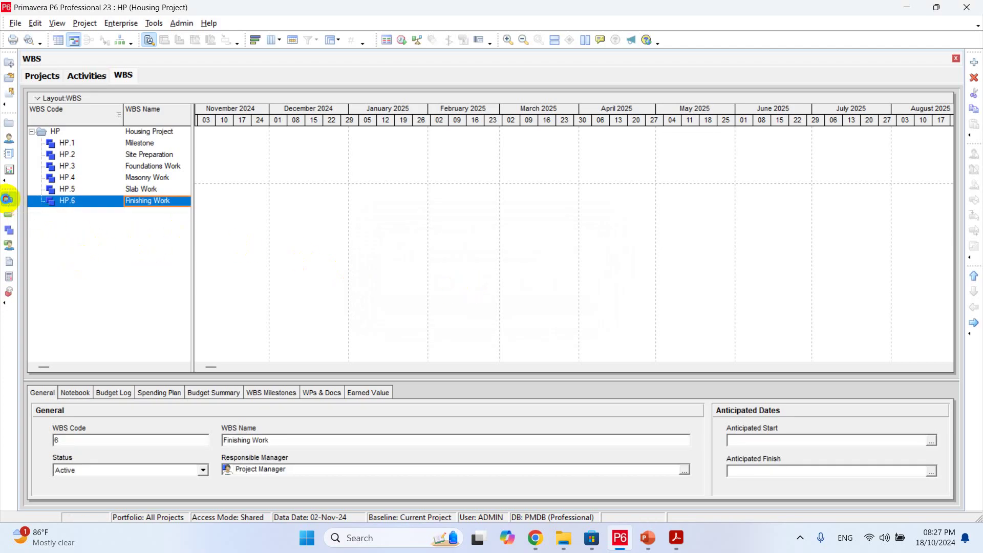
pyautogui.click(191, 192)
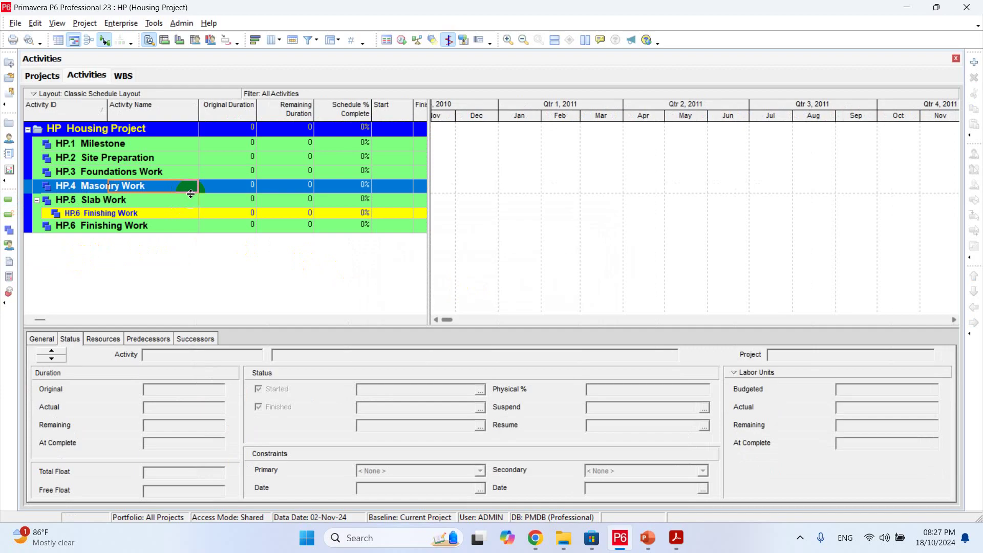
pyautogui.click(198, 187)
pyautogui.click(114, 144)
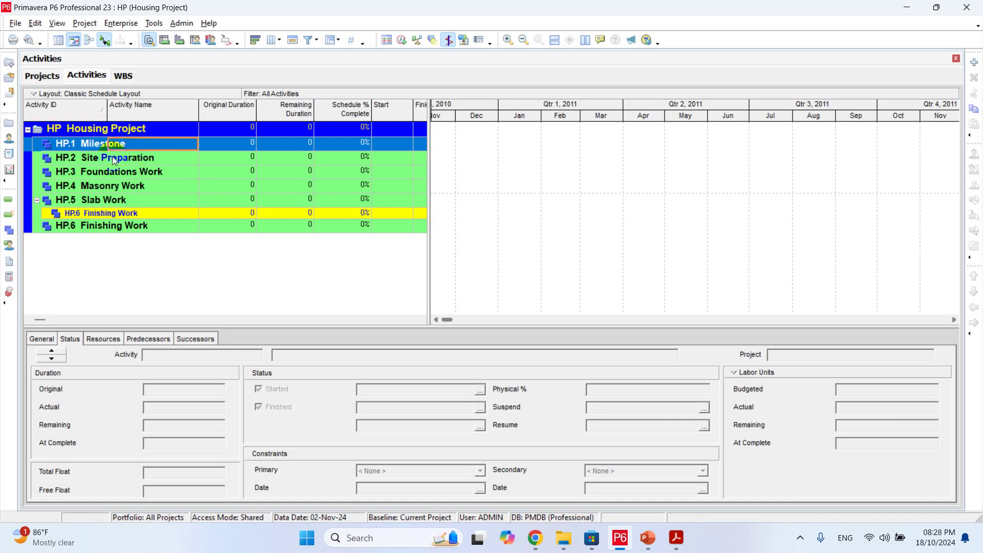
pyautogui.click(102, 145)
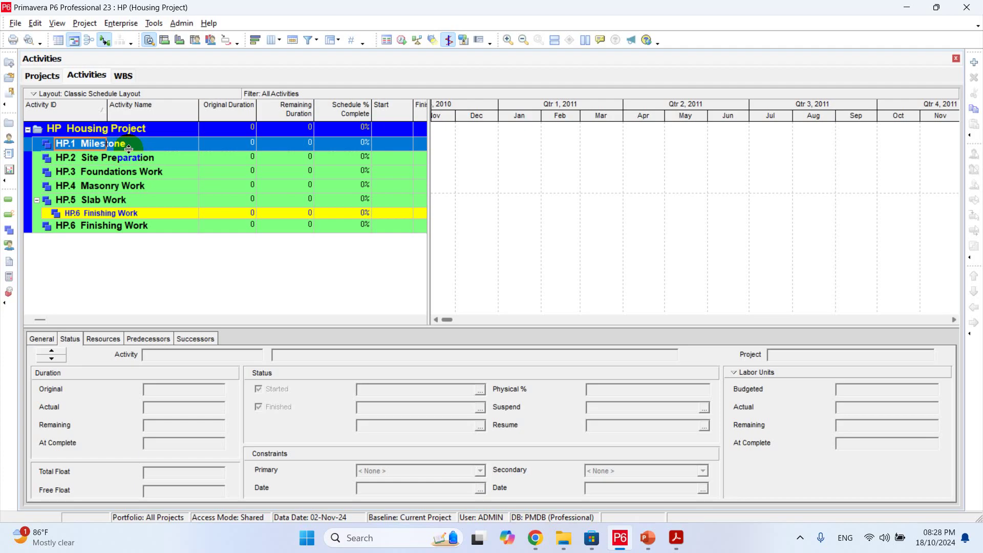
pyautogui.click(141, 143)
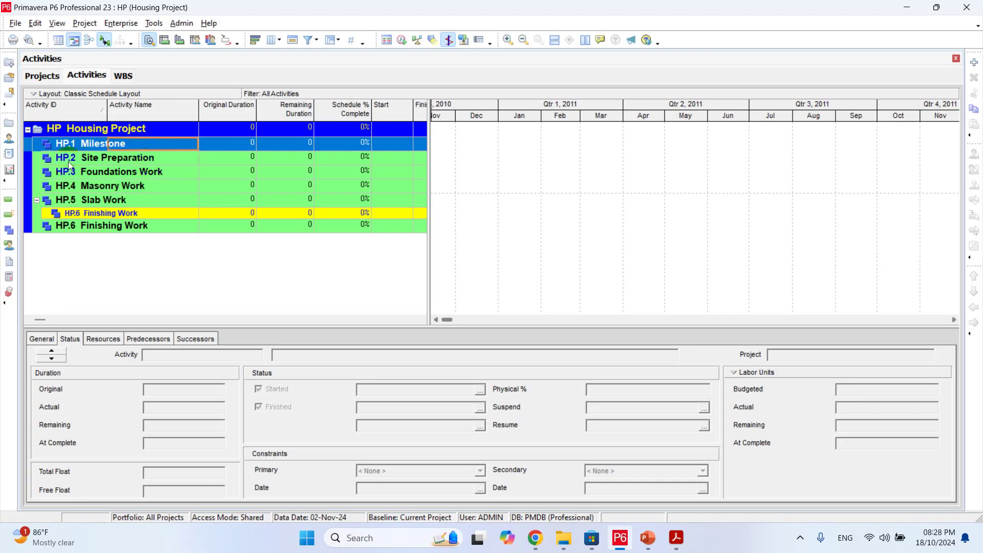
# - Add a new activity under the HP.1 Milestone WBS element
pyautogui.rightClick(135, 143)
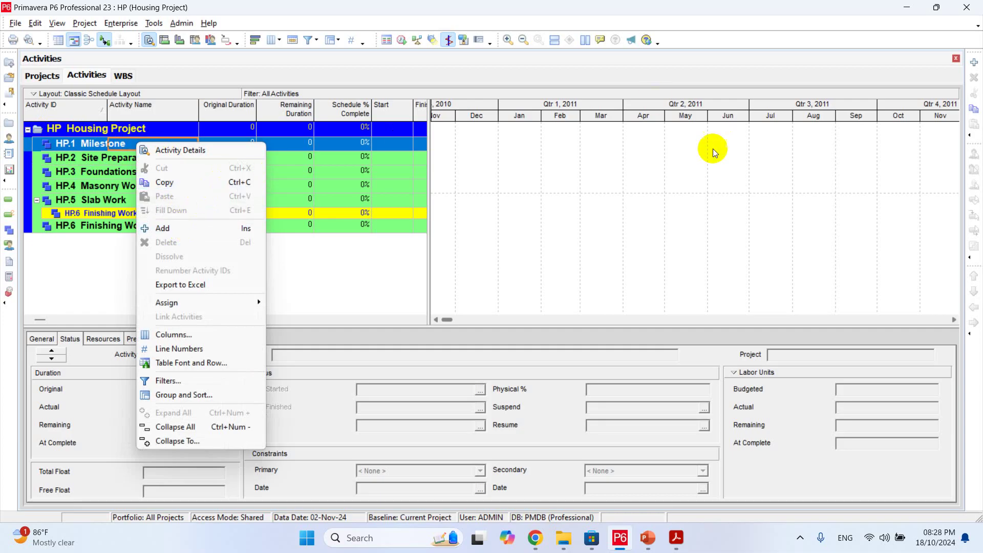
pyautogui.click(735, 150)
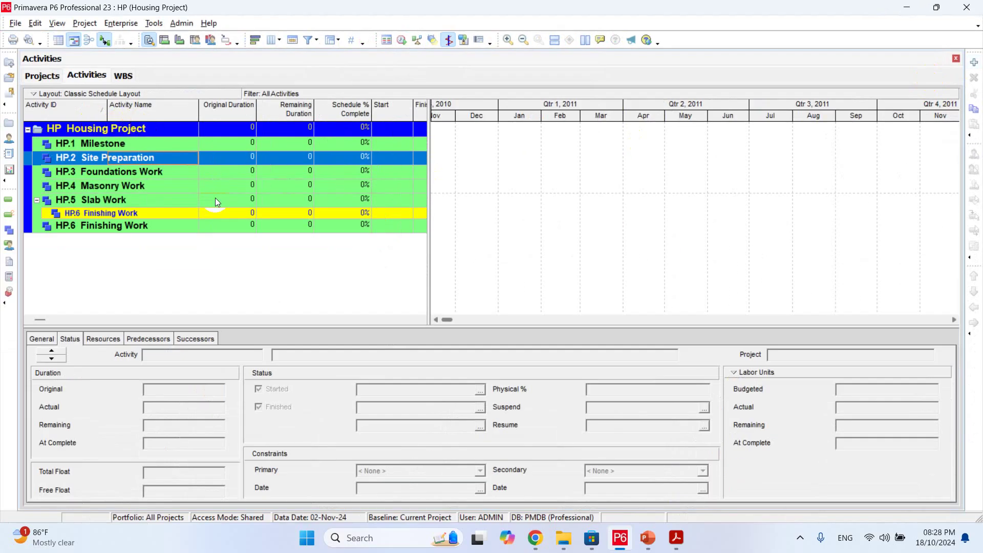
pyautogui.click(108, 143)
pyautogui.rightClick(107, 143)
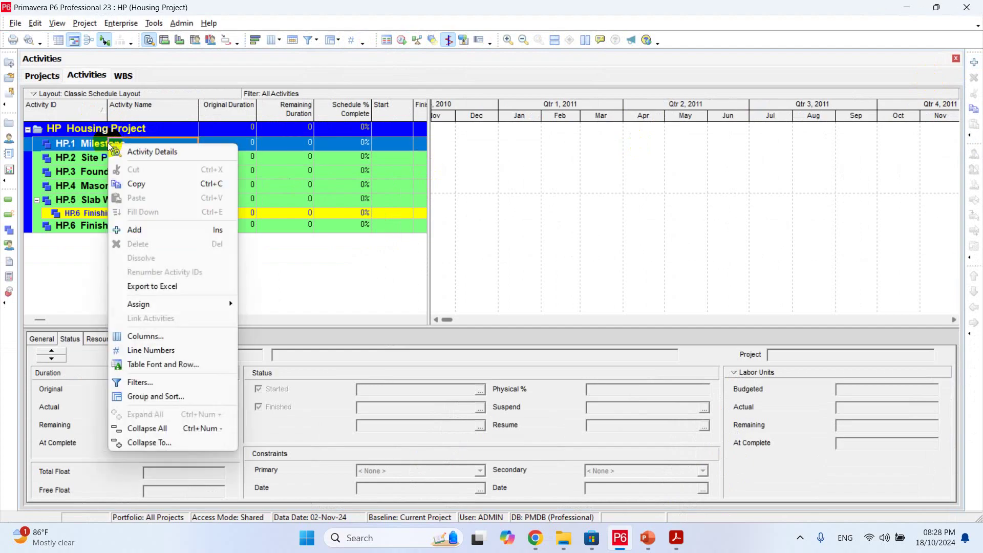
pyautogui.click(149, 232)
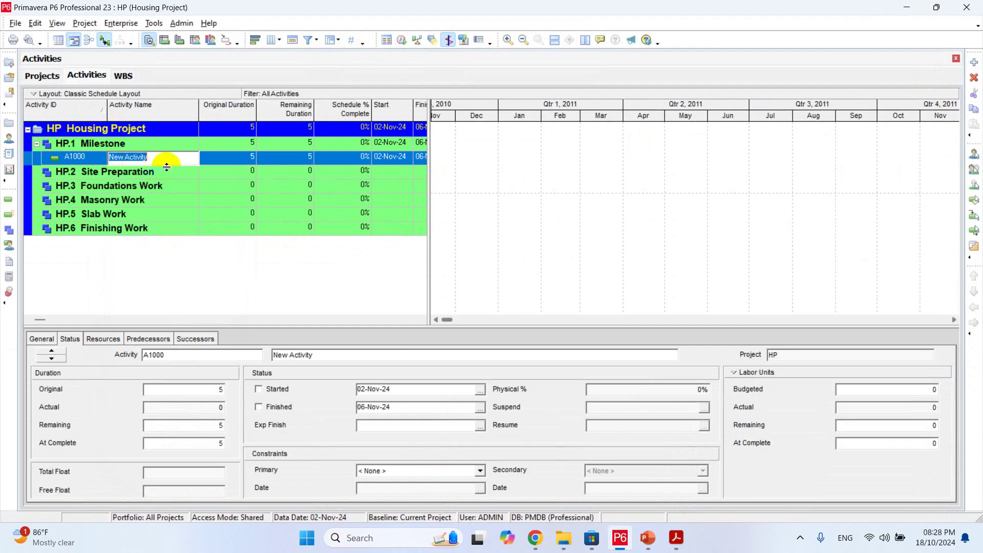
pyautogui.click(128, 144)
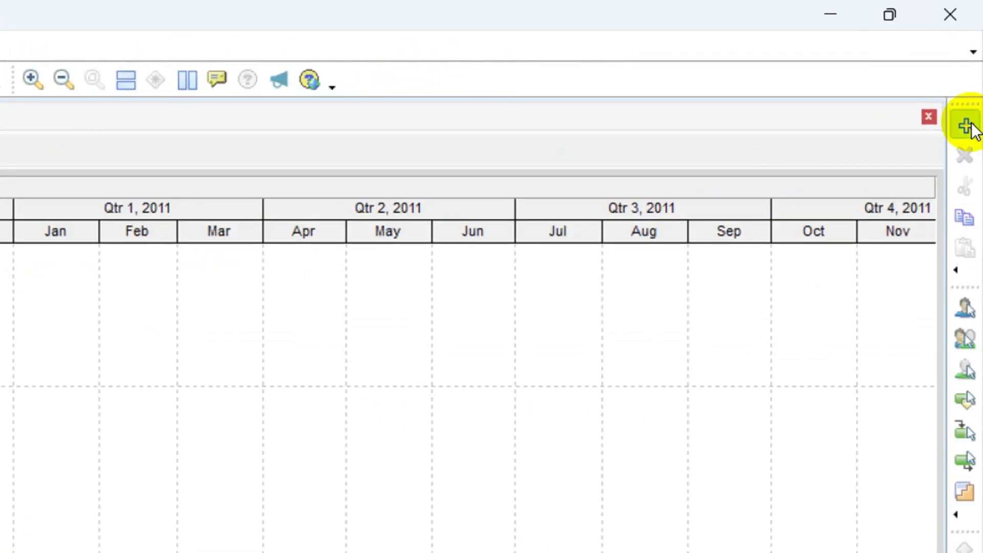
pyautogui.click(966, 127)
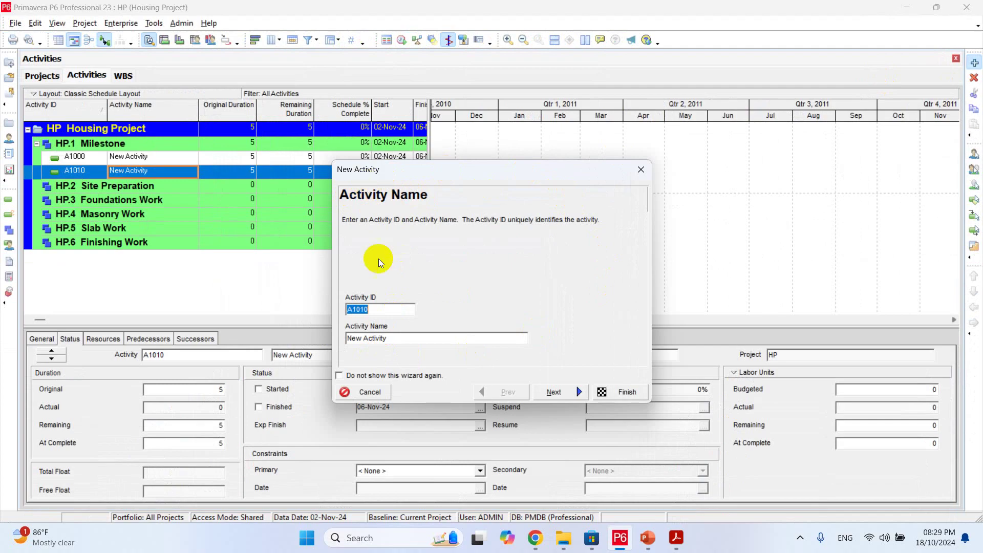
pyautogui.click(376, 308)
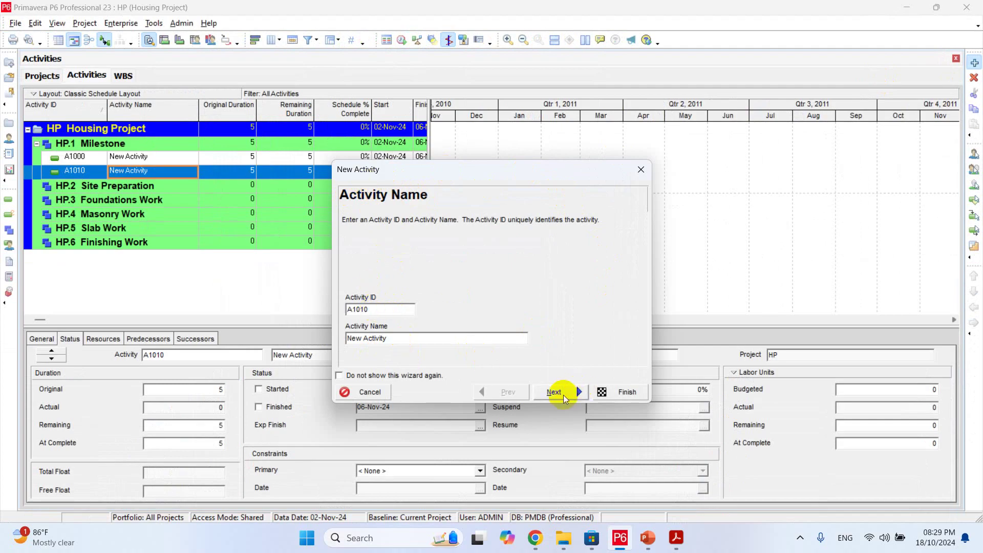
pyautogui.click(561, 393)
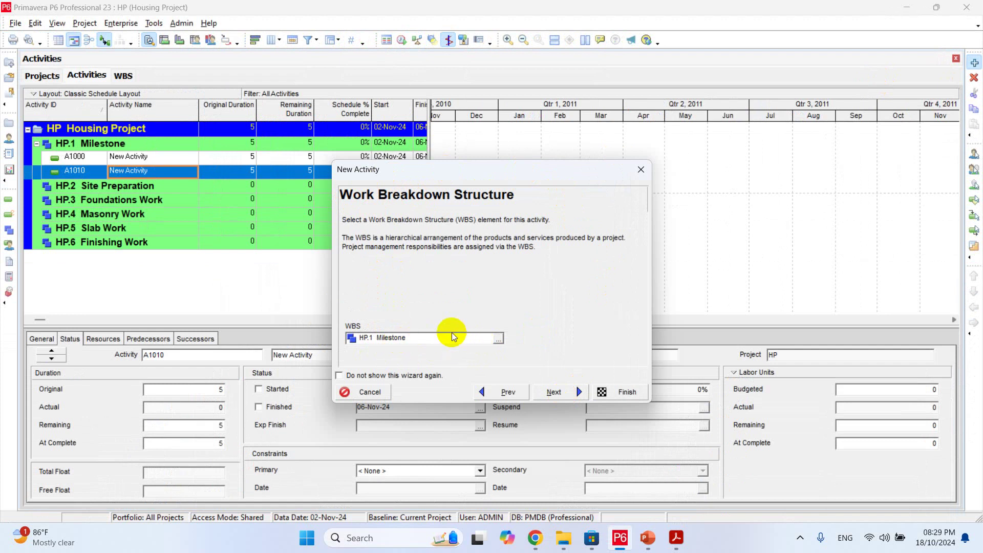
pyautogui.click(367, 392)
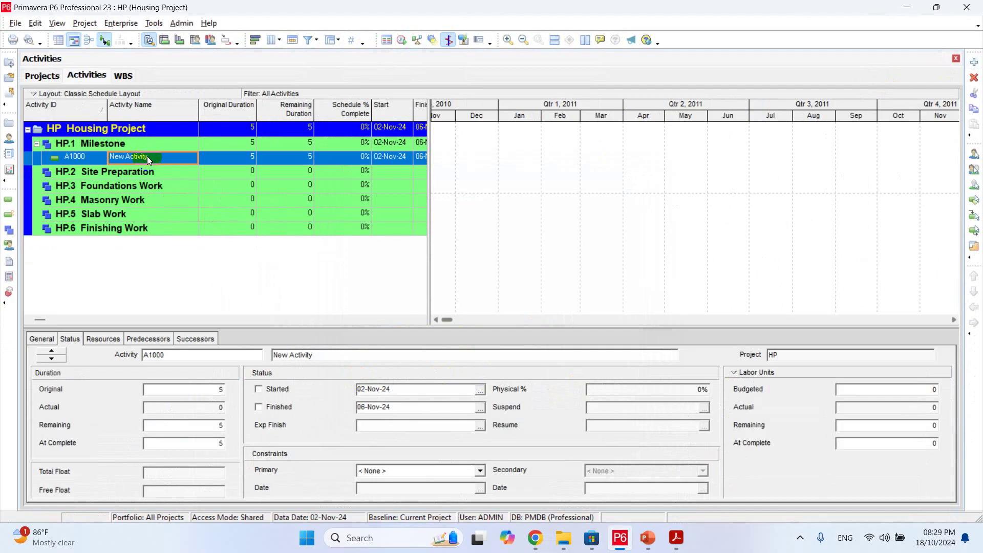
# - Show the general details of activity A1000 under HP.1 Milestone and rename the activity as Start
pyautogui.click(43, 339)
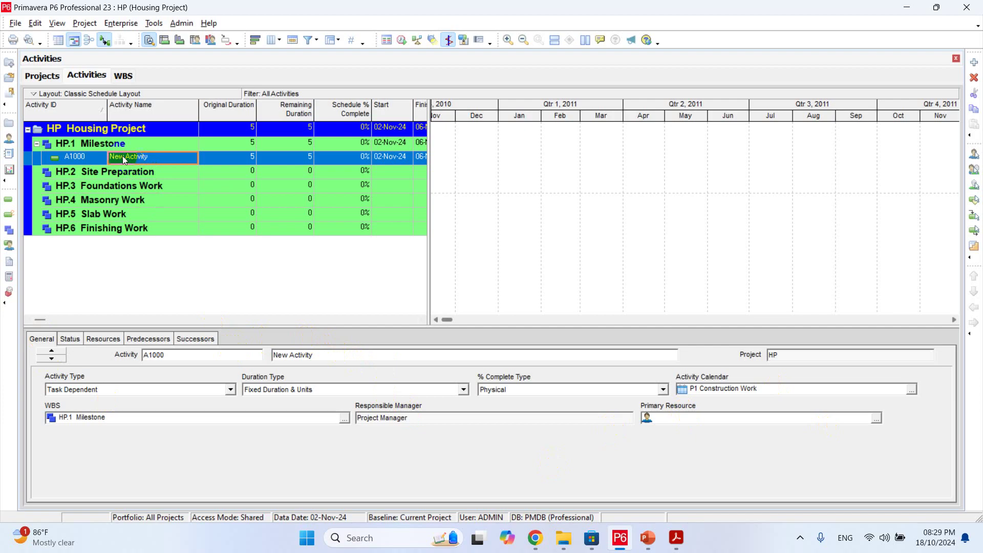
pyautogui.click(88, 160)
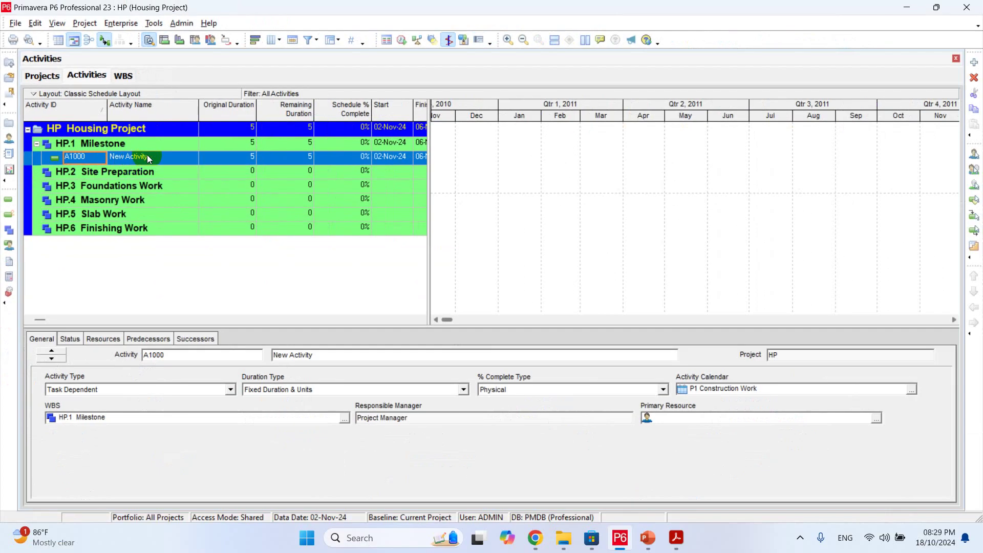
pyautogui.click(148, 157)
pyautogui.moveTo(163, 158); pyautogui.dragTo(105, 160)
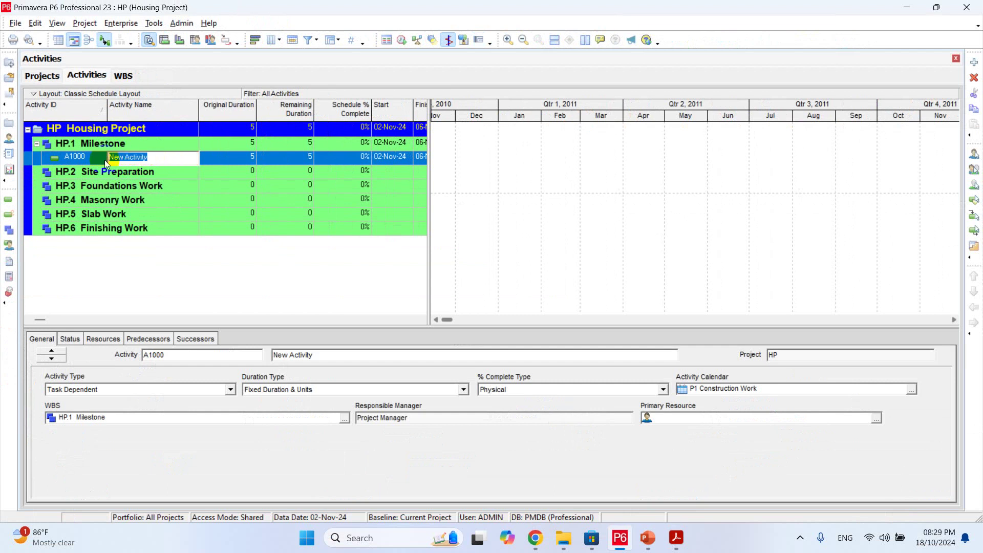
pyautogui.write('Start')
pyautogui.press('Return')
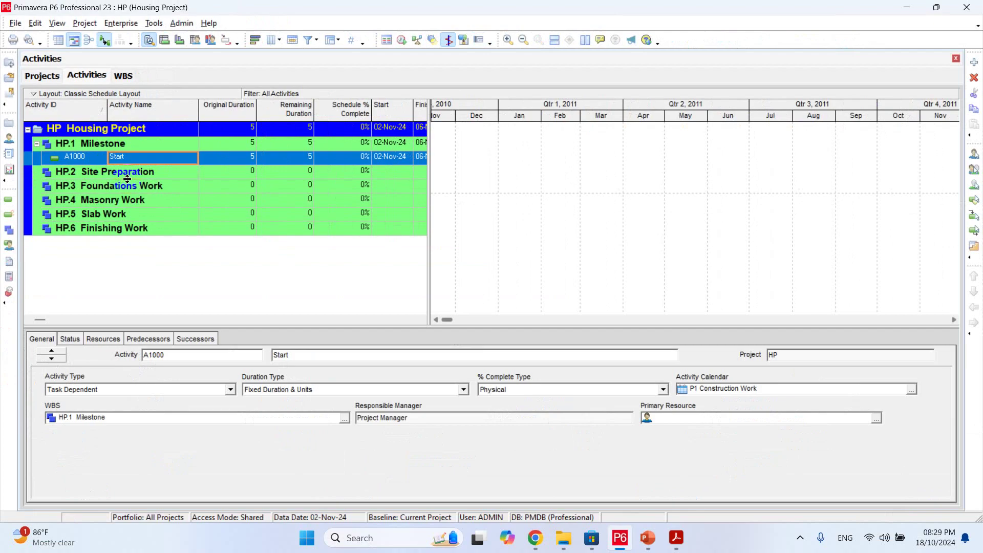
# - Try the Start Milestone type on the Start activity, and return it to Task Dependent
pyautogui.click(133, 175)
pyautogui.click(116, 156)
pyautogui.click(96, 282)
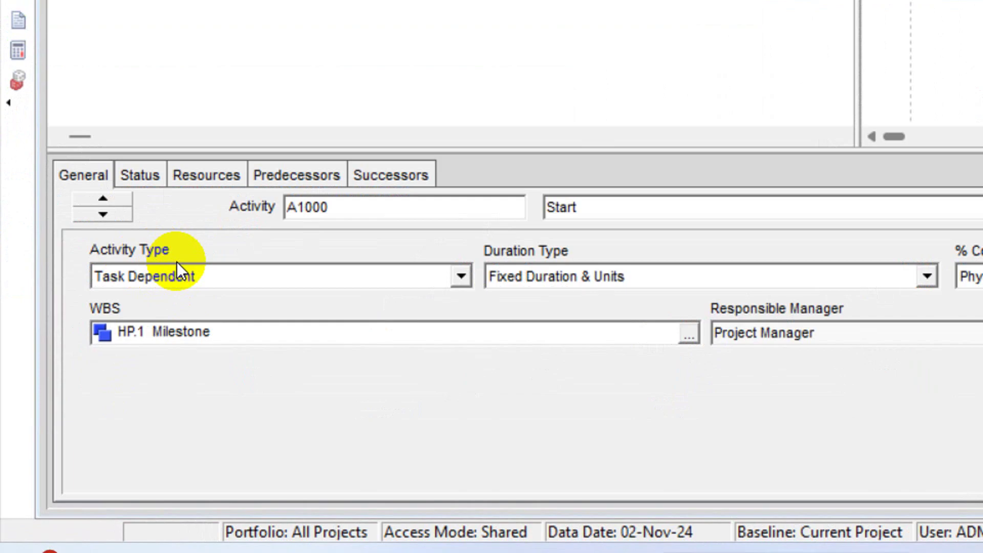
pyautogui.click(461, 277)
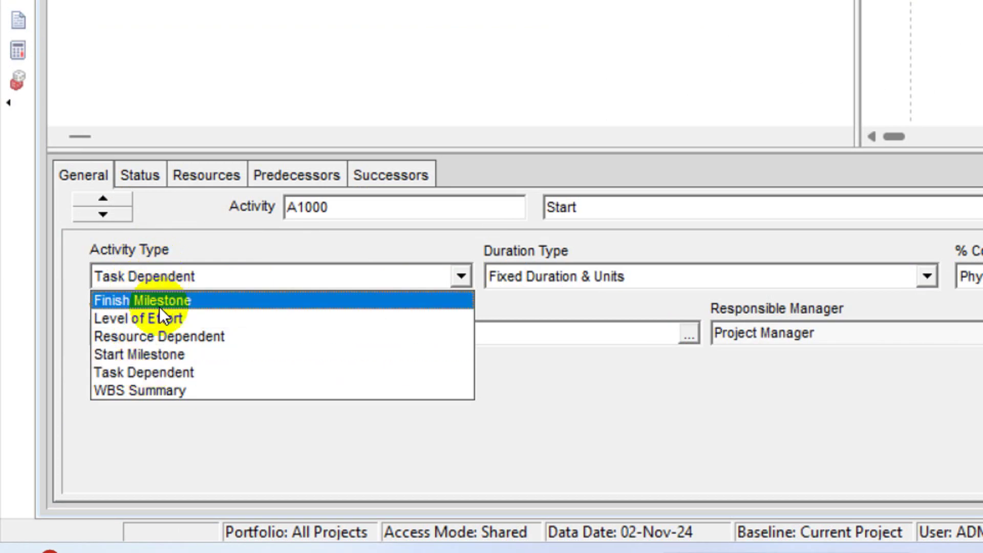
pyautogui.click(161, 354)
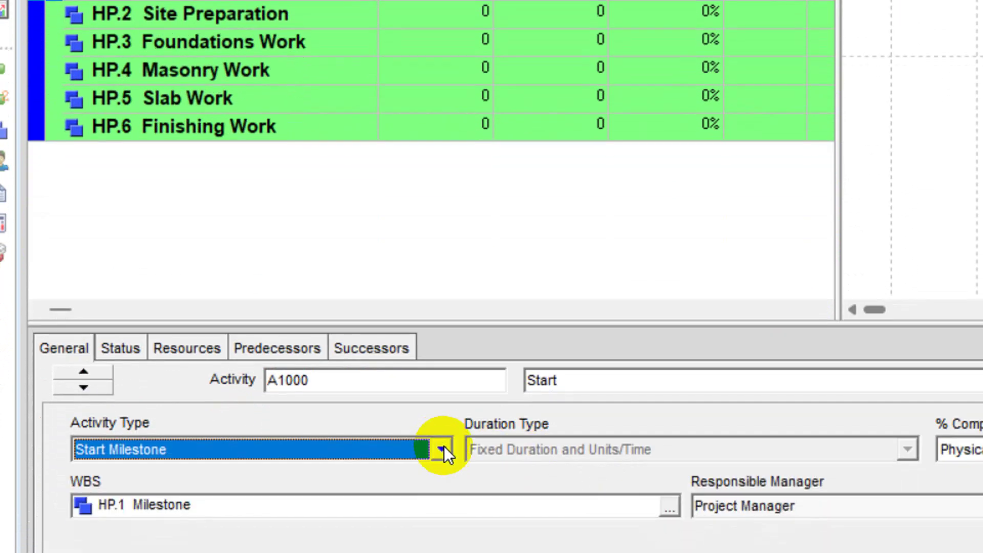
pyautogui.click(442, 520)
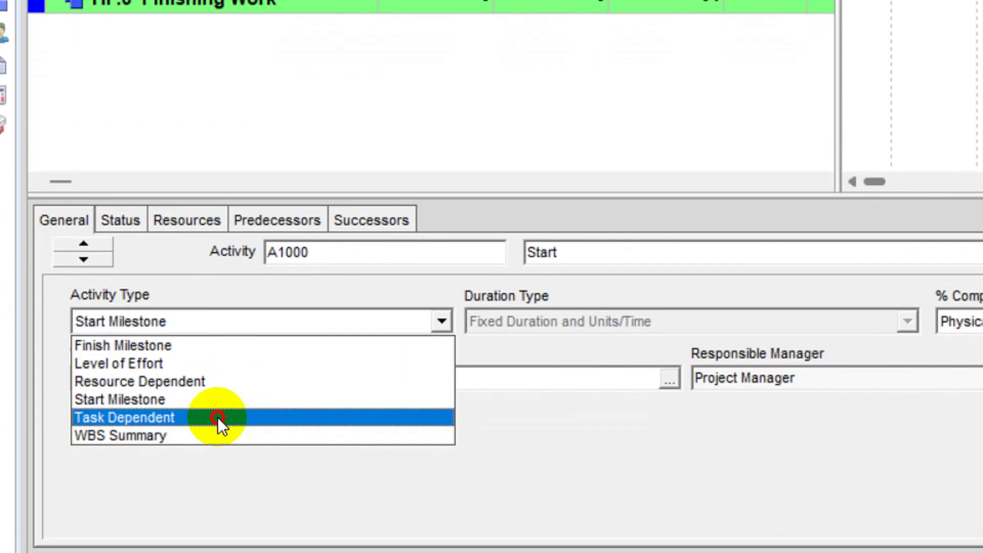
pyautogui.click(220, 486)
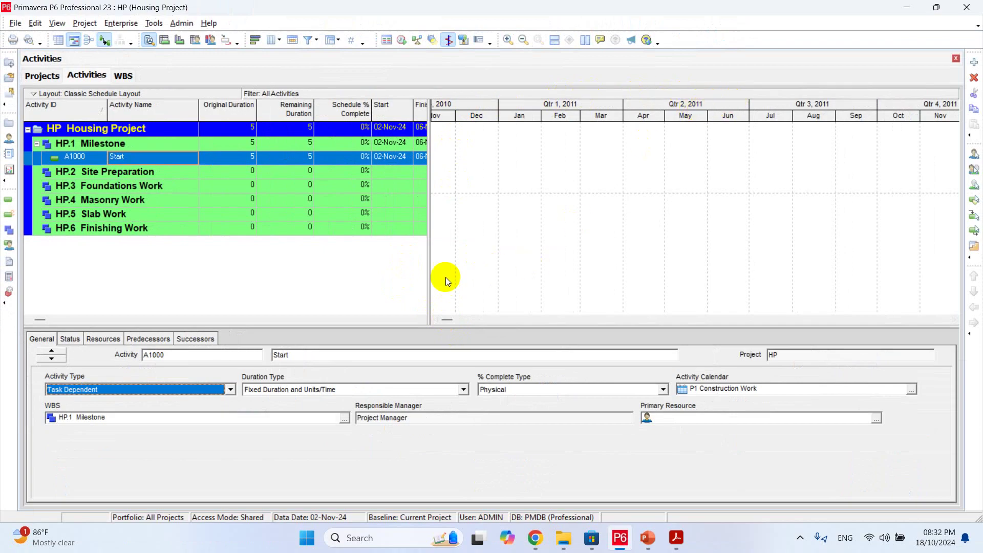
# - Set the activity type of the Start activity to Start Milestone
pyautogui.click(447, 320)
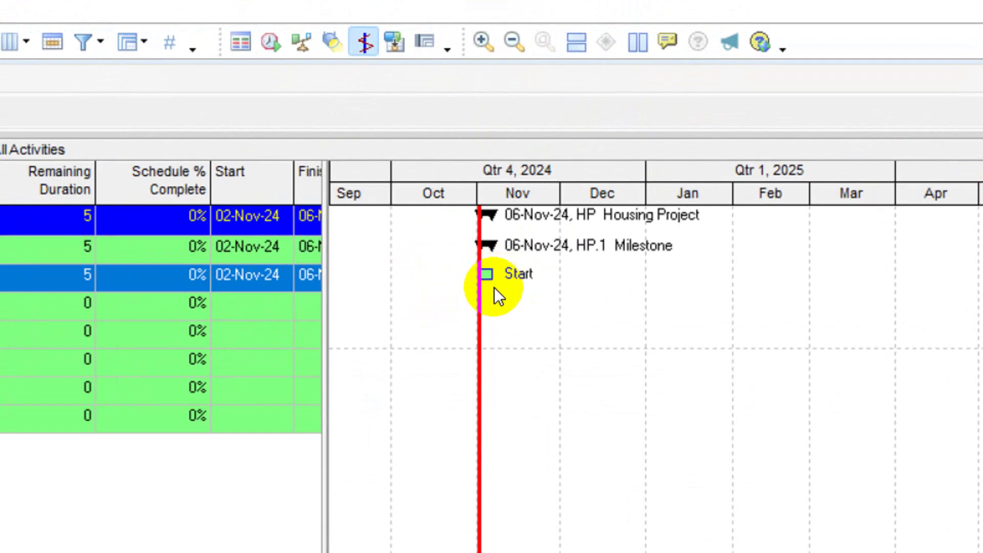
pyautogui.click(499, 284)
pyautogui.click(481, 275)
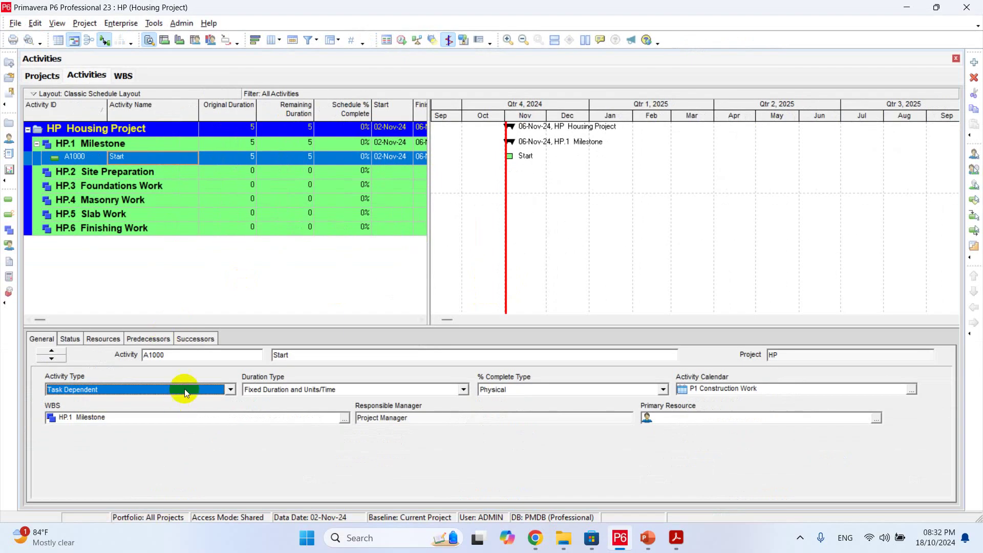
pyautogui.click(184, 389)
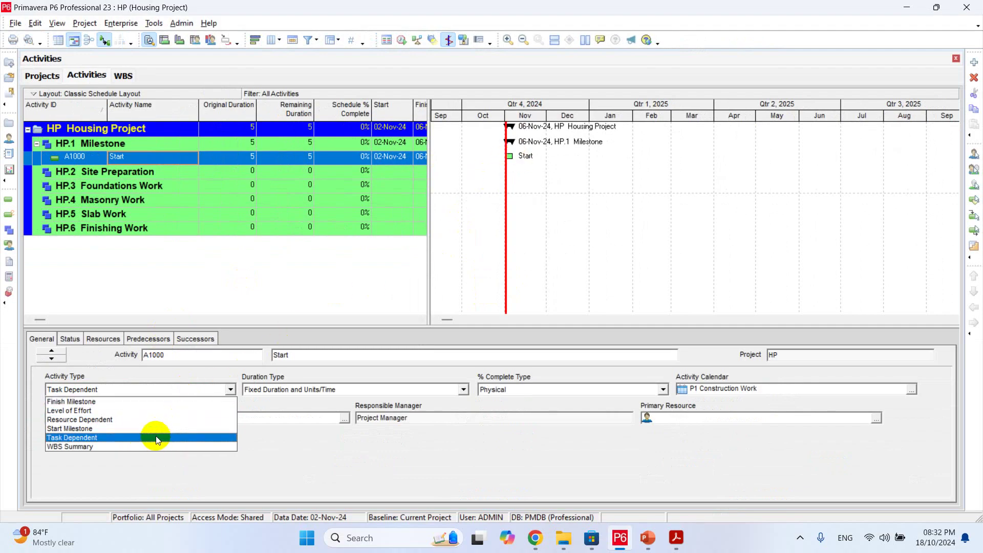
pyautogui.click(128, 429)
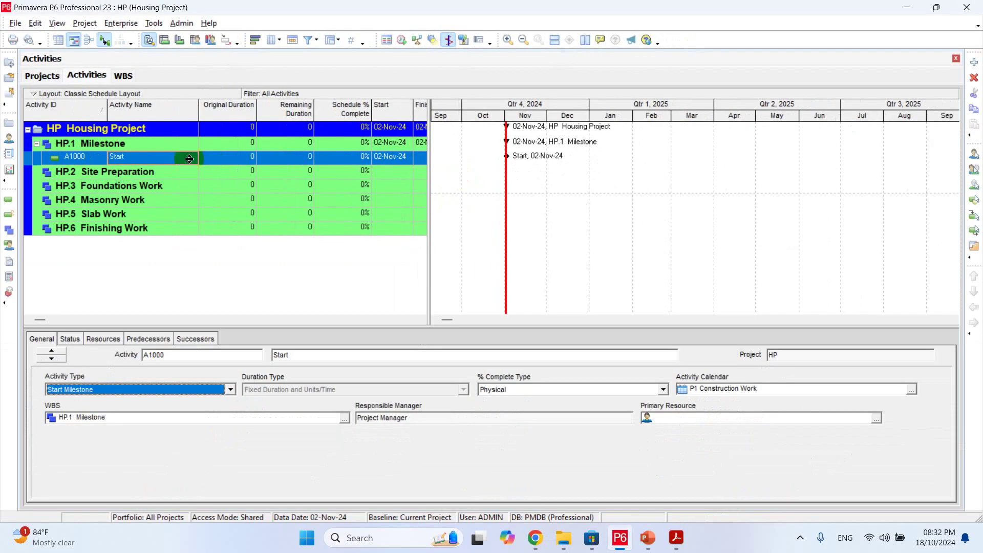
pyautogui.click(0, 272)
# - Add a second activity under the HP.1 Milestone WBS element and name it Finish
pyautogui.click(139, 145)
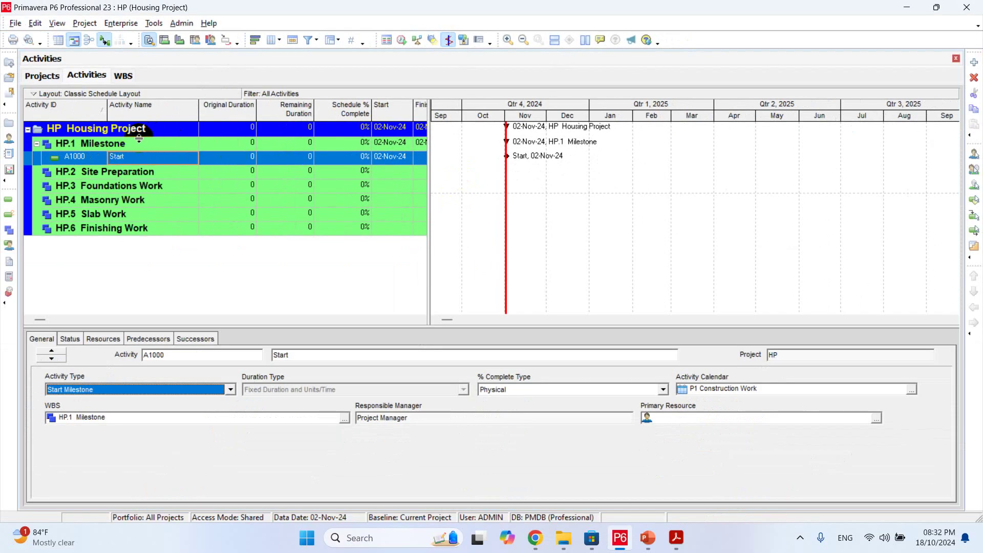
pyautogui.rightClick(141, 149)
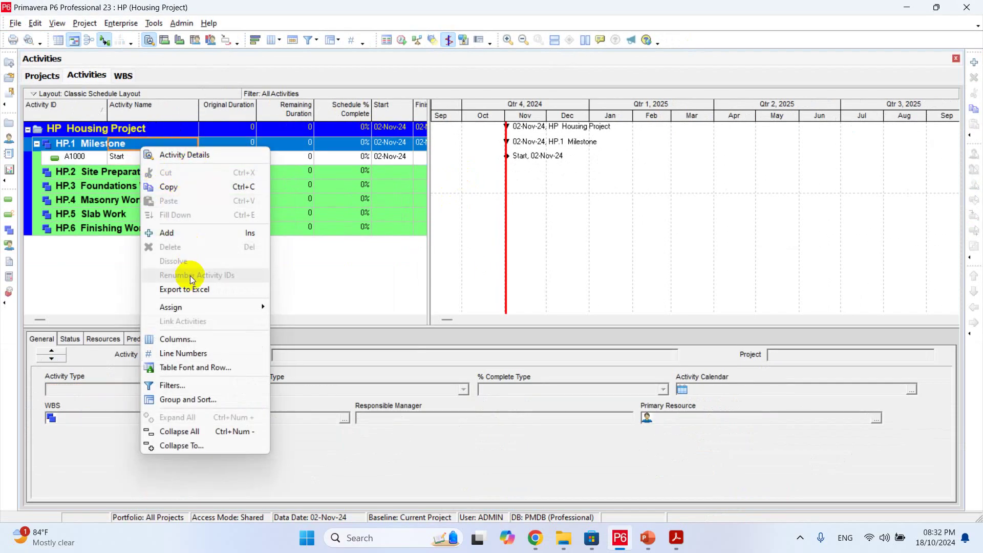
pyautogui.click(183, 238)
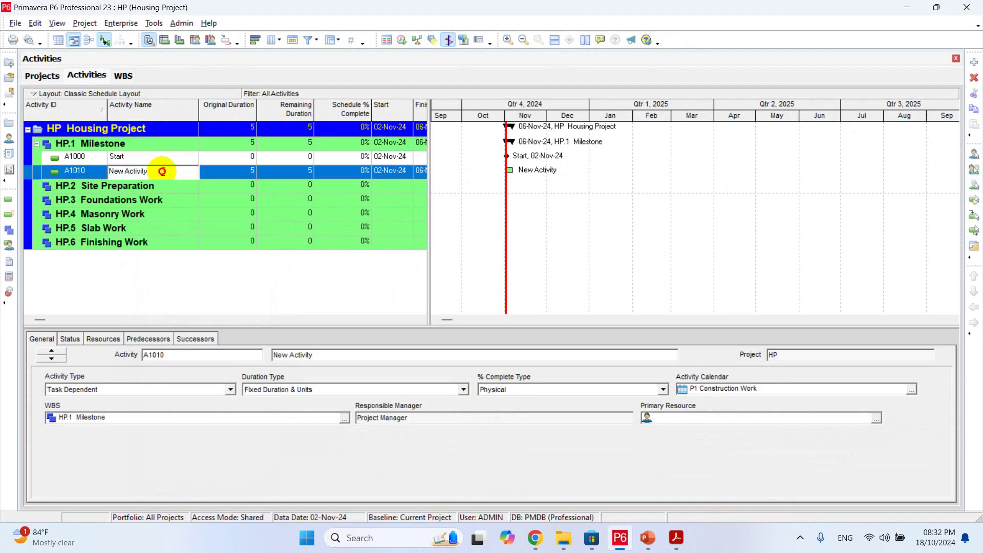
pyautogui.write('Finishg')
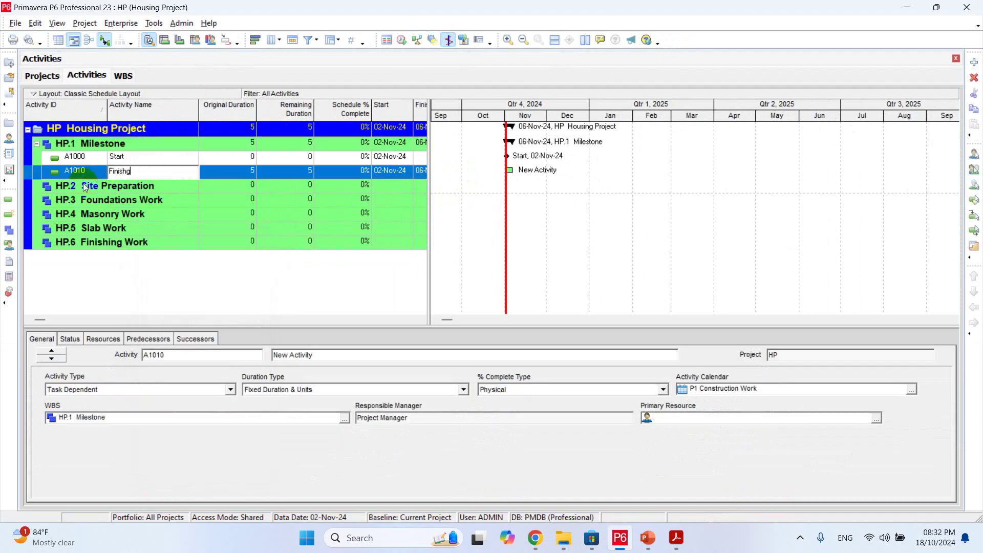
pyautogui.press('BackSpace')
pyautogui.click(122, 155)
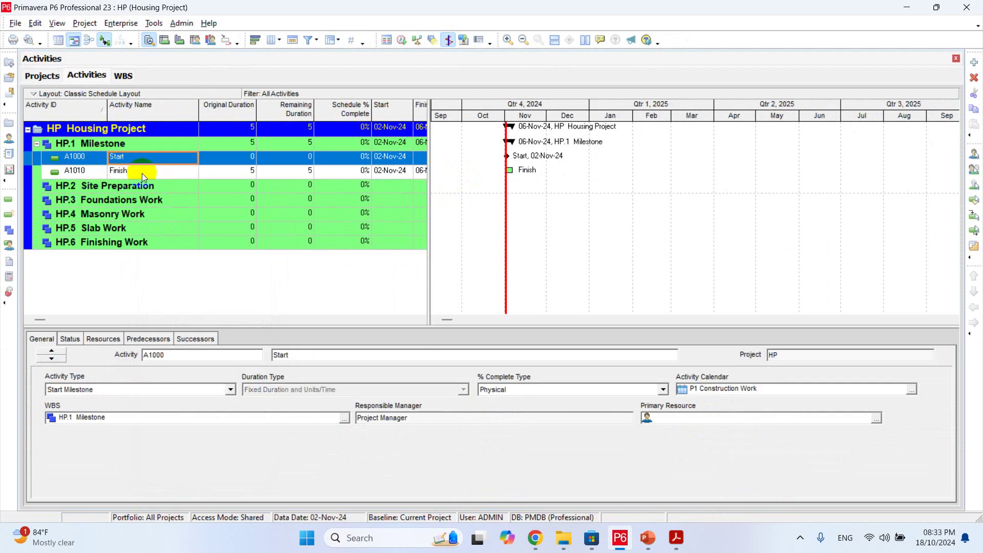
# - Set the activity type of the Finish activity to Finish Milestone
pyautogui.click(131, 174)
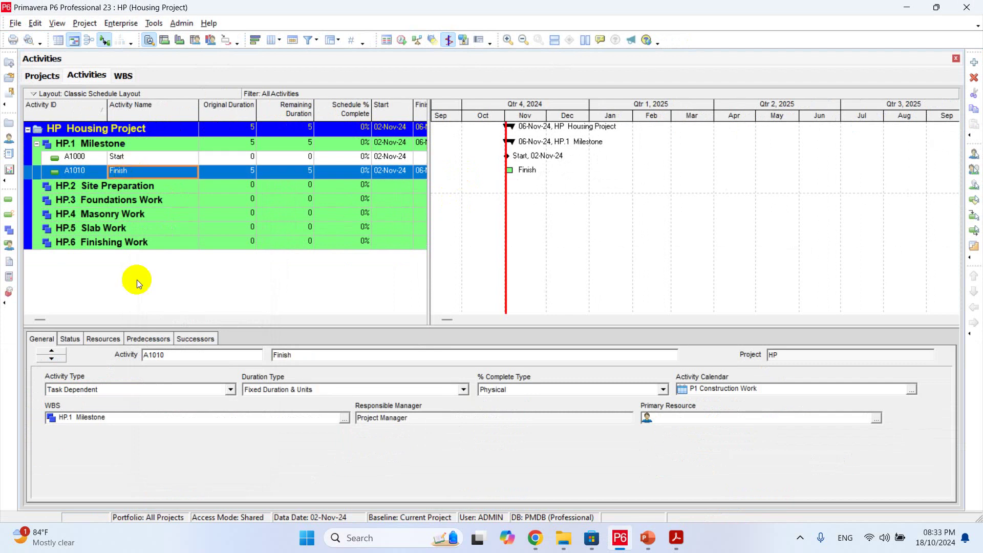
pyautogui.click(160, 389)
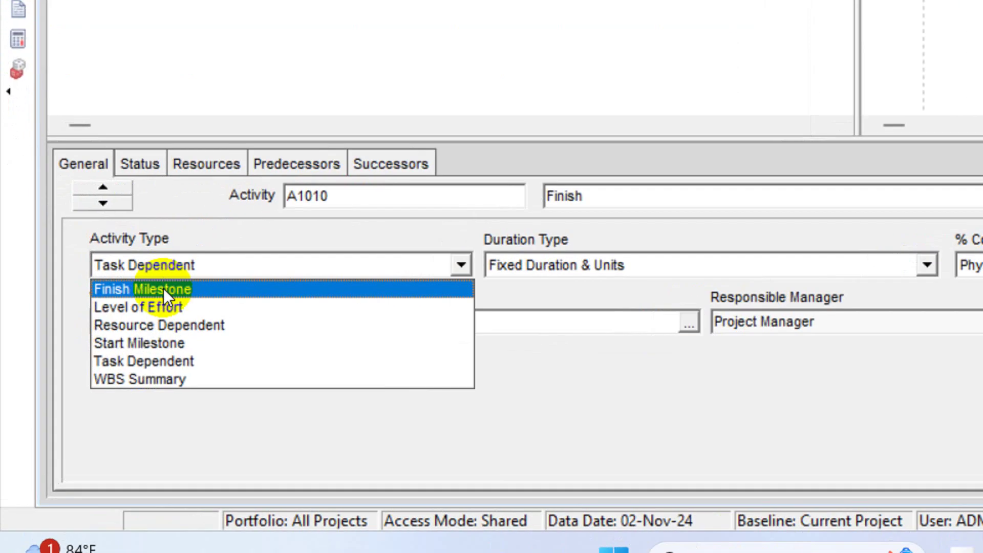
pyautogui.click(167, 290)
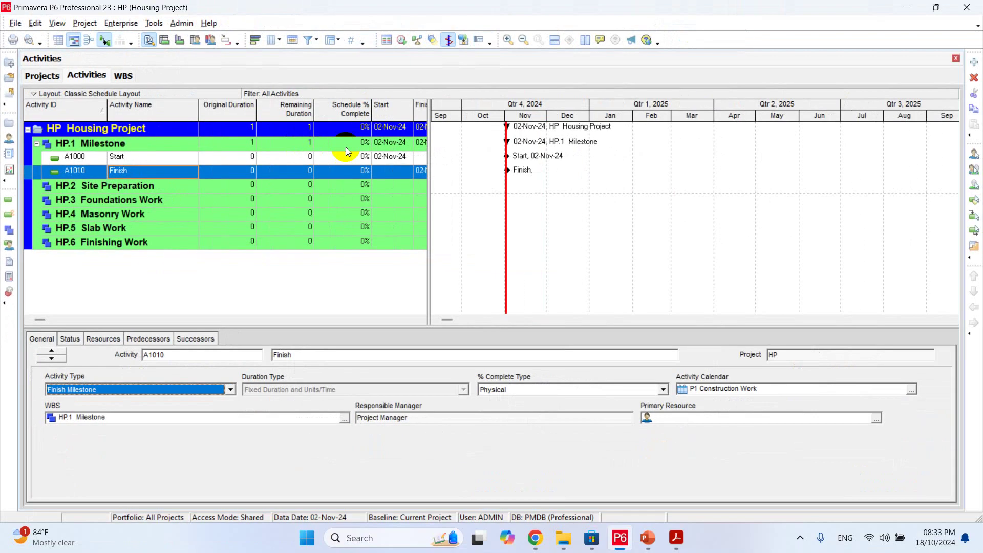
# - Widen the activity table to include the Finish and Total Float columns, and check the Start milestone's start and finish dates
pyautogui.moveTo(429, 249); pyautogui.dragTo(561, 251)
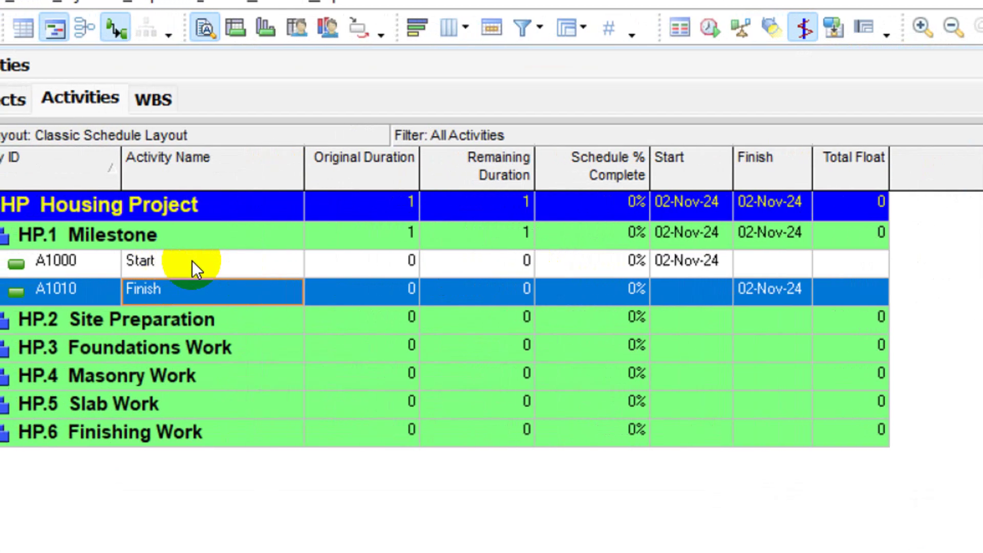
pyautogui.click(709, 269)
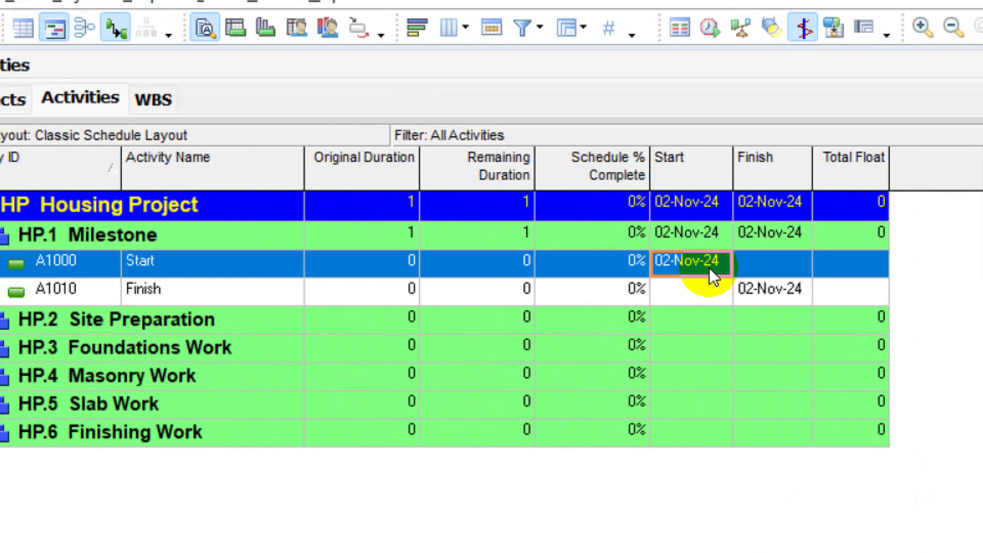
pyautogui.click(789, 269)
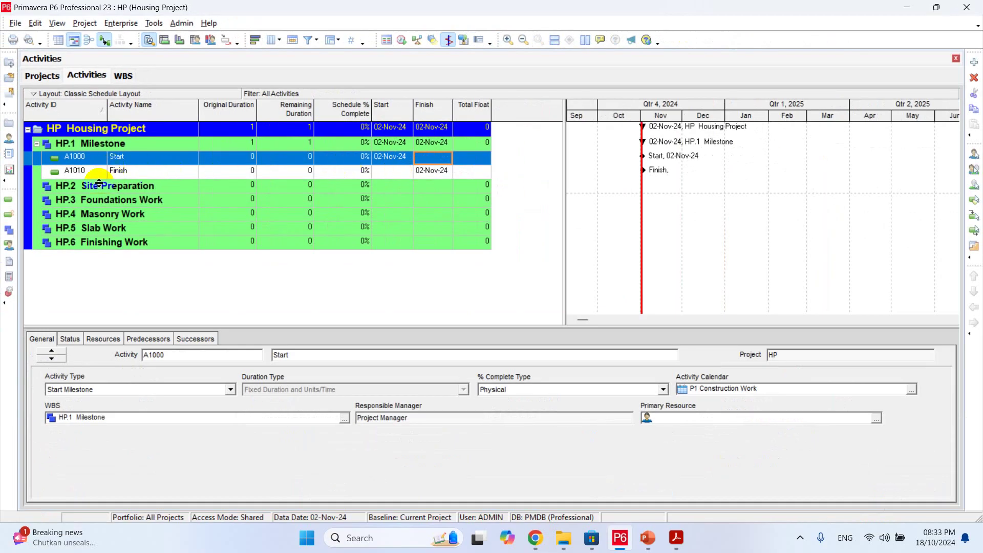
# - Add an activity named Surveying Work under the HP.2 Site Preparation WBS element
pyautogui.click(98, 187)
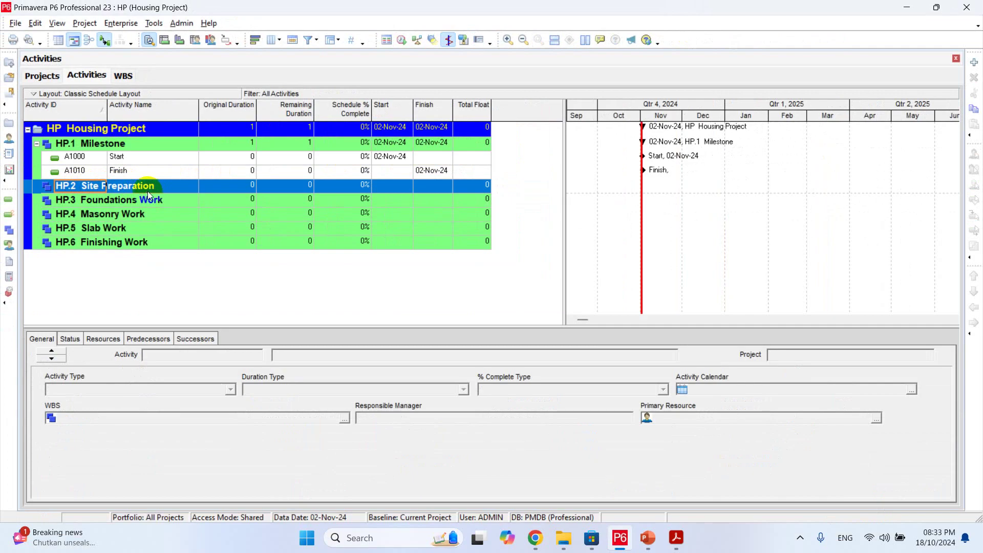
pyautogui.rightClick(120, 187)
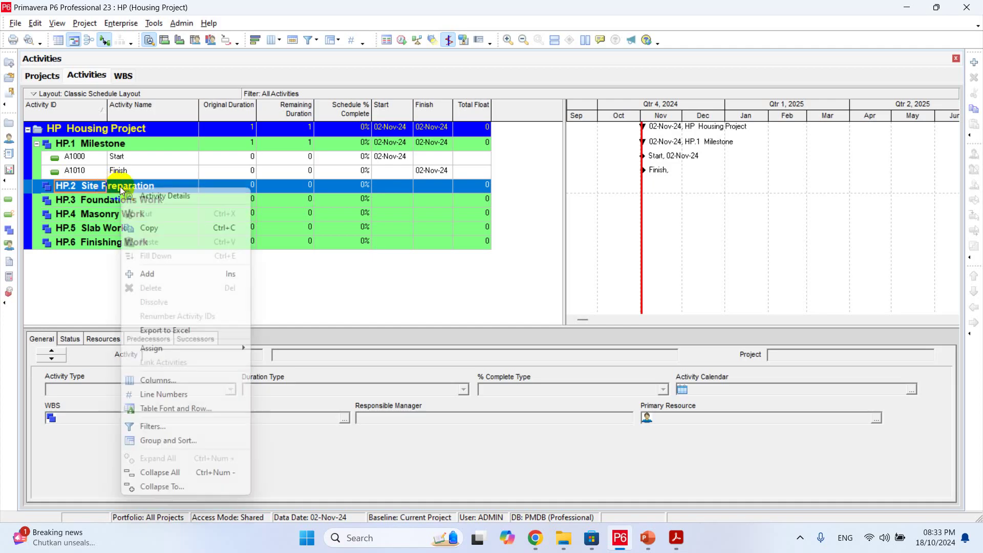
pyautogui.click(156, 274)
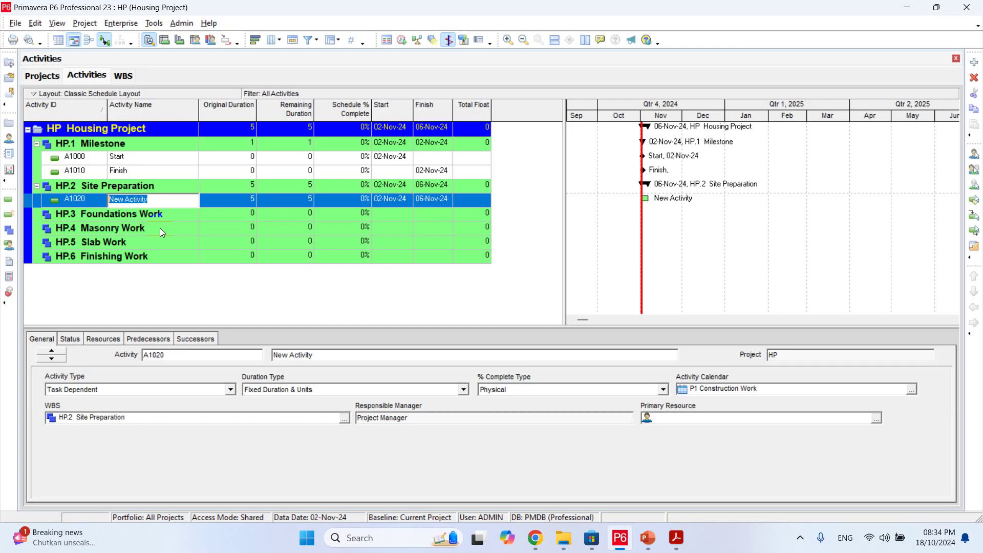
pyautogui.write('Surveying Work')
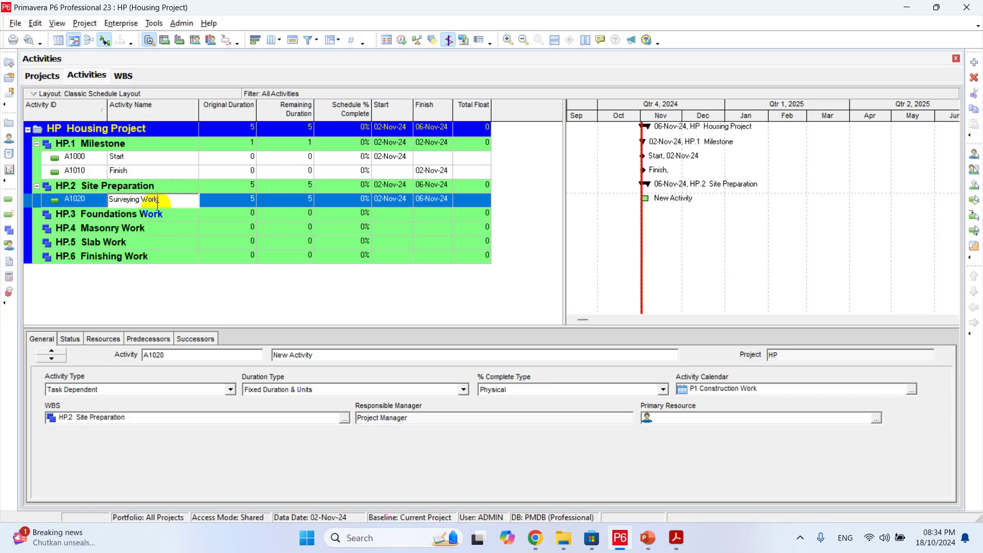
pyautogui.click(220, 205)
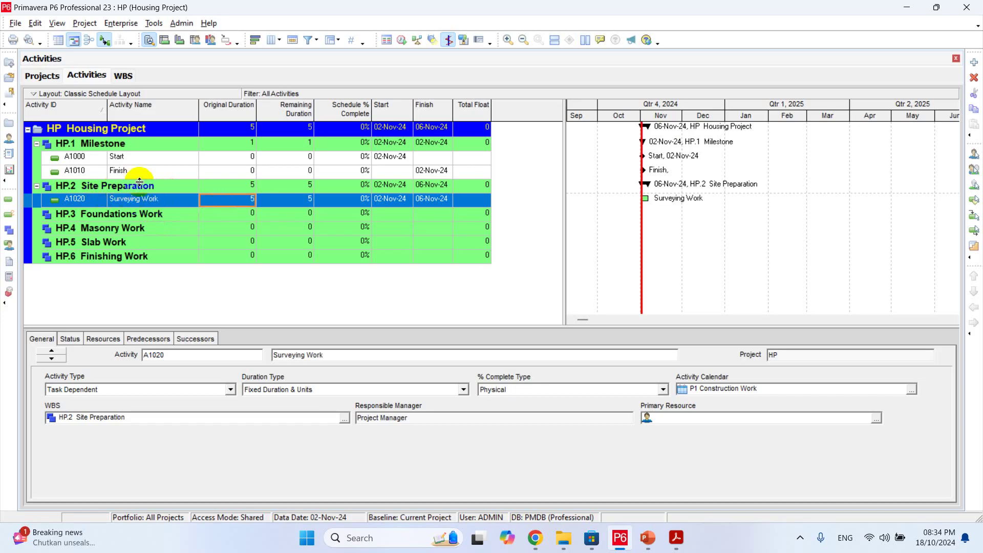
# - Add another new activity after Surveying Work under HP.2 Site Preparation
pyautogui.click(136, 199)
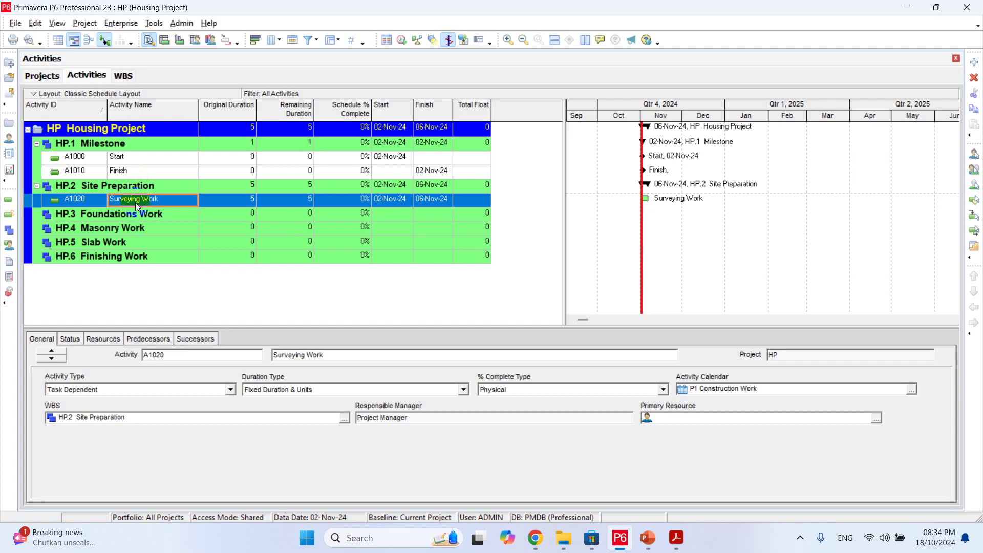
pyautogui.press('Insert')
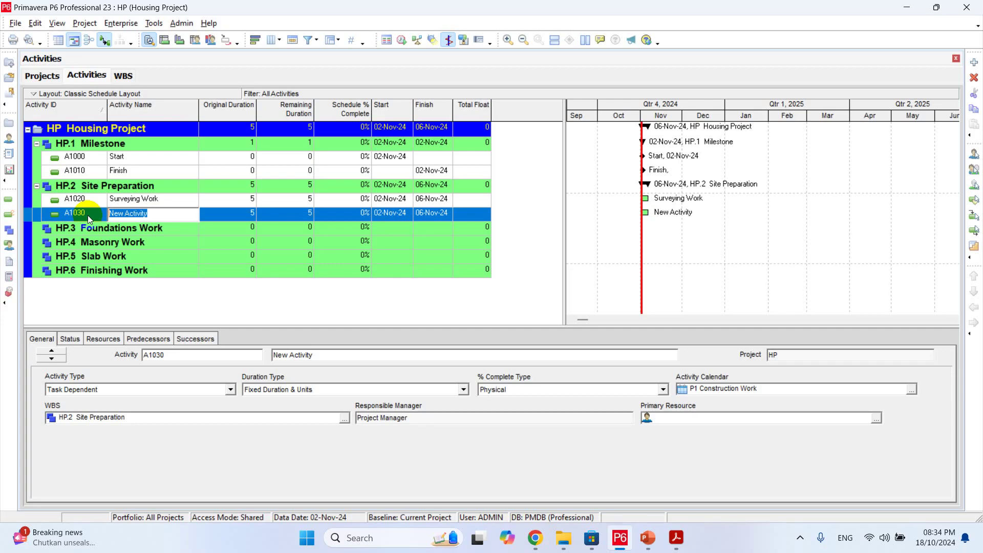
pyautogui.write('Site Cleaning')
pyautogui.press('BackSpace')
pyautogui.press('BackSpace')
pyautogui.press('BackSpace')
pyautogui.press('BackSpace')
pyautogui.press('BackSpace')
pyautogui.press('BackSpace')
pyautogui.press('BackSpace')
pyautogui.press('BackSpace')
pyautogui.press('BackSpace')
pyautogui.press('BackSpace')
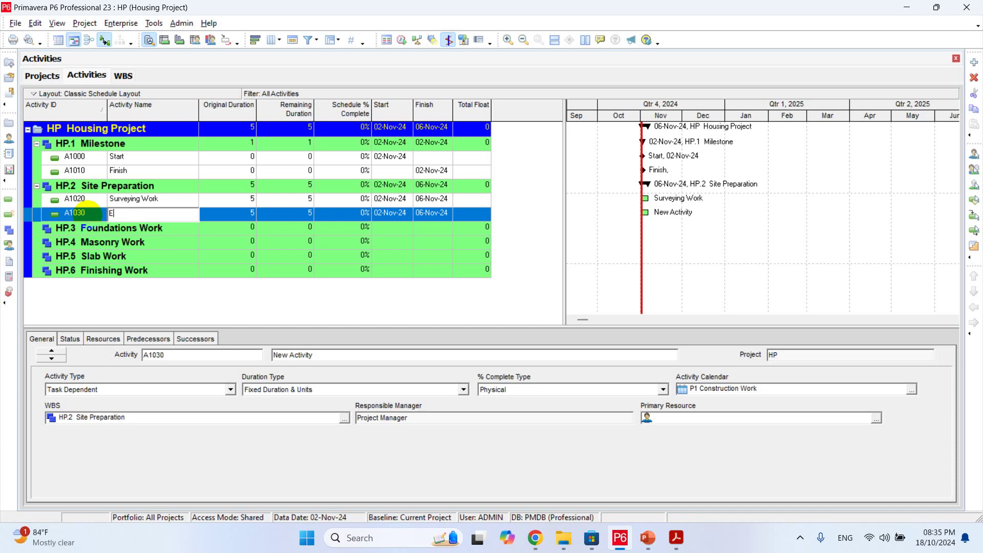
pyautogui.press('BackSpace')
pyautogui.press('BackSpace')
pyautogui.press('BackSpace')
# - Name the new activity A1030 under HP.2 Site Preparation Excavation Work
pyautogui.write('Excavatio0')
pyautogui.press('BackSpace')
pyautogui.write('n Work')
pyautogui.press('Return')
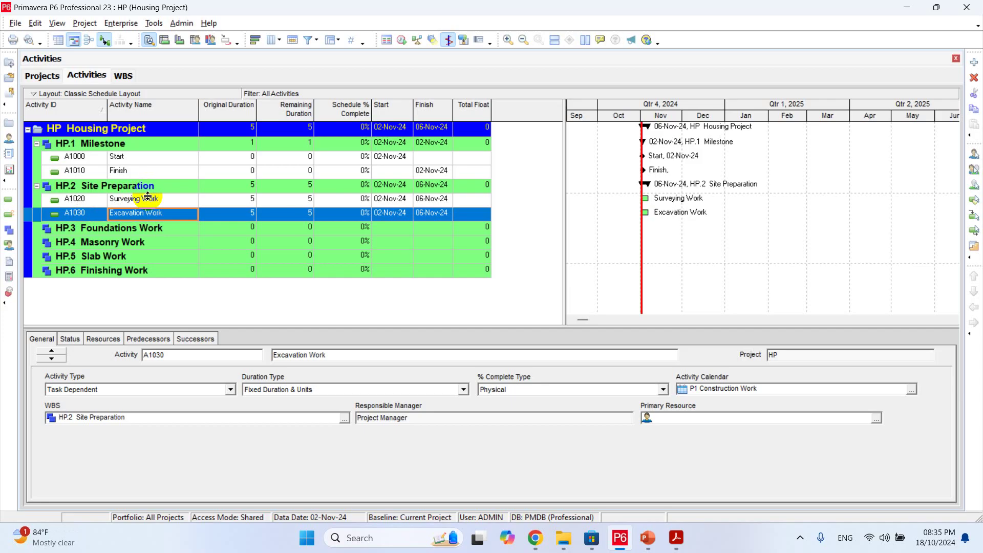
# - Add a third activity under HP.2 Site Preparation and enter C as its name
pyautogui.press('Insert')
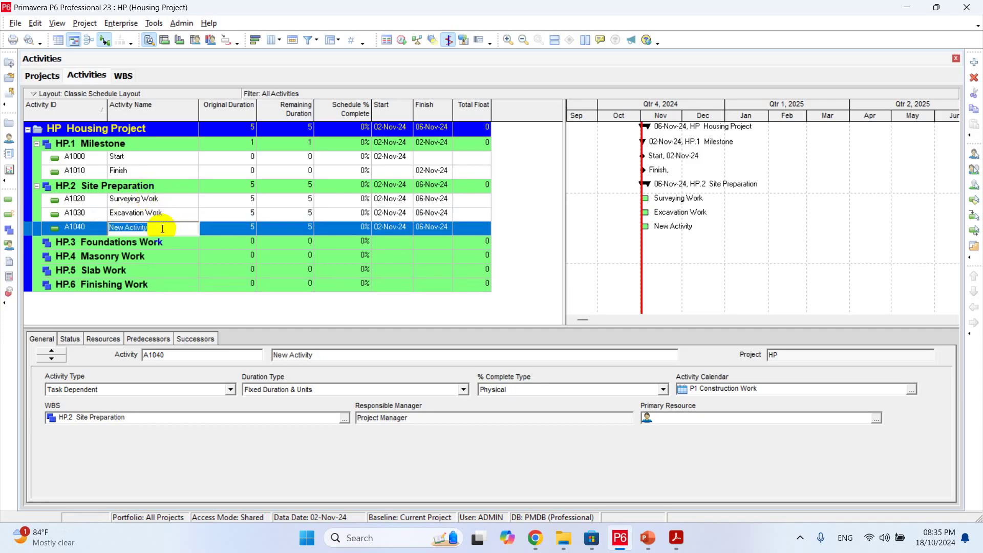
pyautogui.write('C')
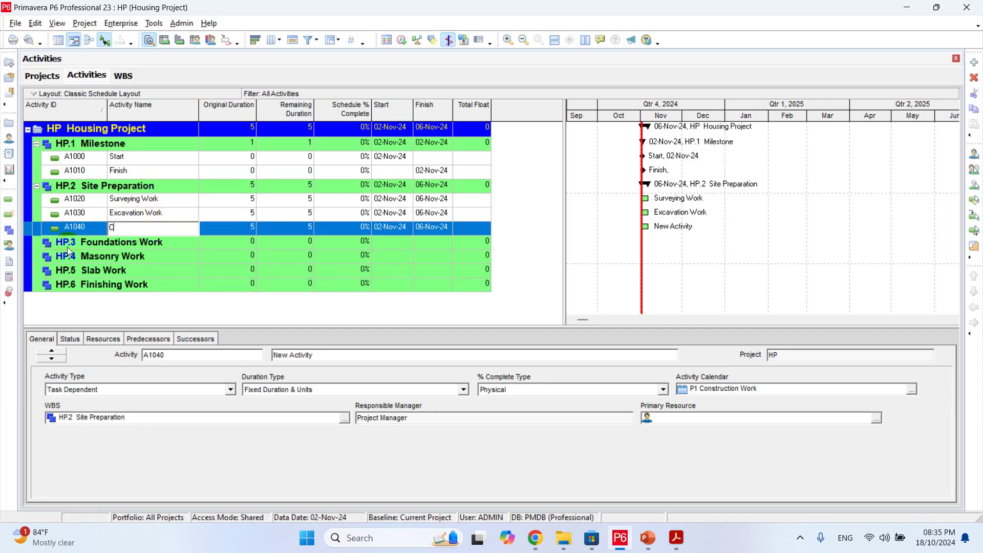
# - Rename activity A1030 as Excavation and Compaction and widen the Activity Name column to fit it
pyautogui.click(138, 212)
pyautogui.click(140, 212)
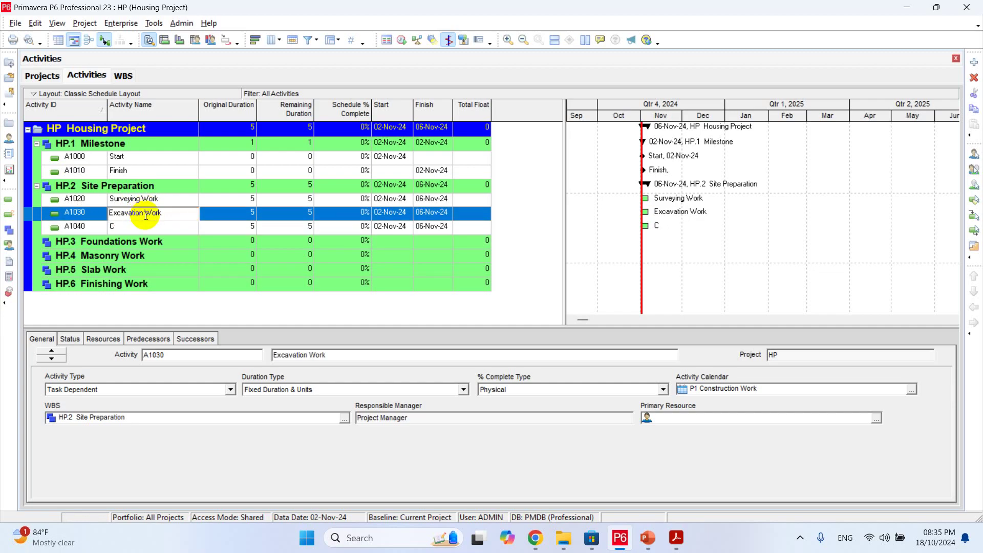
pyautogui.click(144, 213)
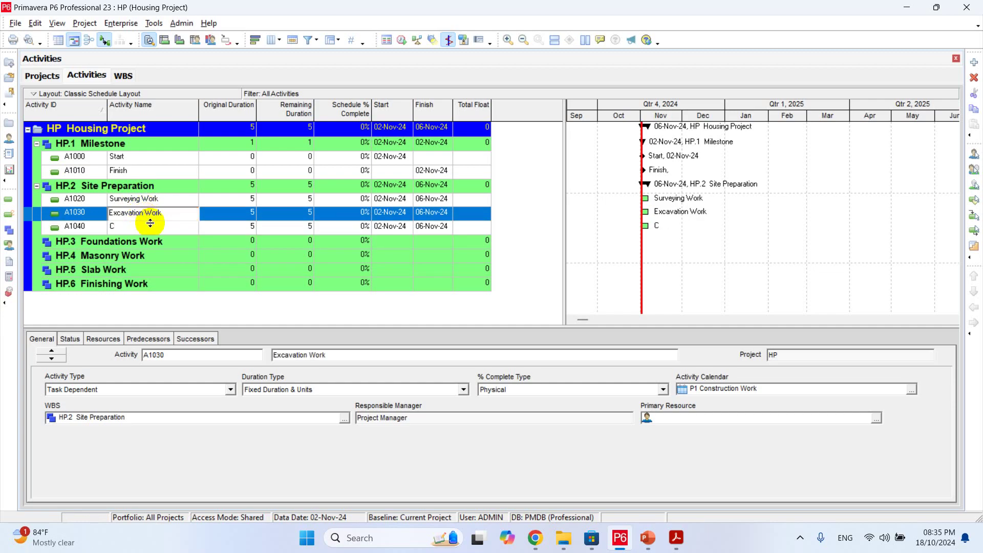
pyautogui.write('and Compaction')
pyautogui.moveTo(194, 212); pyautogui.dragTo(248, 216)
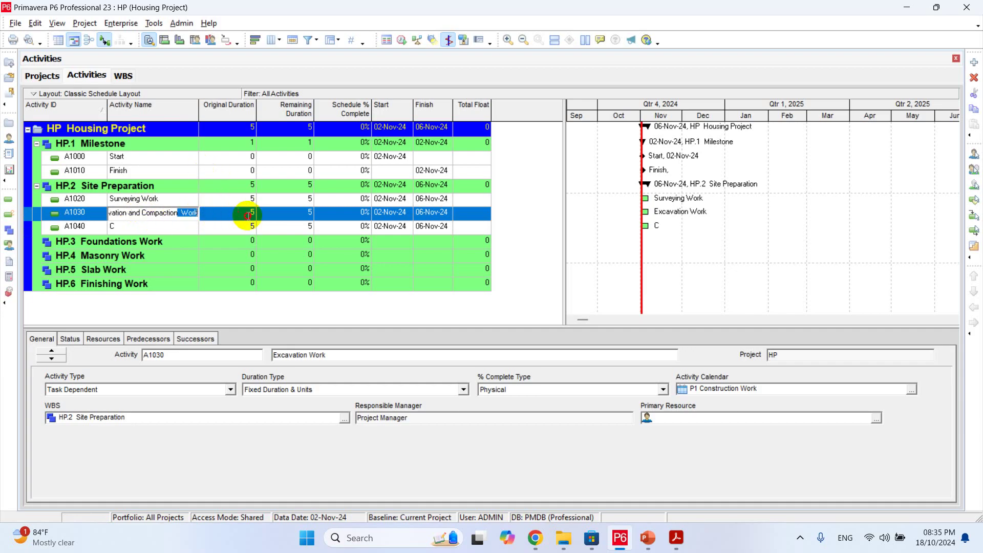
pyautogui.press('Delete')
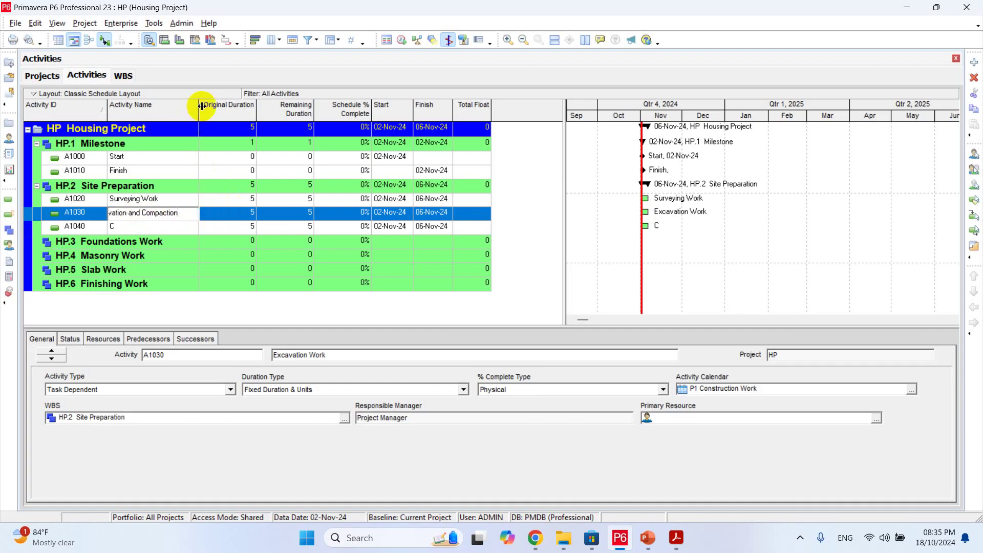
pyautogui.moveTo(199, 108); pyautogui.dragTo(220, 114)
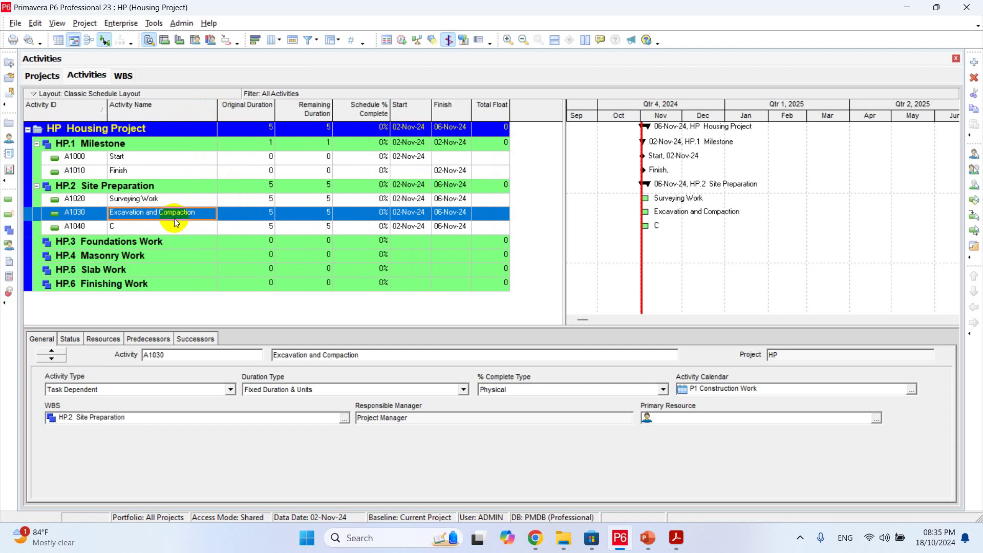
pyautogui.click(127, 231)
pyautogui.click(127, 228)
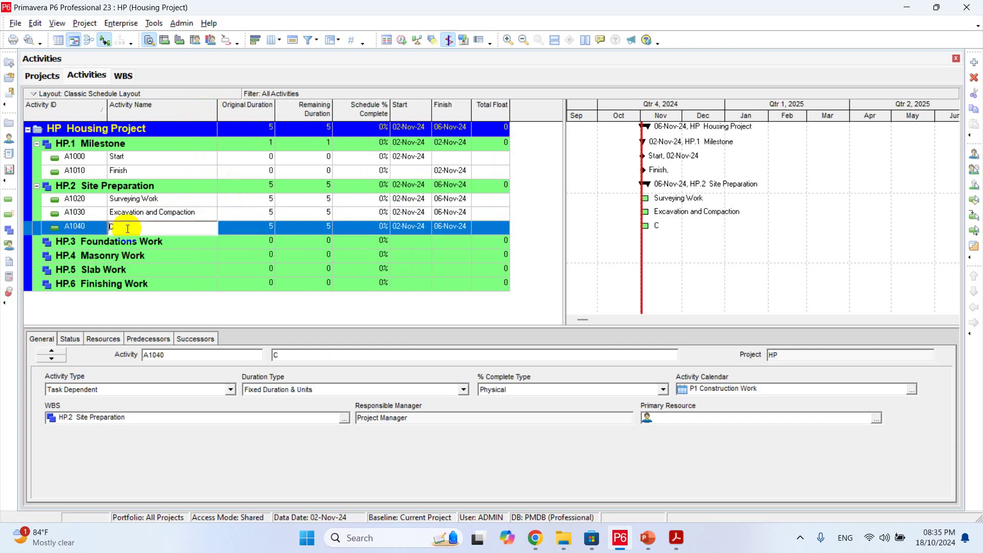
pyautogui.click(110, 226)
pyautogui.click(134, 217)
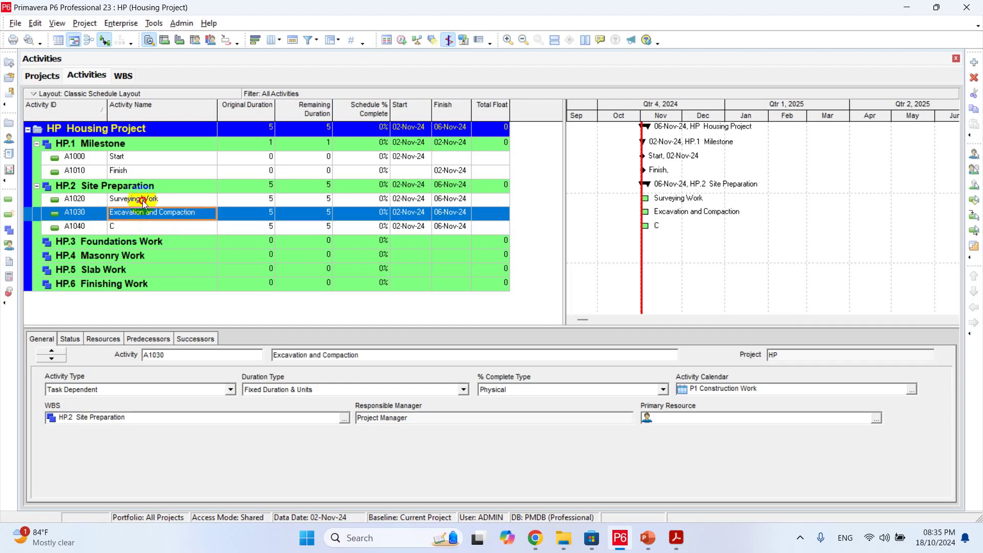
pyautogui.click(145, 201)
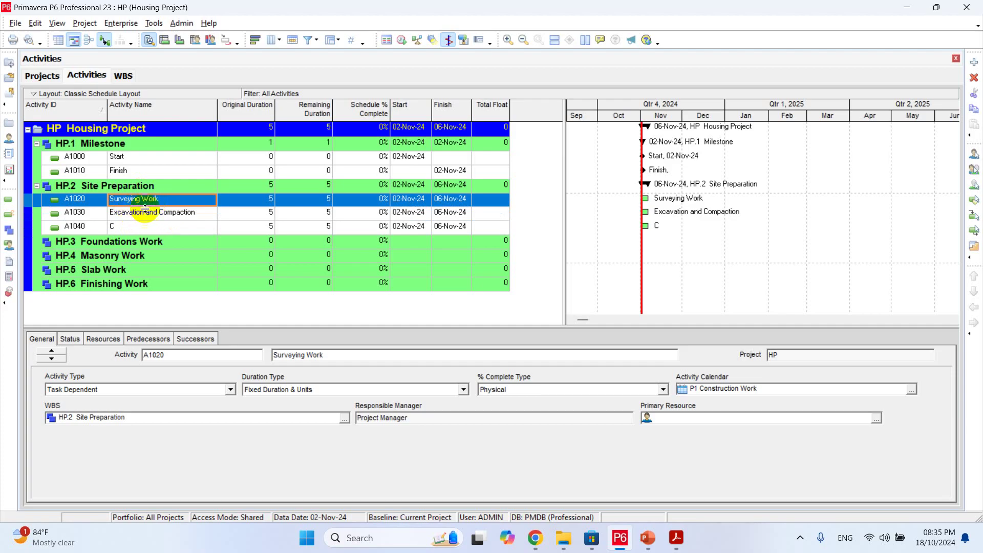
pyautogui.click(186, 213)
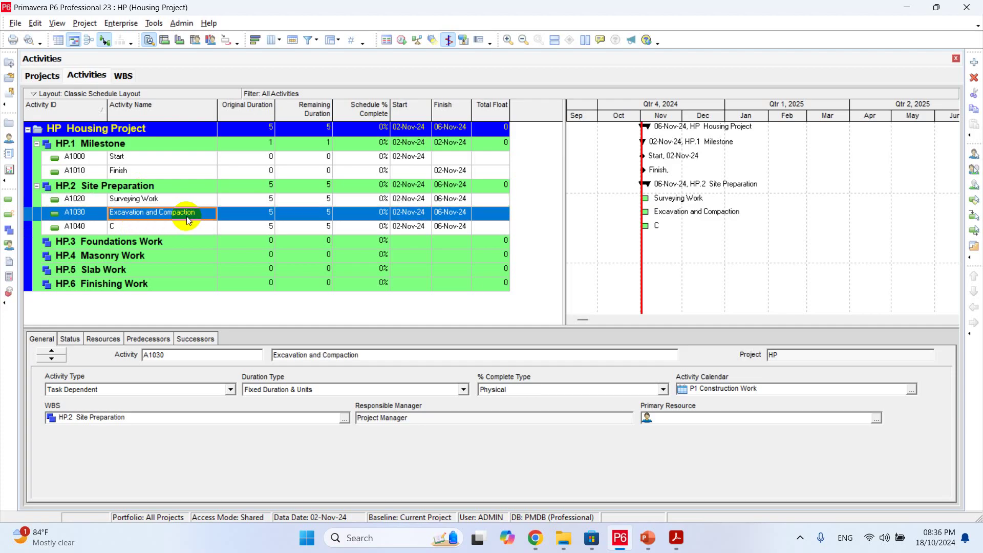
# - Delete the unneeded activity C from HP.2 Site Preparation
pyautogui.click(134, 228)
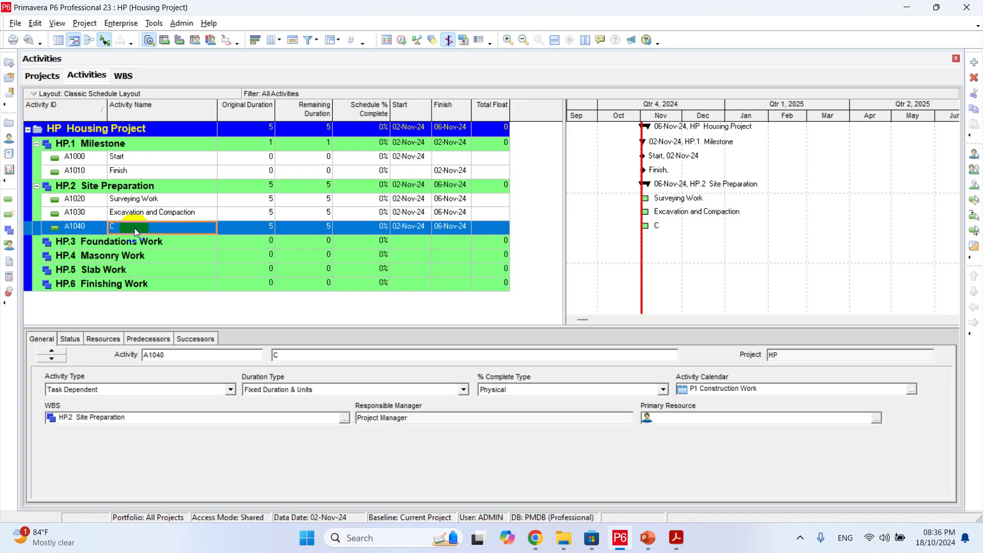
pyautogui.press('Delete')
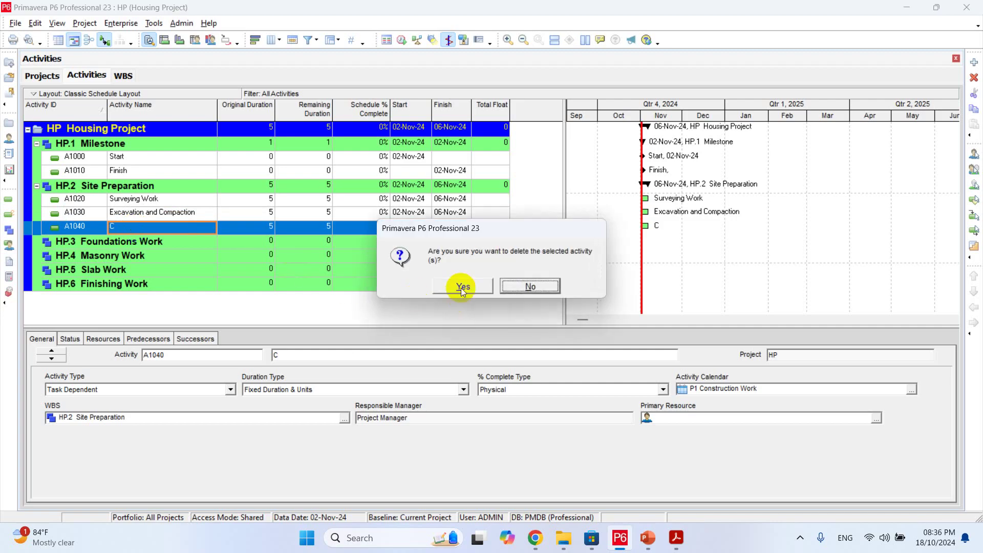
pyautogui.click(507, 284)
pyautogui.rightClick(166, 225)
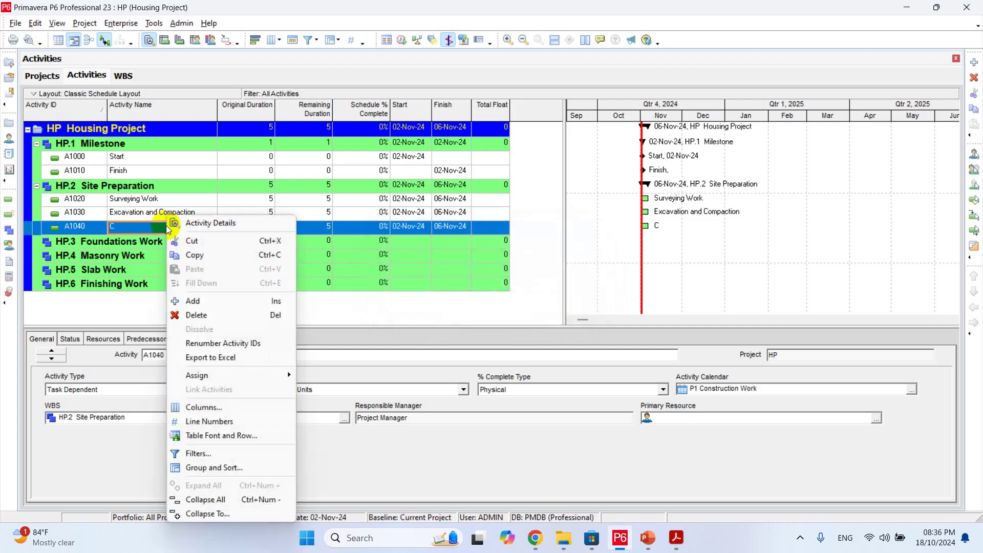
pyautogui.rightClick(139, 227)
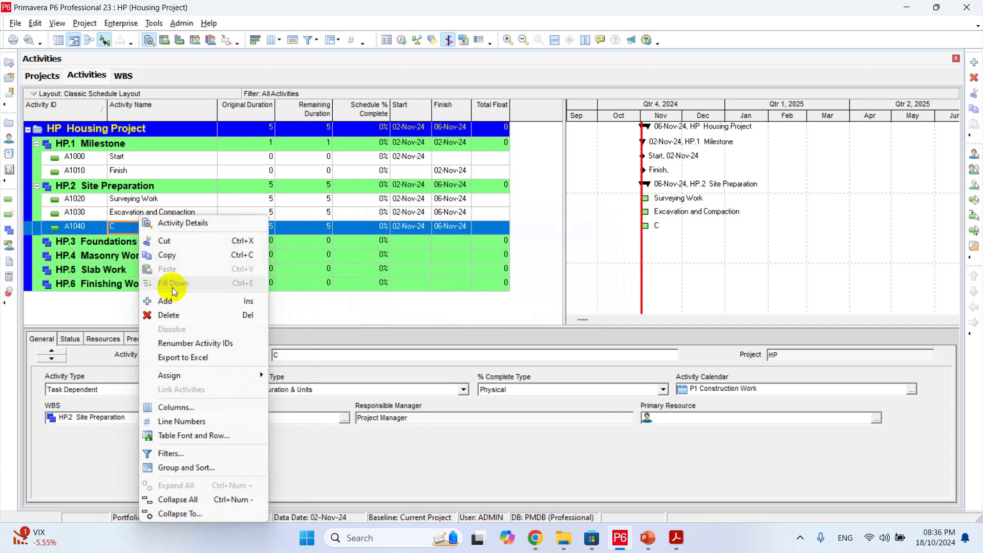
pyautogui.click(125, 220)
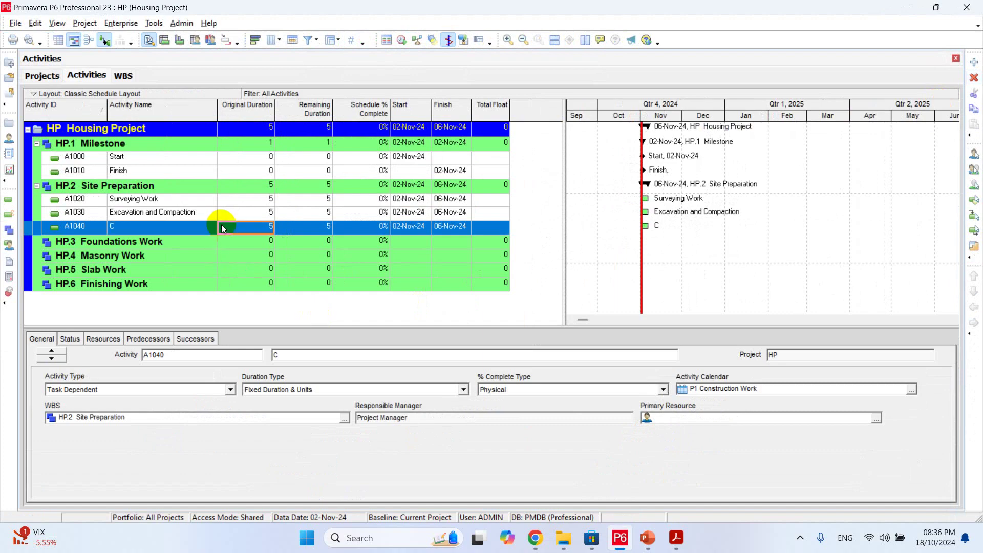
pyautogui.rightClick(222, 225)
pyautogui.click(263, 313)
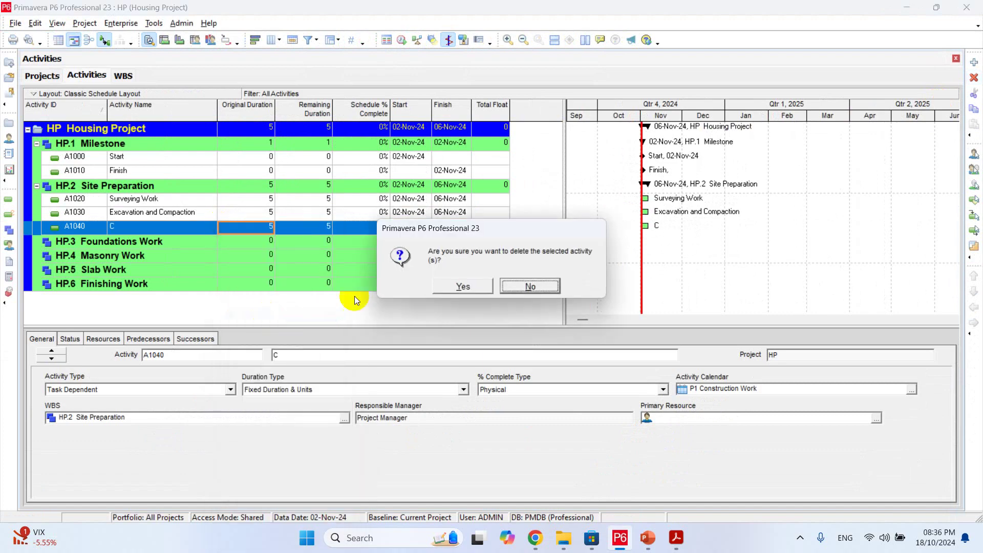
pyautogui.click(463, 286)
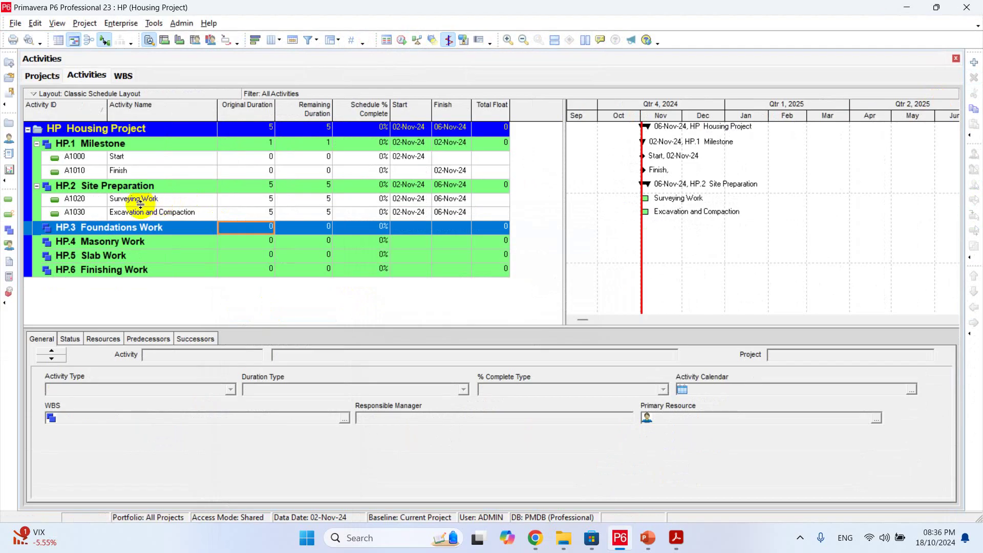
pyautogui.click(127, 214)
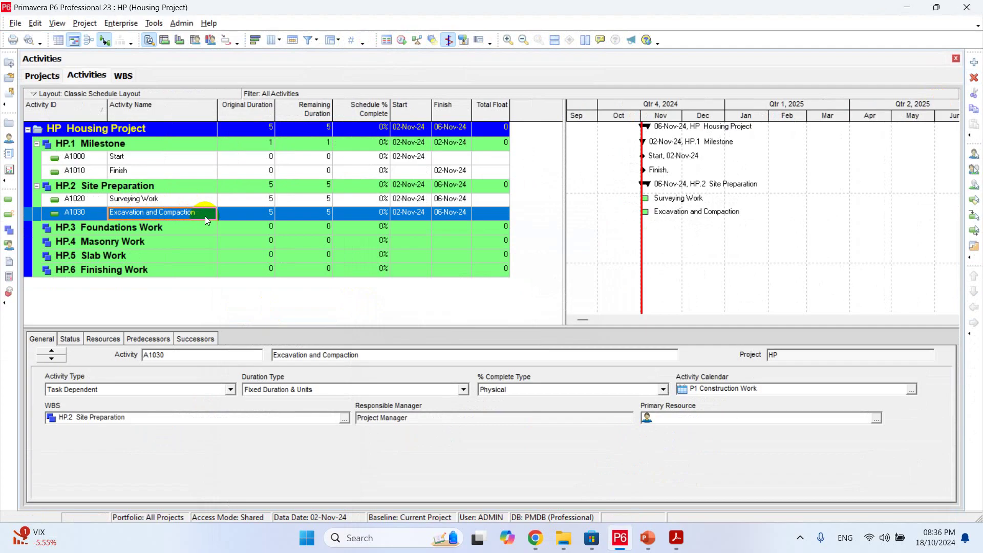
# - Add an activity named Rebar Work under the HP.3 Foundations Work WBS element
pyautogui.click(133, 227)
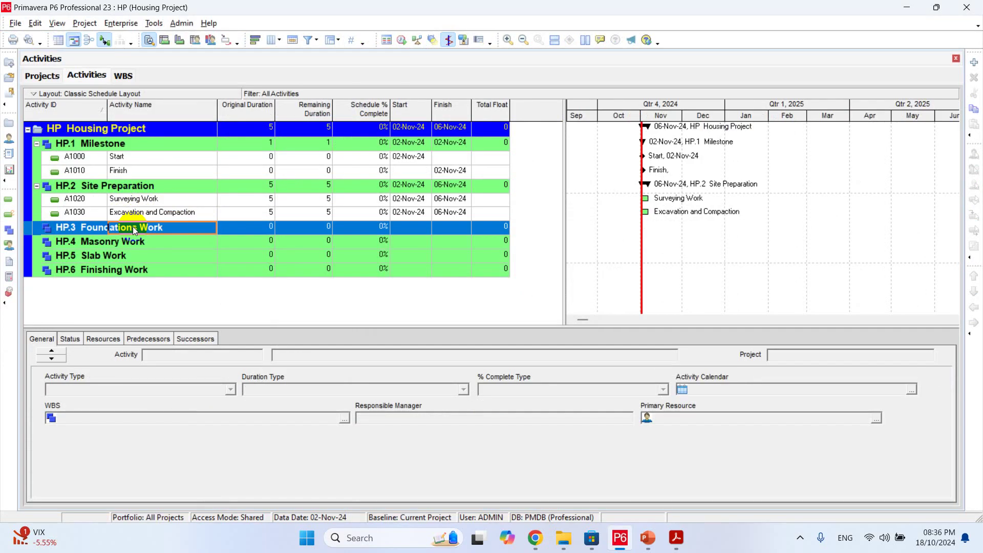
pyautogui.press('Insert')
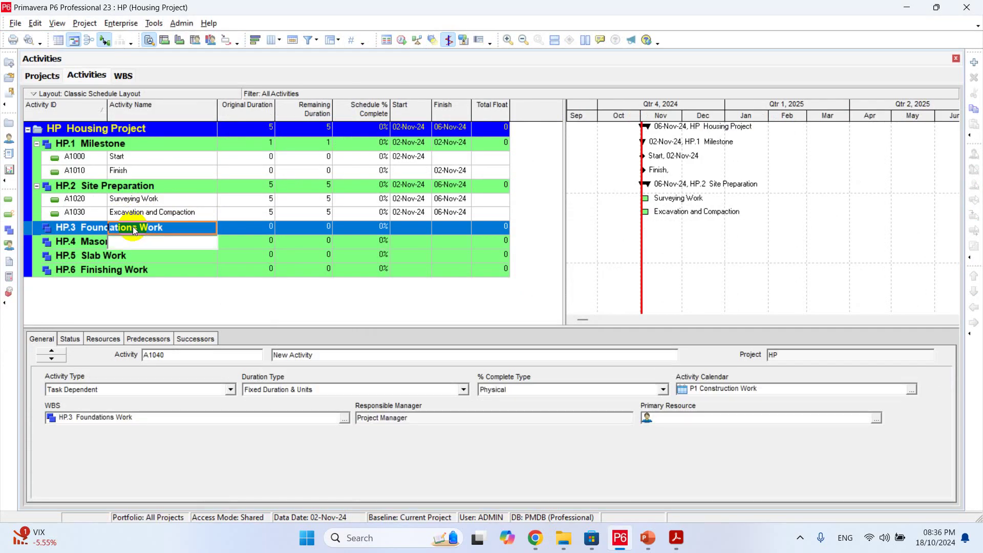
pyautogui.click(161, 245)
pyautogui.moveTo(161, 245); pyautogui.dragTo(82, 254)
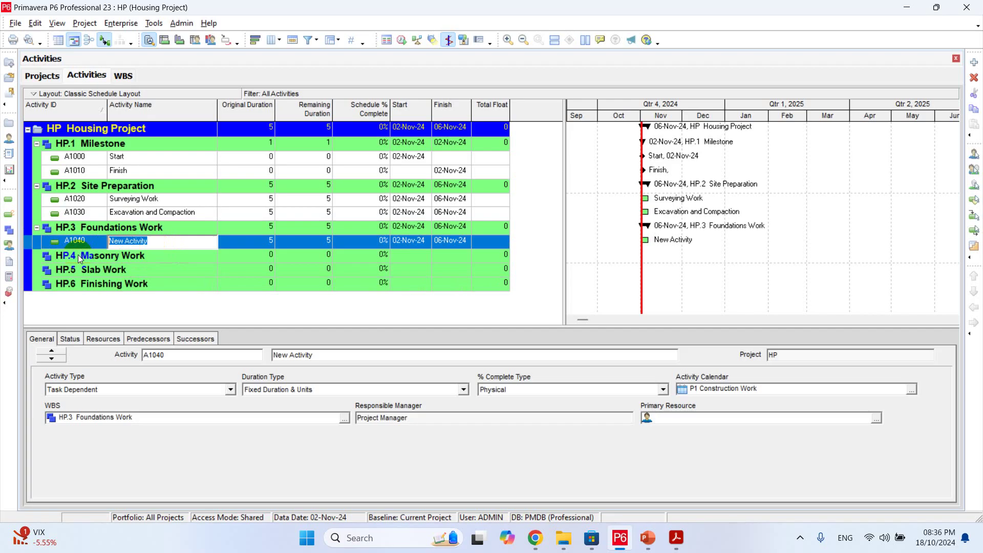
pyautogui.write('Rebar Work')
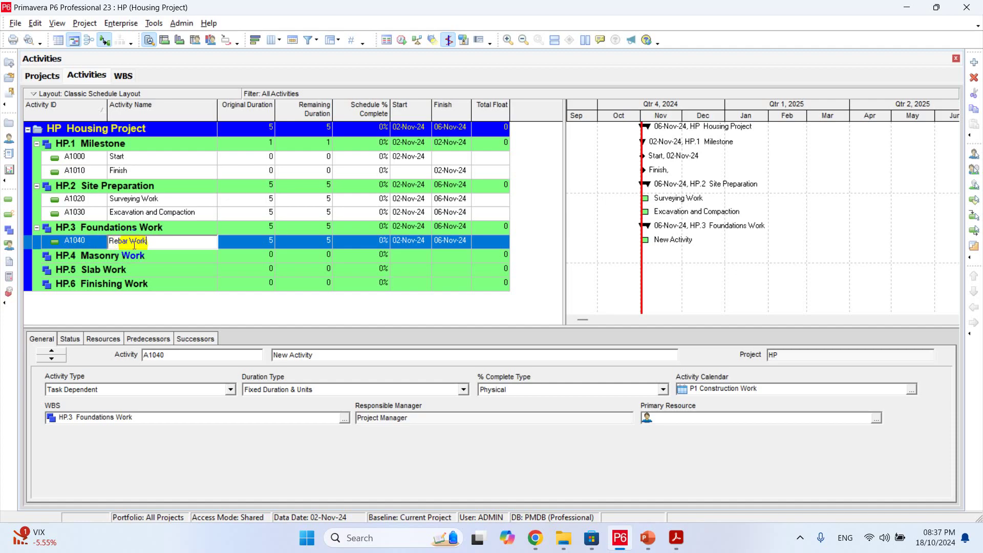
pyautogui.click(154, 226)
# - Rename the Rebar Work activity under HP.3 Foundations Work as Fabrication of Rebar
pyautogui.click(155, 243)
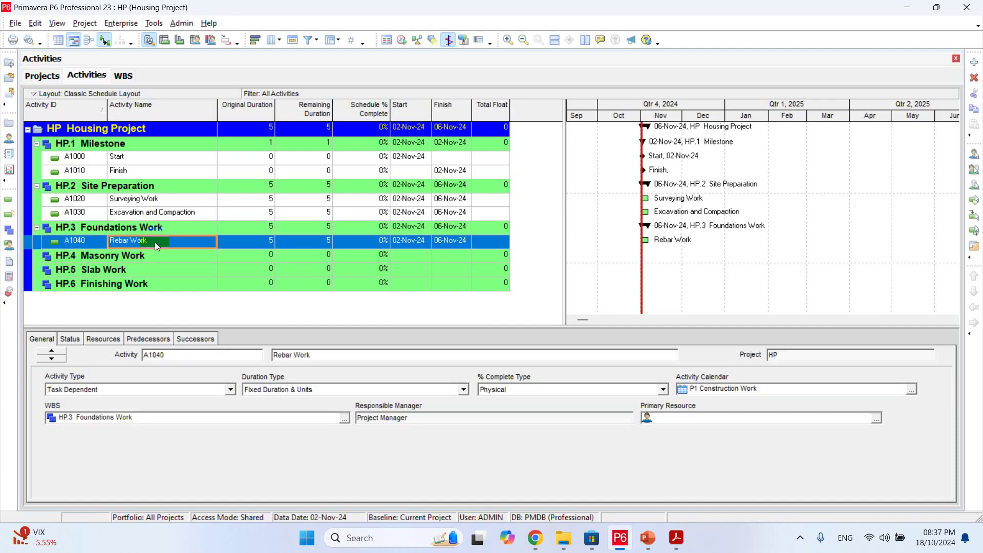
pyautogui.click(155, 242)
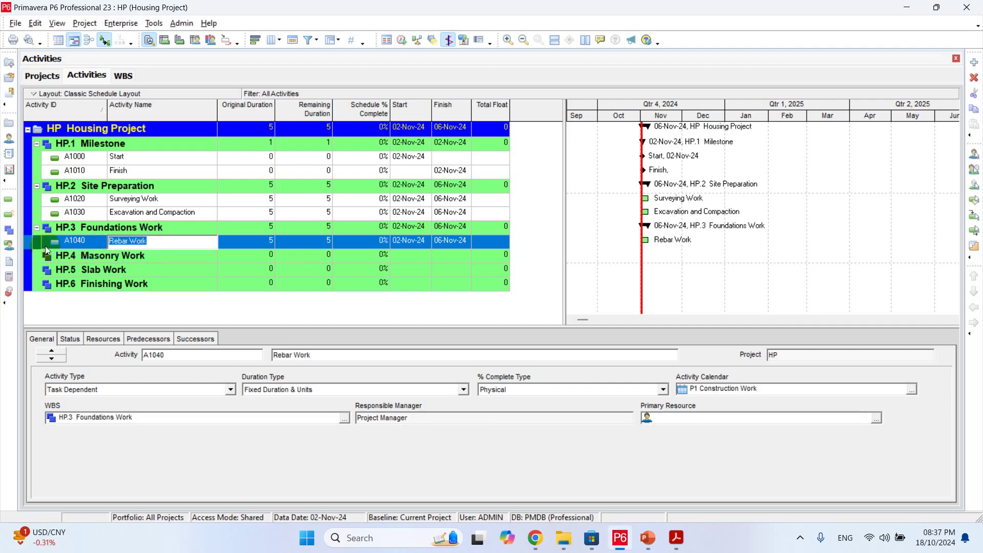
pyautogui.write('Fabrication of Rebar')
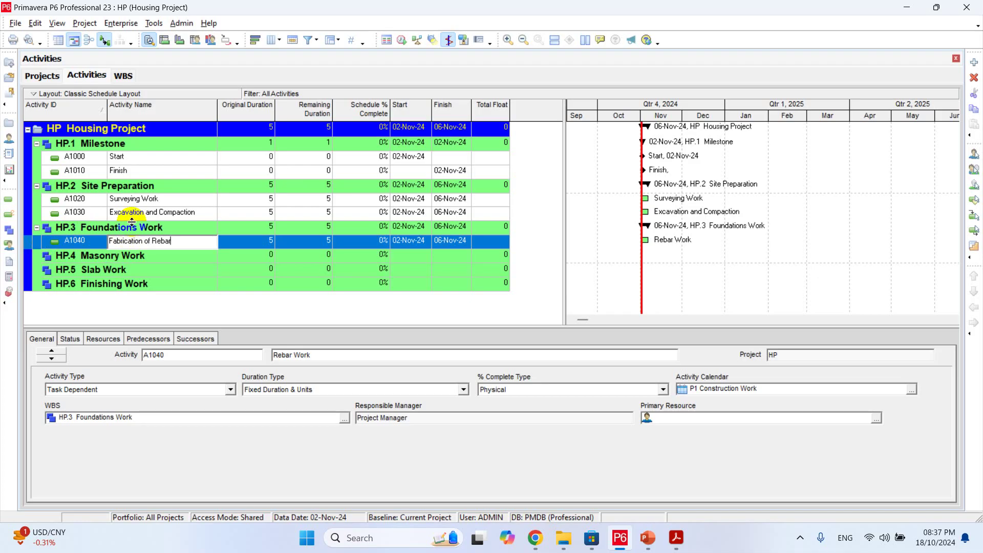
# - Add a second activity under HP.3 Foundations Work and name it Fabriction of Formwork
pyautogui.click(157, 230)
pyautogui.press('Insert')
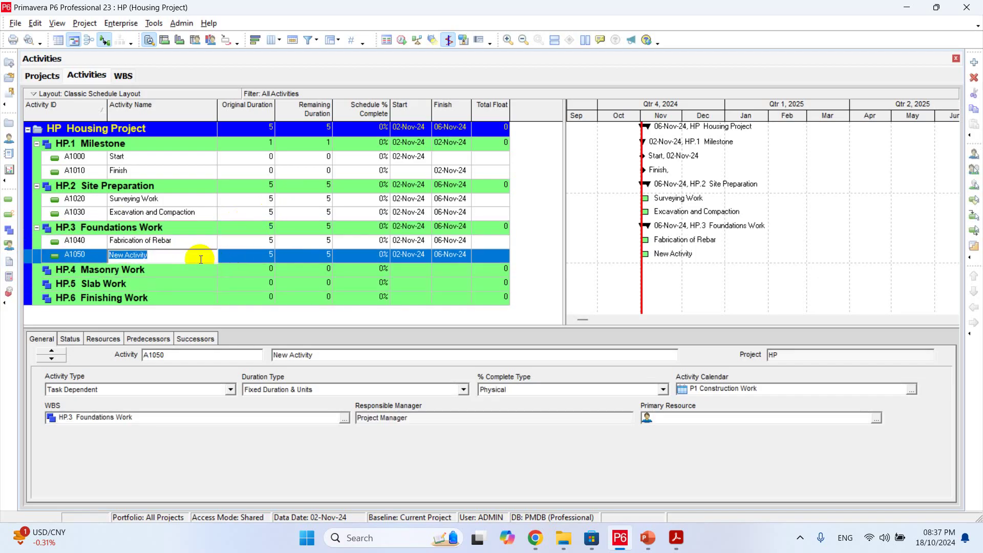
pyautogui.write('Fabrication')
pyautogui.press('BackSpace')
pyautogui.press('BackSpace')
pyautogui.press('BackSpace')
pyautogui.press('BackSpace')
pyautogui.press('BackSpace')
pyautogui.write('tion of Formwork')
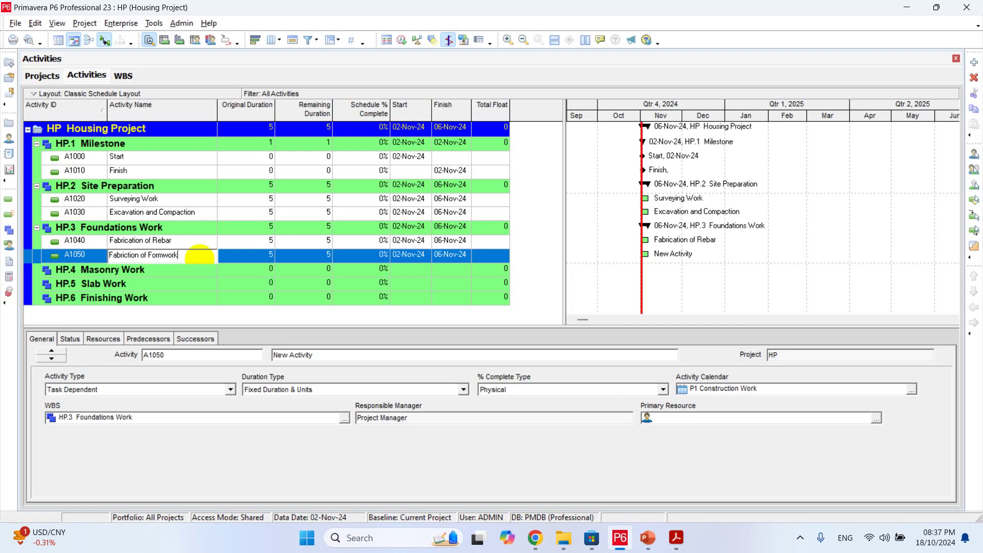
# - Add a third activity under HP.3 Foundations Work named Installation of Formwork and Rebar
pyautogui.click(164, 229)
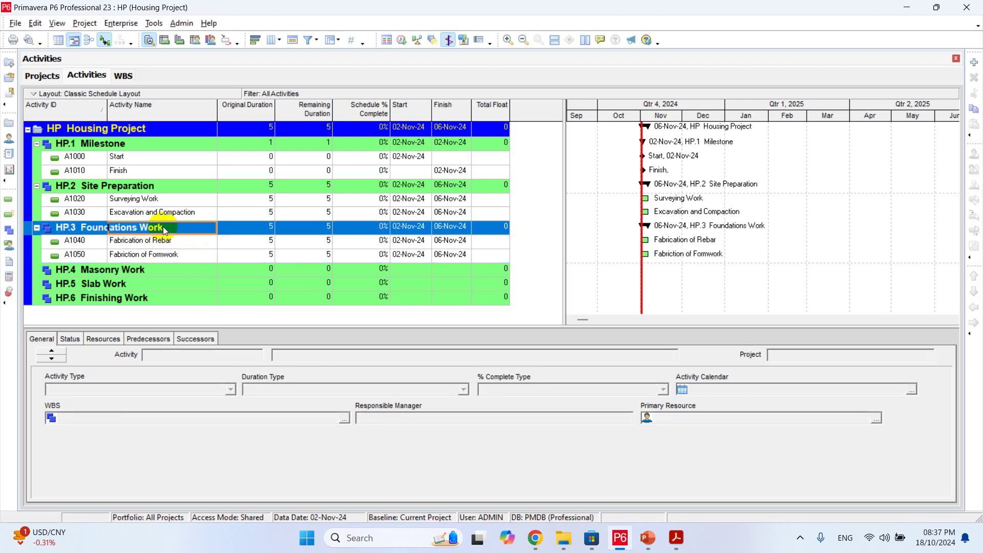
pyautogui.press('Insert')
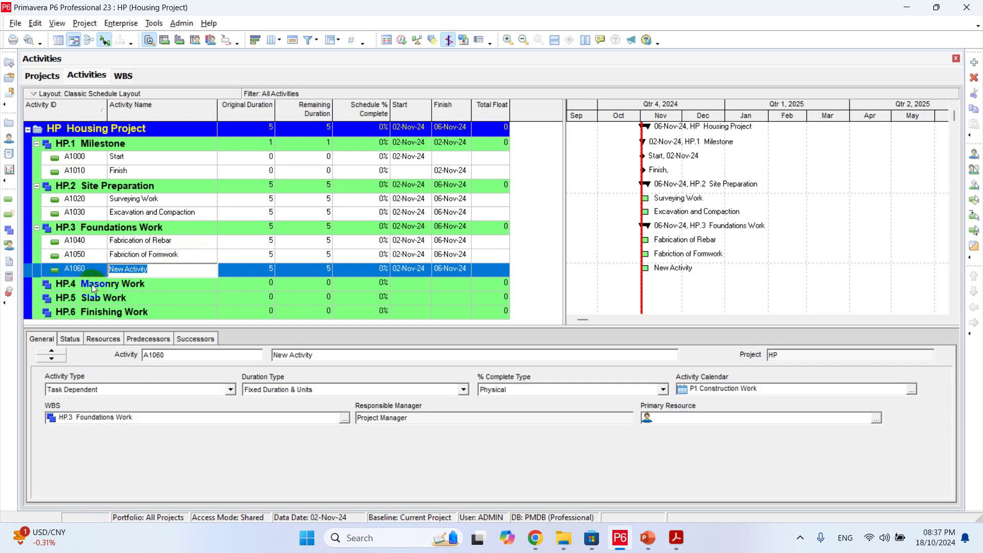
pyautogui.write('Installation of R')
pyautogui.press('BackSpace')
pyautogui.write('Formwork an')
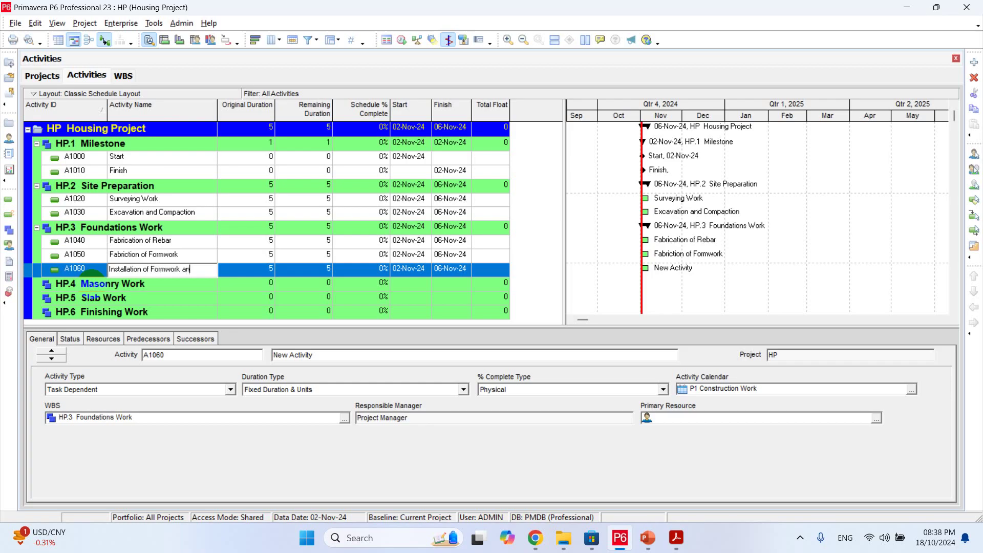
pyautogui.write('d Rebar')
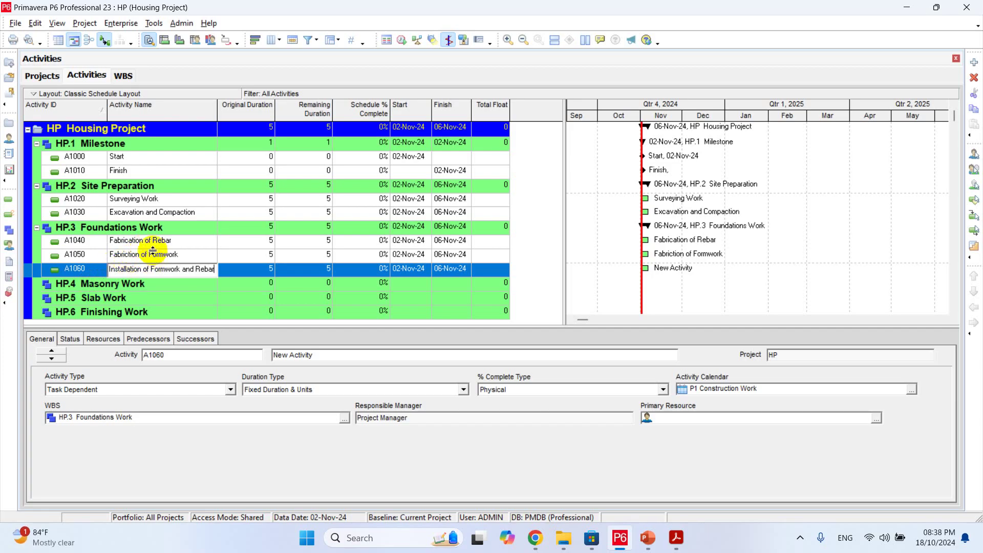
pyautogui.moveTo(143, 250); pyautogui.dragTo(137, 256)
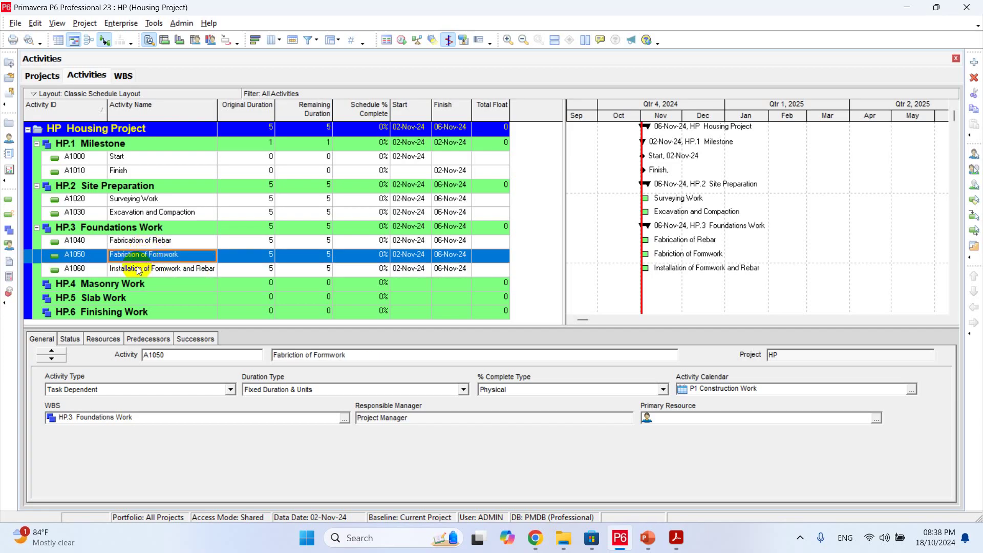
pyautogui.click(151, 268)
# - Add a fourth activity under HP.3 Foundations Work and name it Casting FND Concrete
pyautogui.click(165, 232)
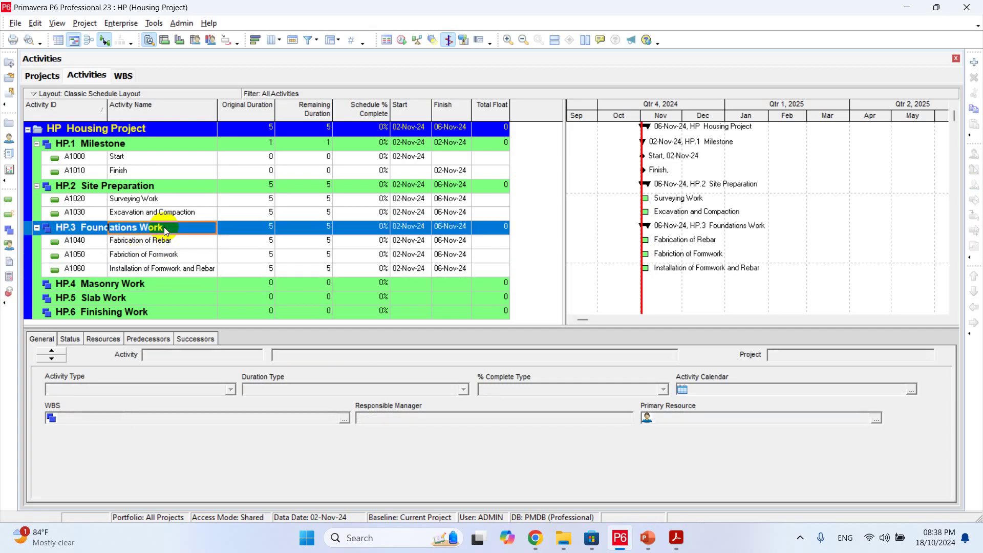
pyautogui.press('Insert')
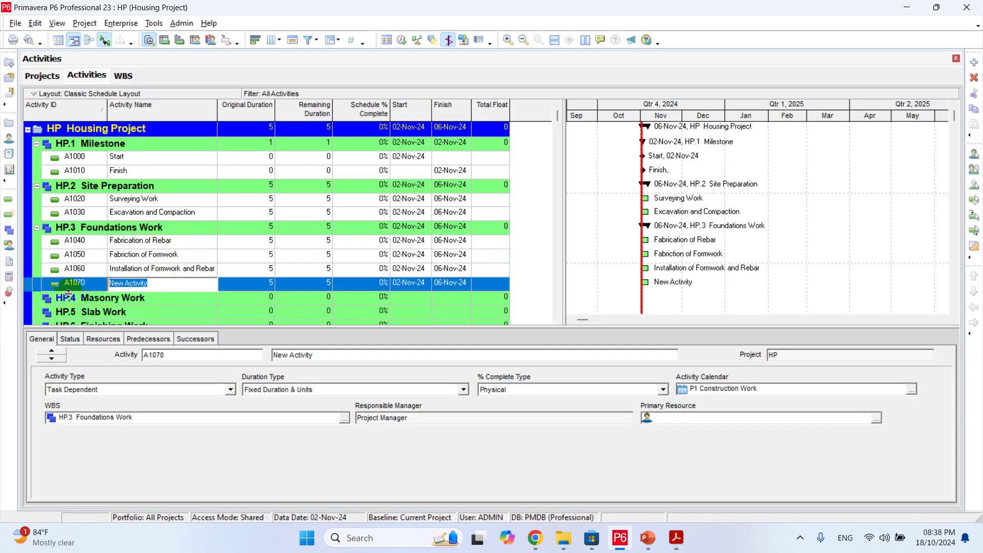
pyautogui.write('Casting FND Concrete')
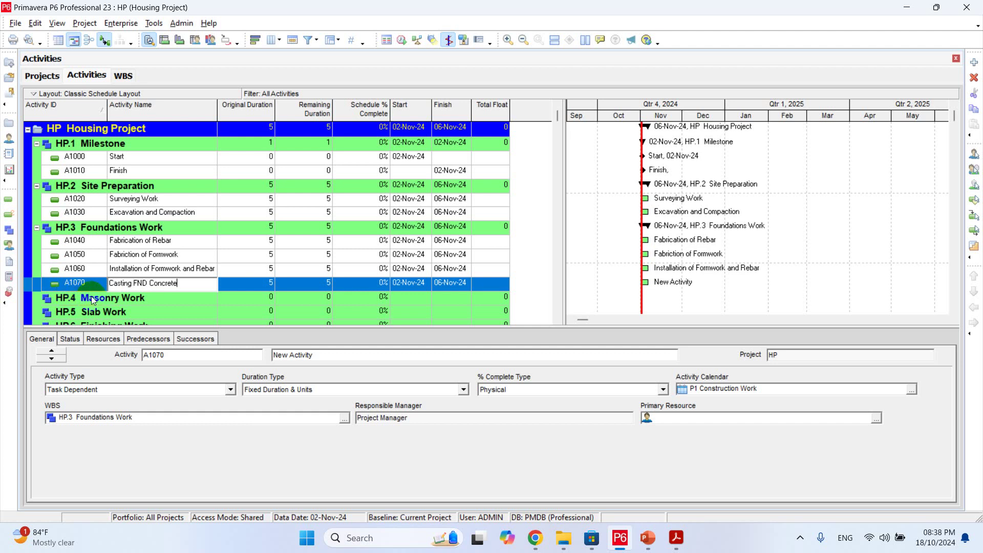
pyautogui.click(163, 267)
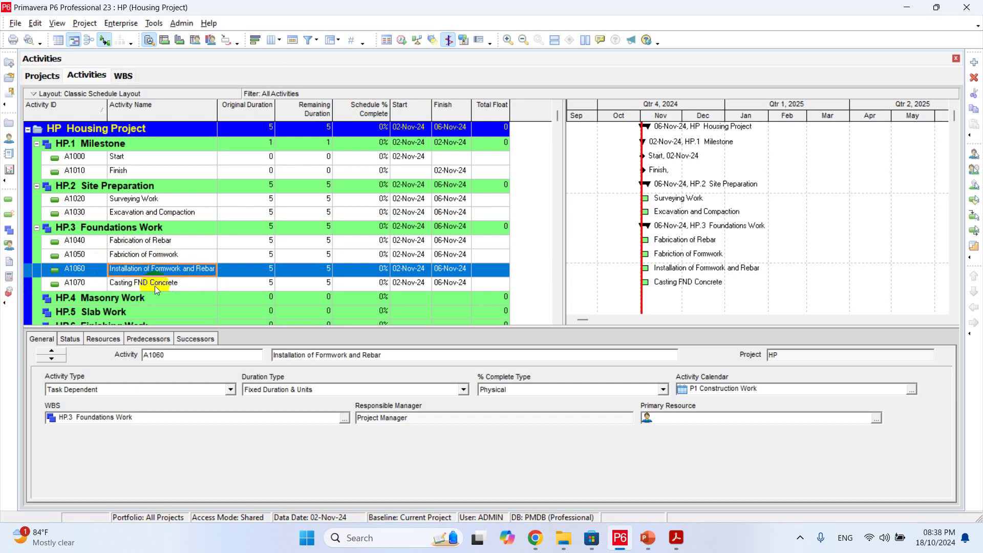
# - Add a fifth activity under HP.3 Foundations Work and name it Curing and Repair
pyautogui.scroll(-1, 155, 285)
pyautogui.click(154, 268)
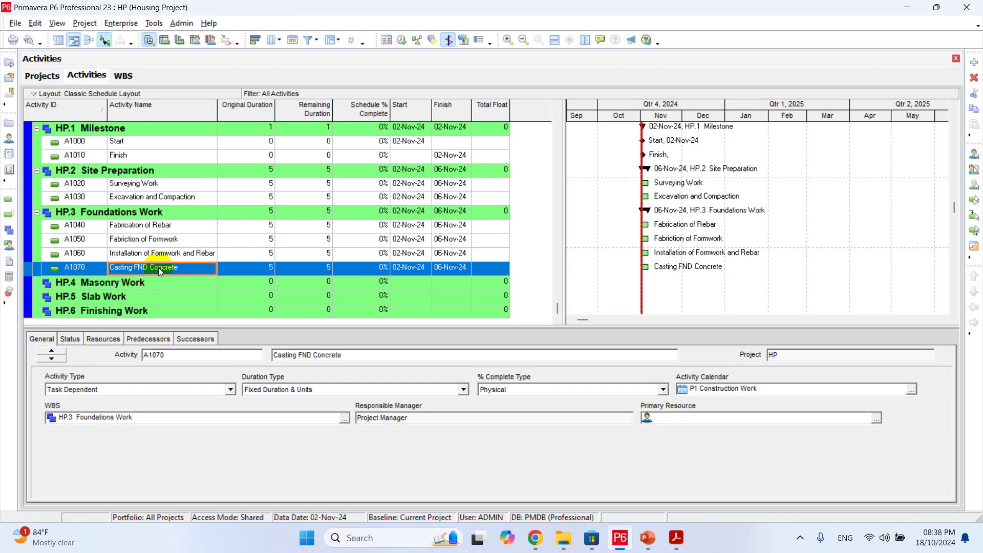
pyautogui.press('Insert')
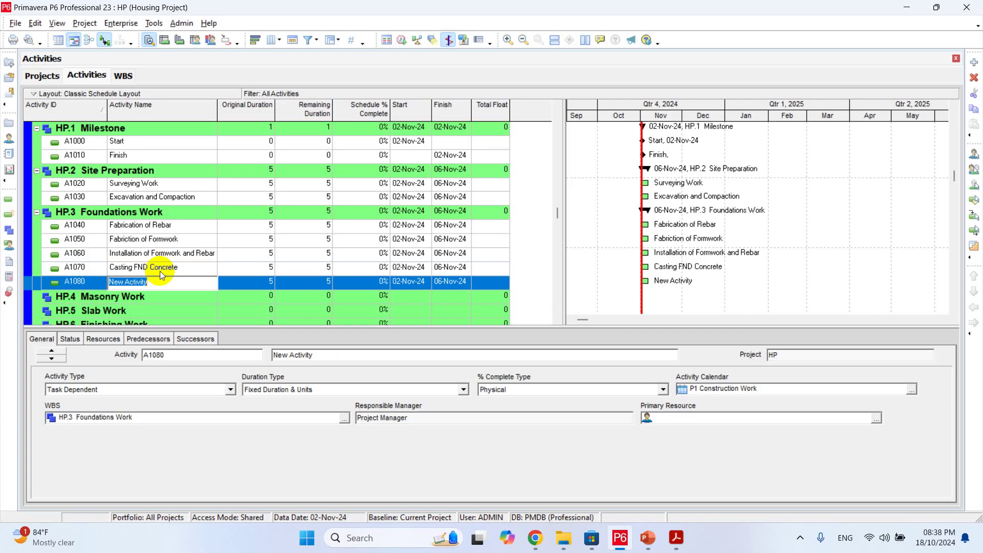
pyautogui.write('Curing and Repair')
pyautogui.click(161, 269)
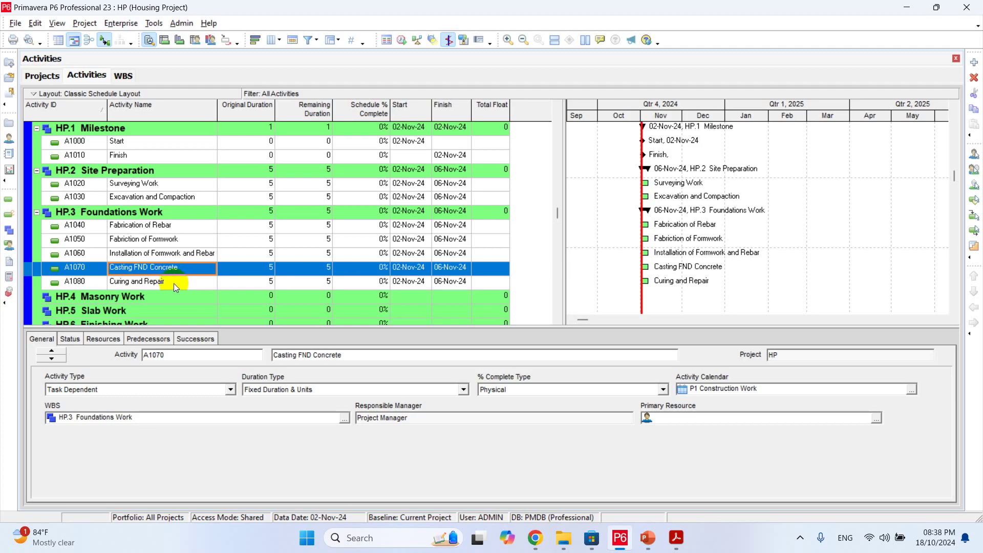
pyautogui.click(173, 281)
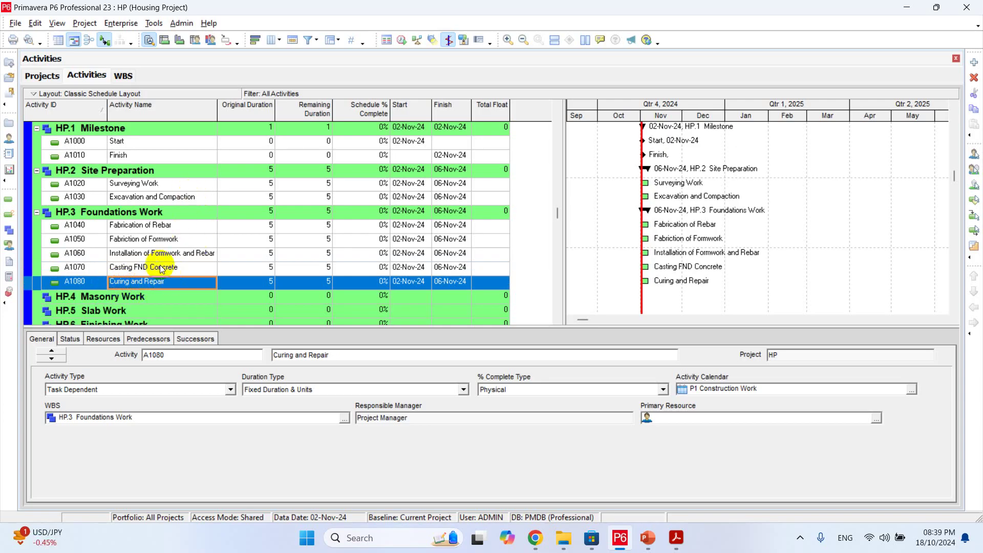
# - Add a first activity under the HP.4 Masonry Work WBS element and name it Masonry Work under DPC
pyautogui.scroll(-1, 148, 287)
pyautogui.click(136, 283)
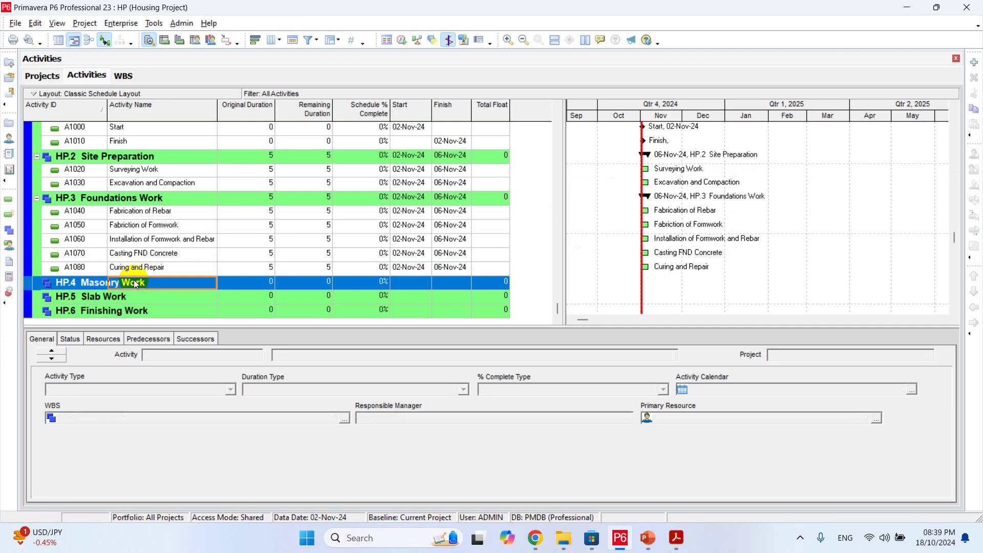
pyautogui.press('Insert')
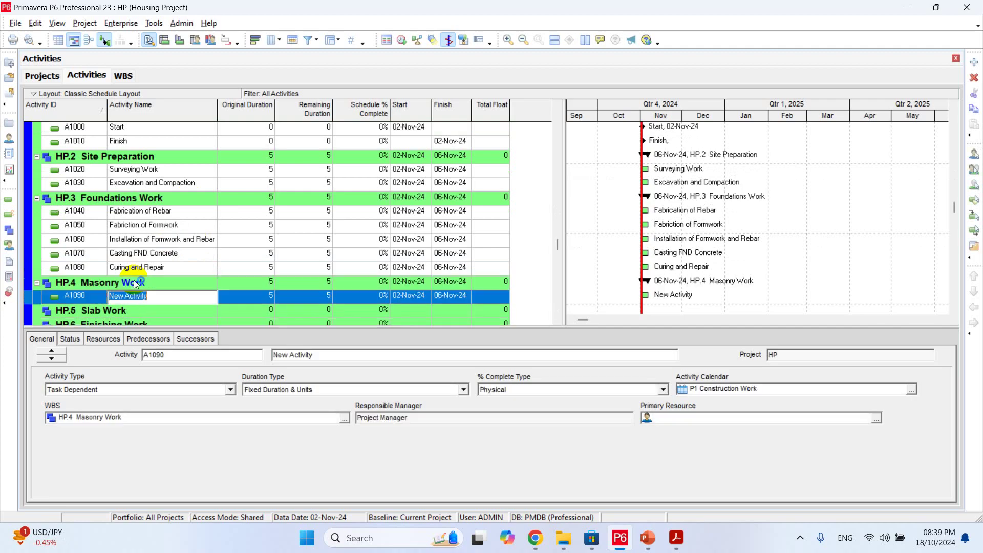
pyautogui.click(160, 297)
pyautogui.moveTo(159, 297); pyautogui.dragTo(103, 301)
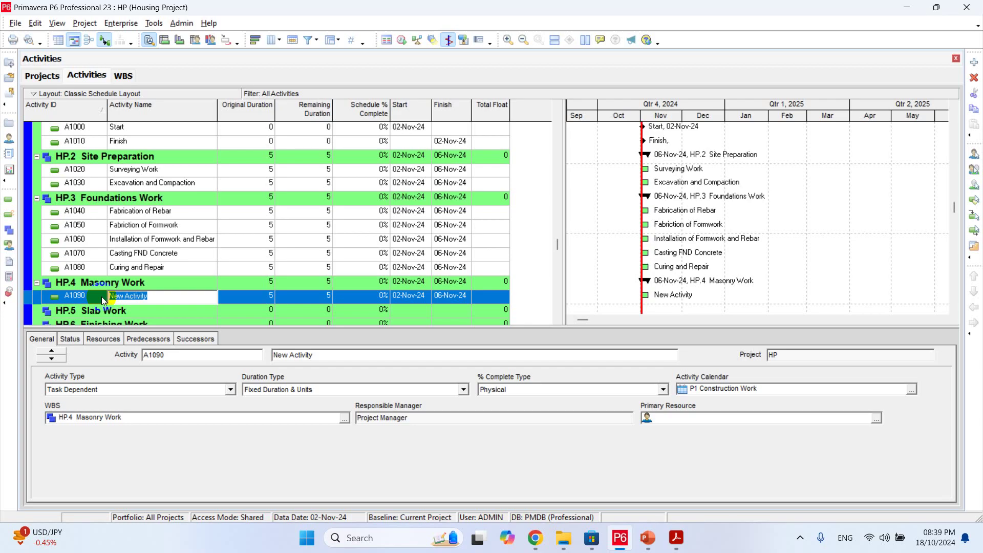
pyautogui.write('Masonry Work under')
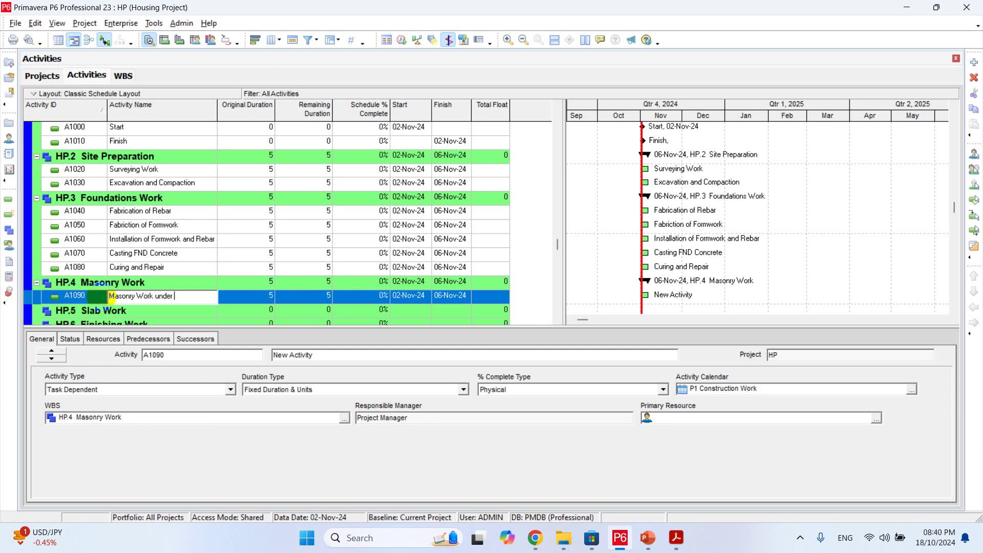
pyautogui.write(' DPC')
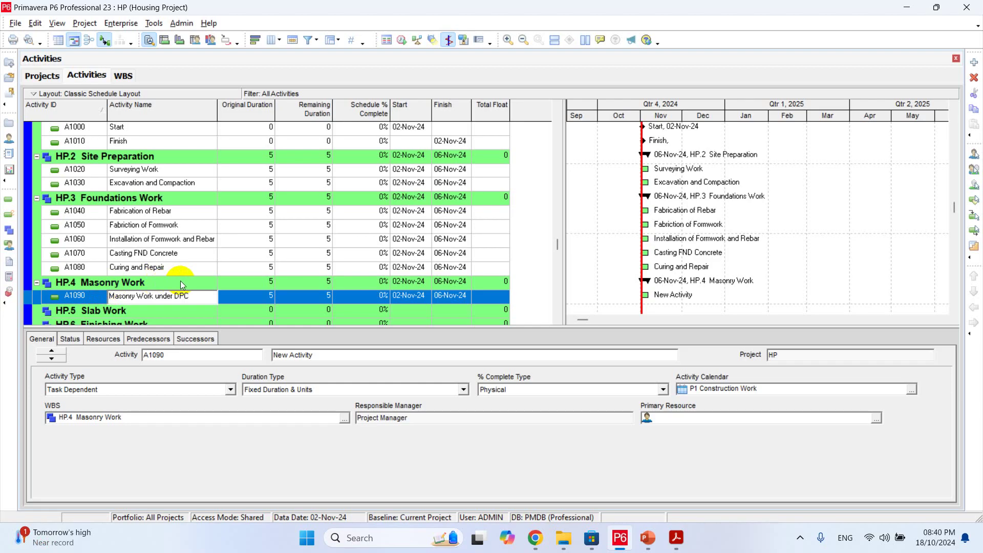
pyautogui.click(196, 293)
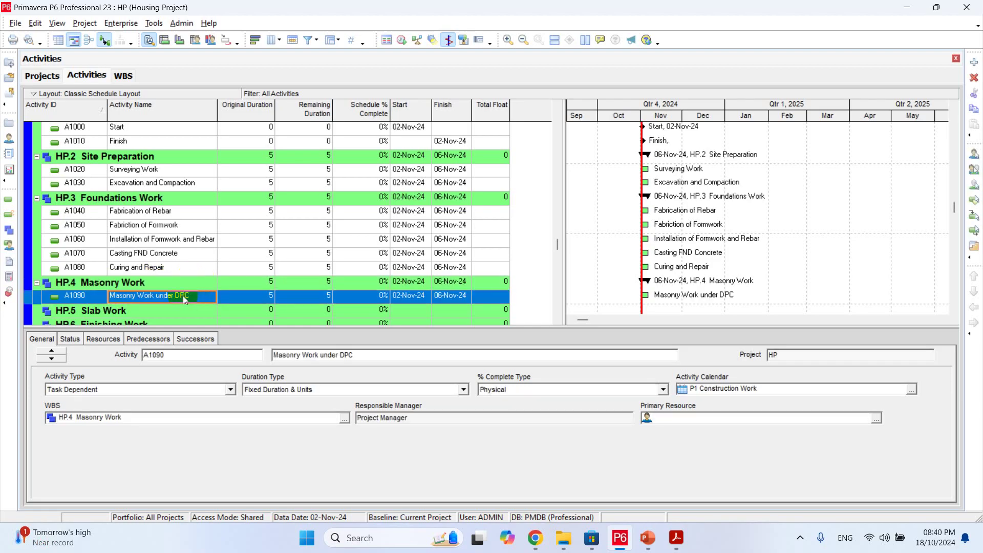
# - Add a second activity under HP.4 Masonry Work and name it Masonry work Above DPC
pyautogui.click(162, 286)
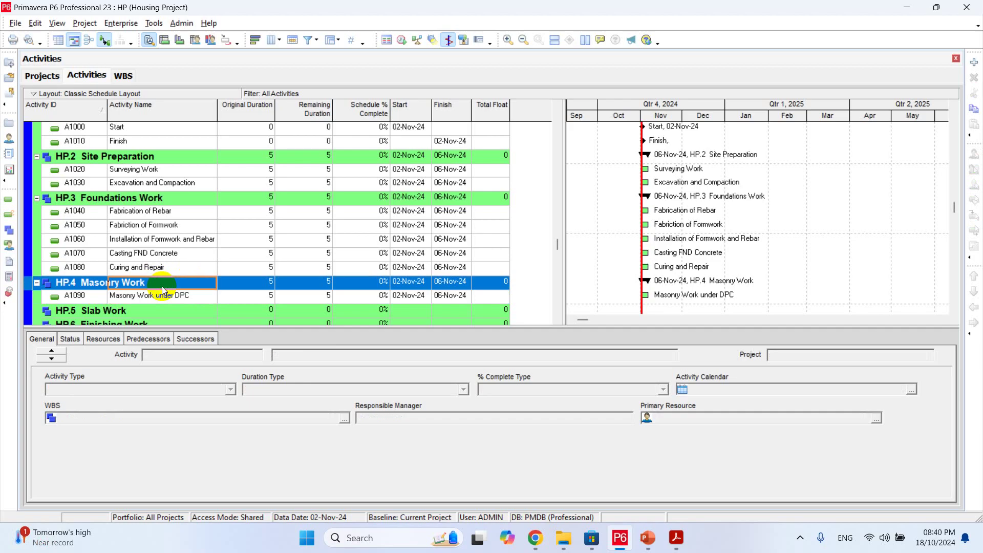
pyautogui.press('Insert')
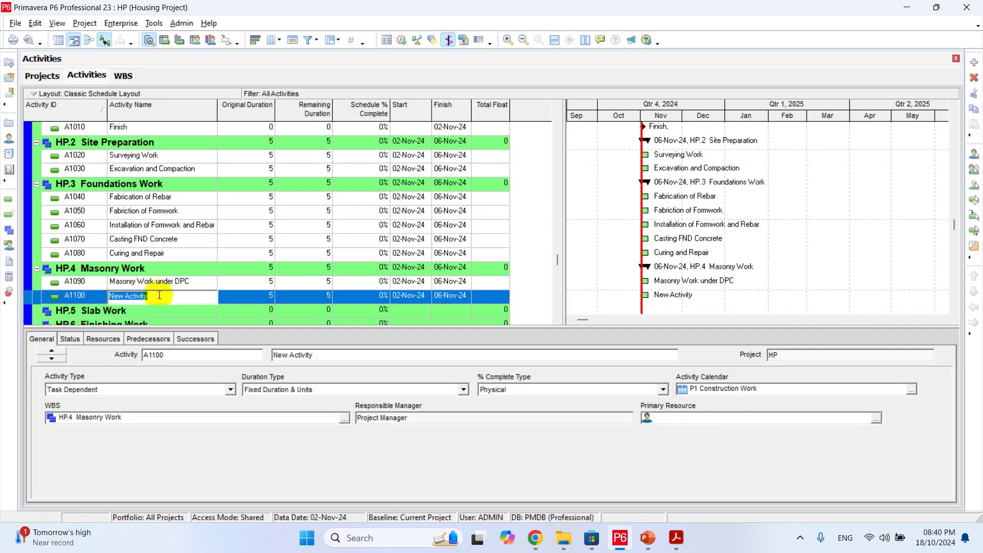
pyautogui.write('Masonry work Above')
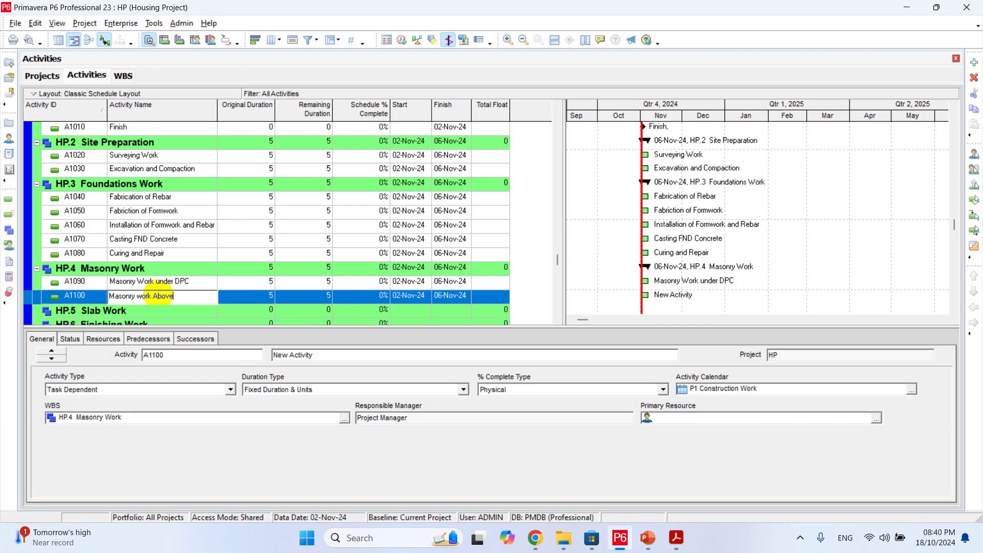
pyautogui.write(' DPC')
pyautogui.click(168, 269)
# - Add a first activity under the HP.5 Slab Work WBS element and name it Scaffolding
pyautogui.scroll(-1, 190, 302)
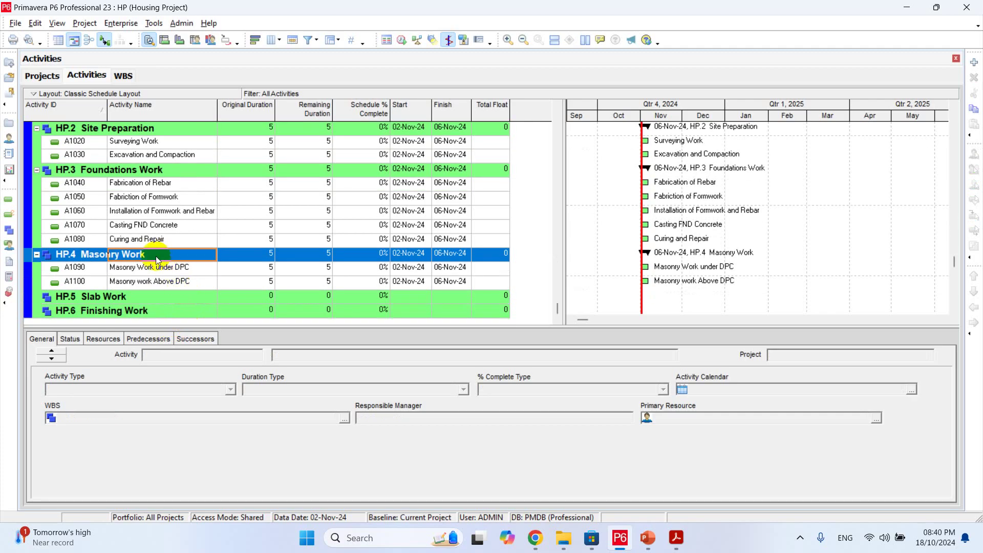
pyautogui.click(122, 298)
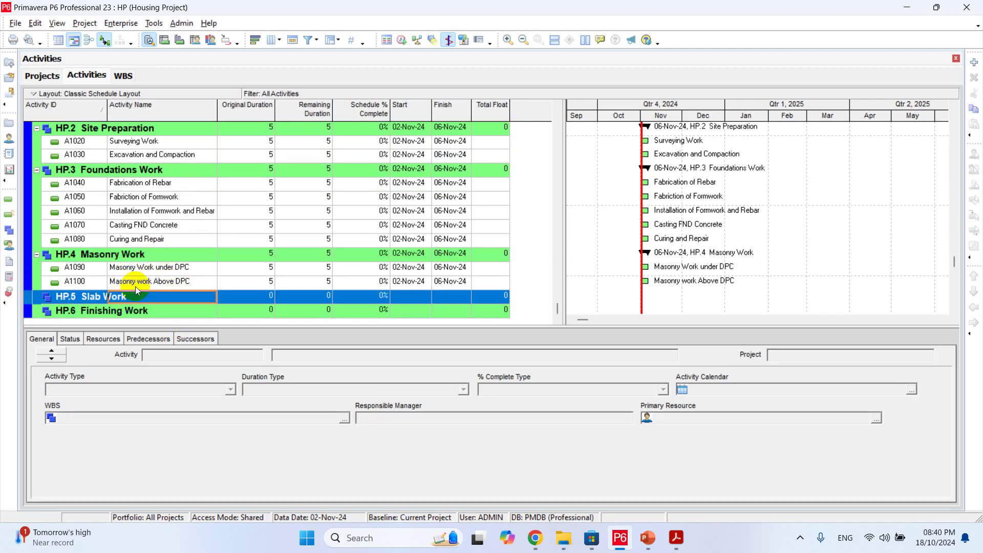
pyautogui.press('Insert')
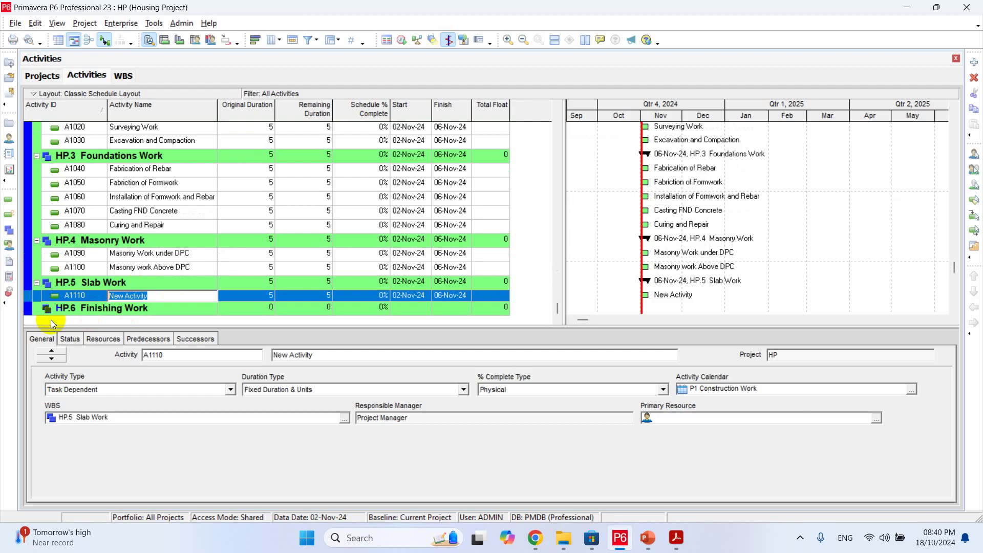
pyautogui.write('Scaffolding')
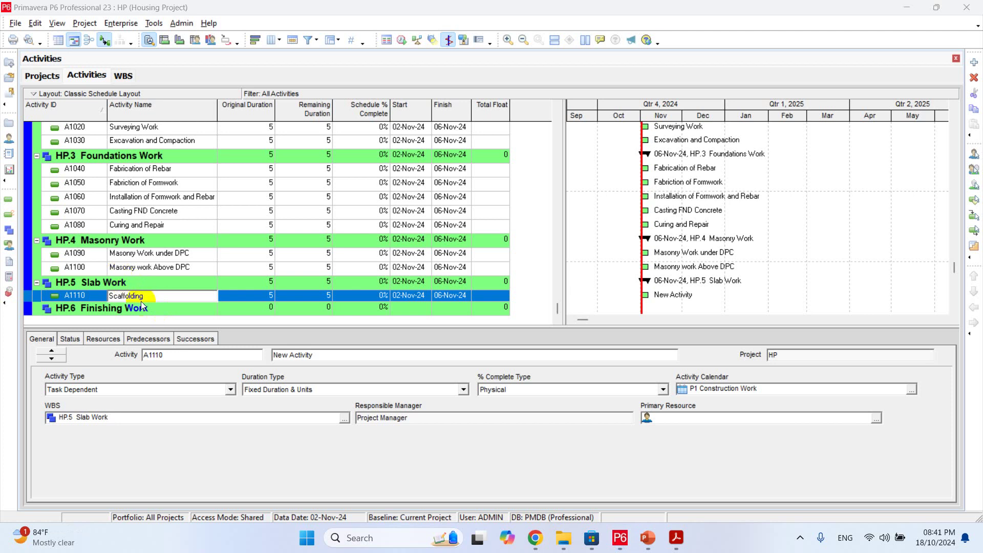
pyautogui.press('Return')
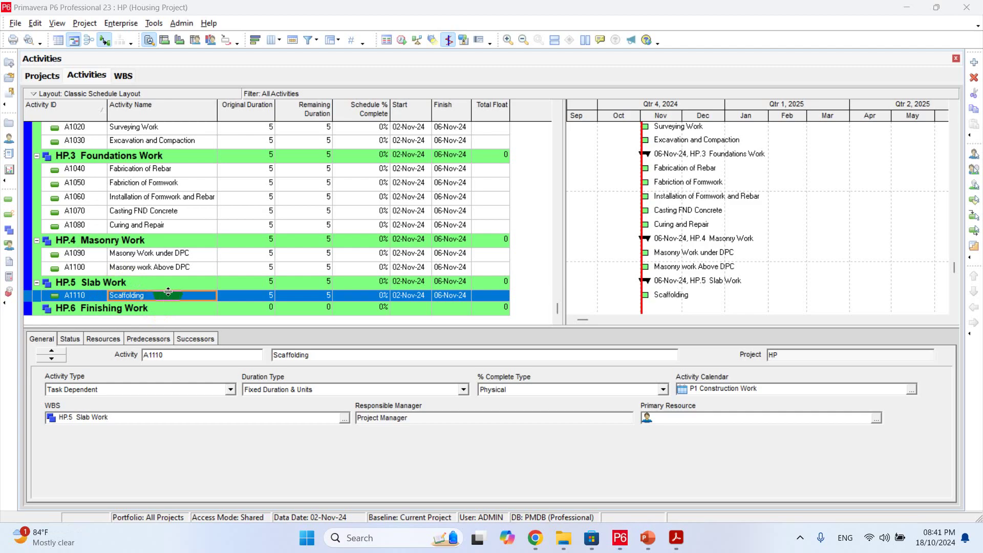
# - Add a second activity under HP.5 Slab Work and name it Formwork Fabrication and Installation
pyautogui.click(161, 285)
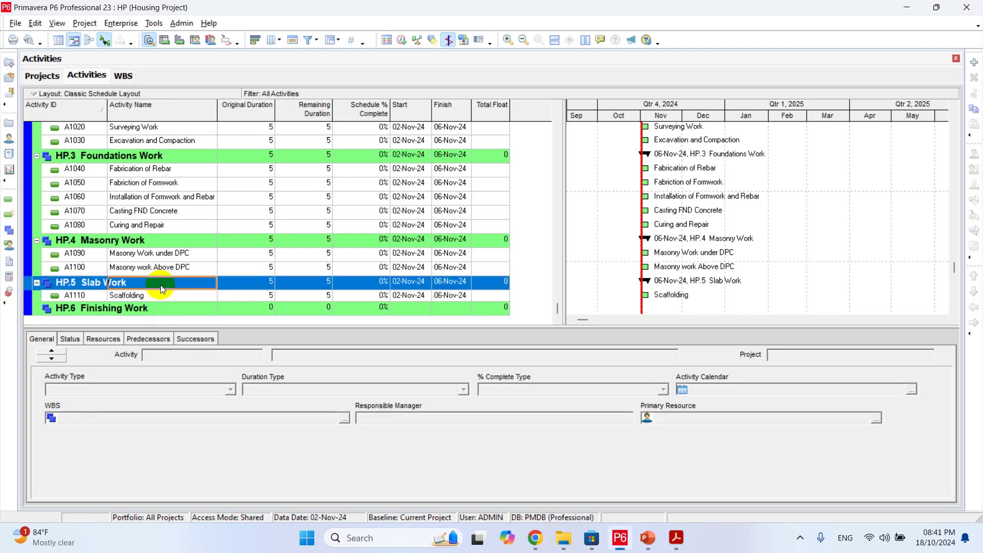
pyautogui.press('Insert')
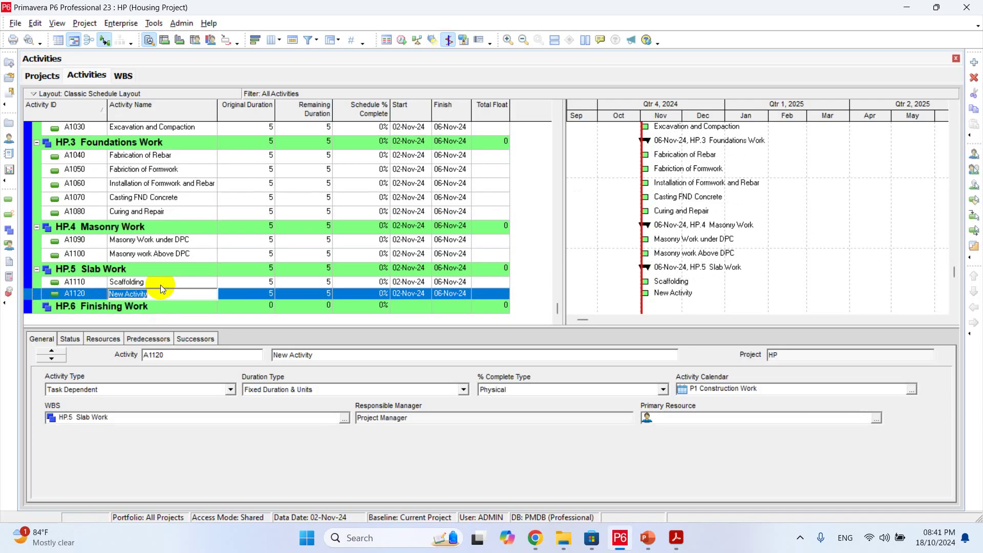
pyautogui.write('For')
pyautogui.write('m')
pyautogui.write('work')
pyautogui.write(' Fabricat')
pyautogui.write('ion and Ins')
pyautogui.write('tallation')
pyautogui.click(207, 284)
pyautogui.click(162, 282)
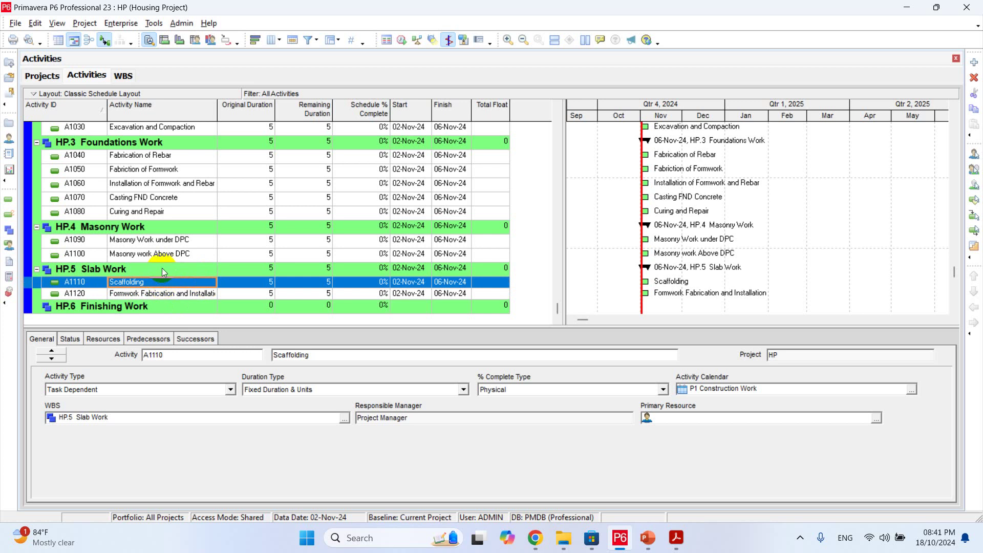
pyautogui.click(164, 272)
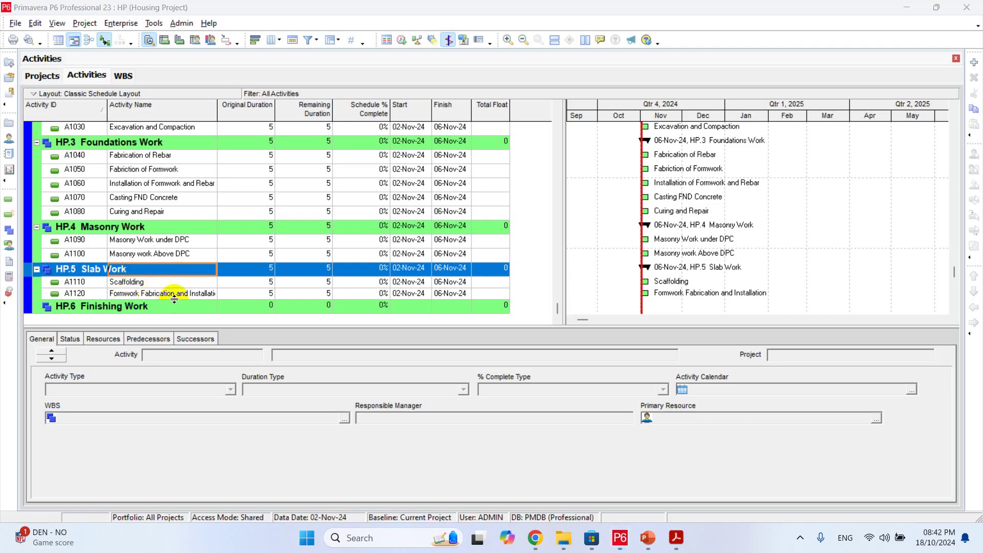
pyautogui.click(187, 295)
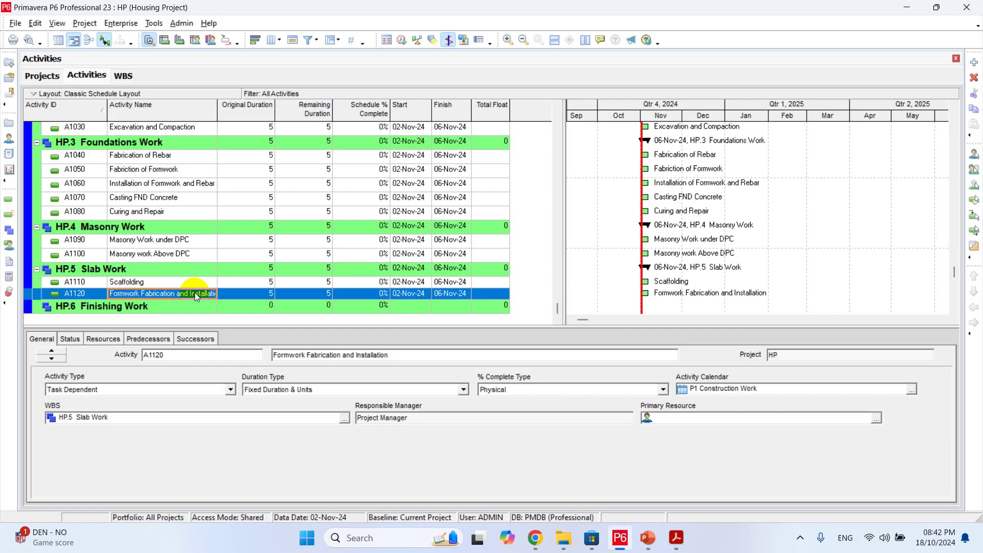
# - Add a third activity under HP.5 Slab Work and name it Fabrication and Installation of Rebar
pyautogui.click(163, 271)
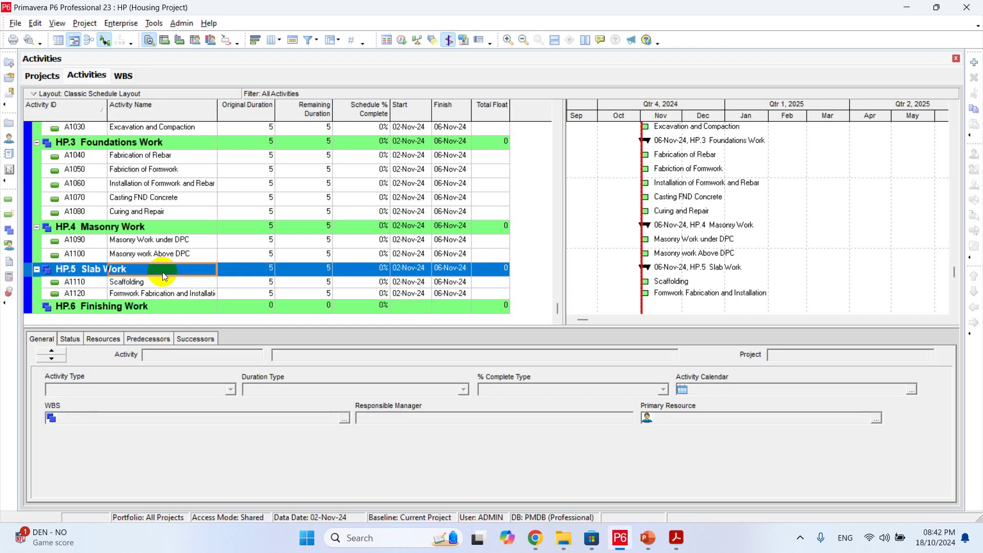
pyautogui.press('Insert')
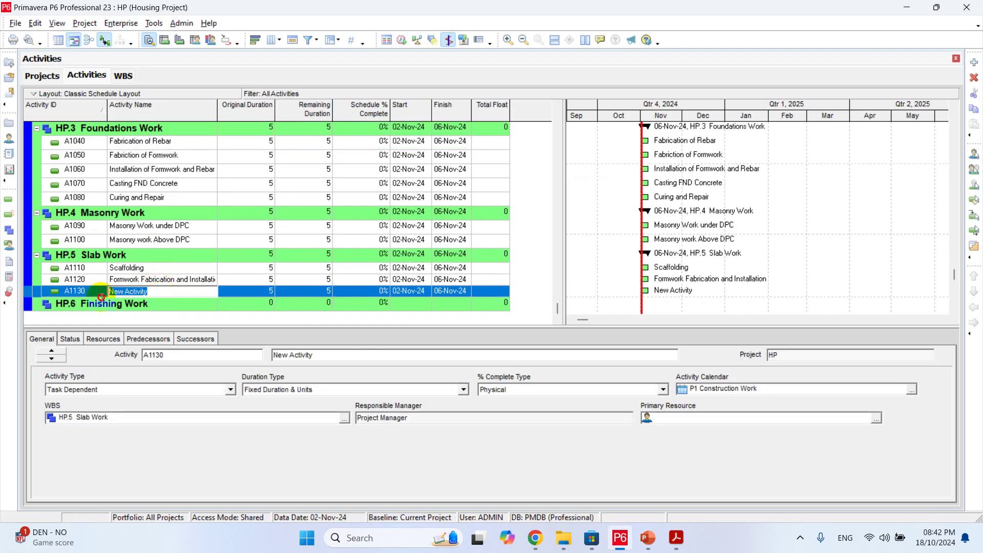
pyautogui.write('Fab')
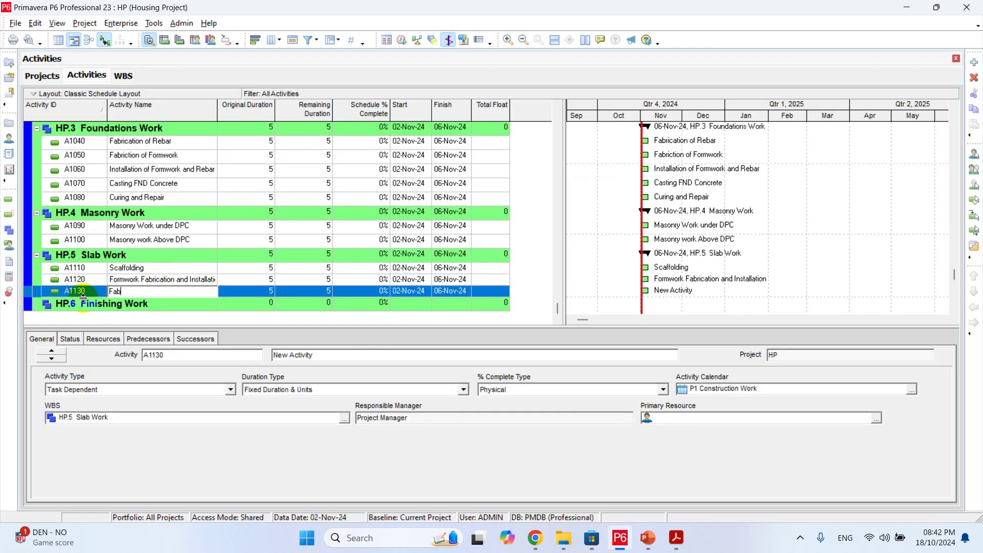
pyautogui.write('rication and Installation of Rebar')
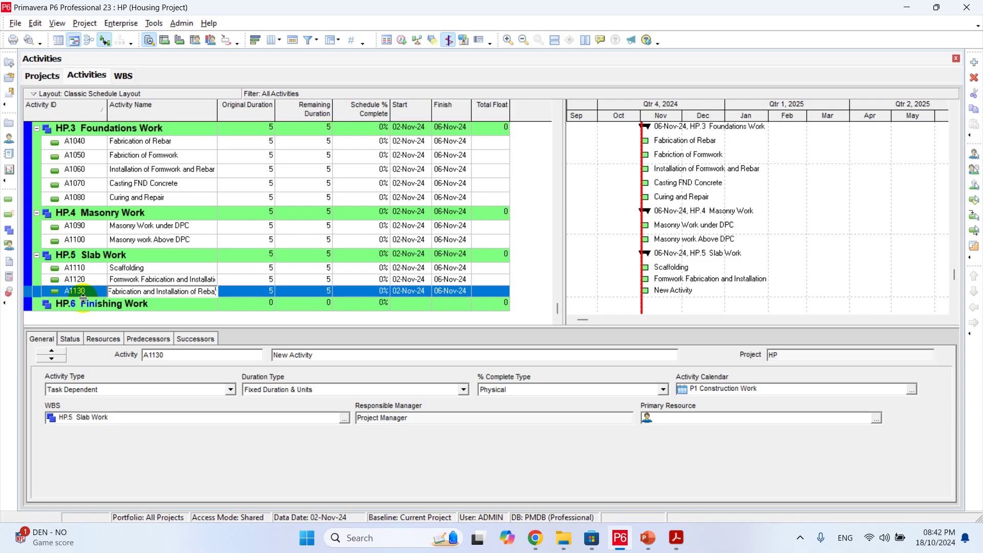
pyautogui.click(156, 280)
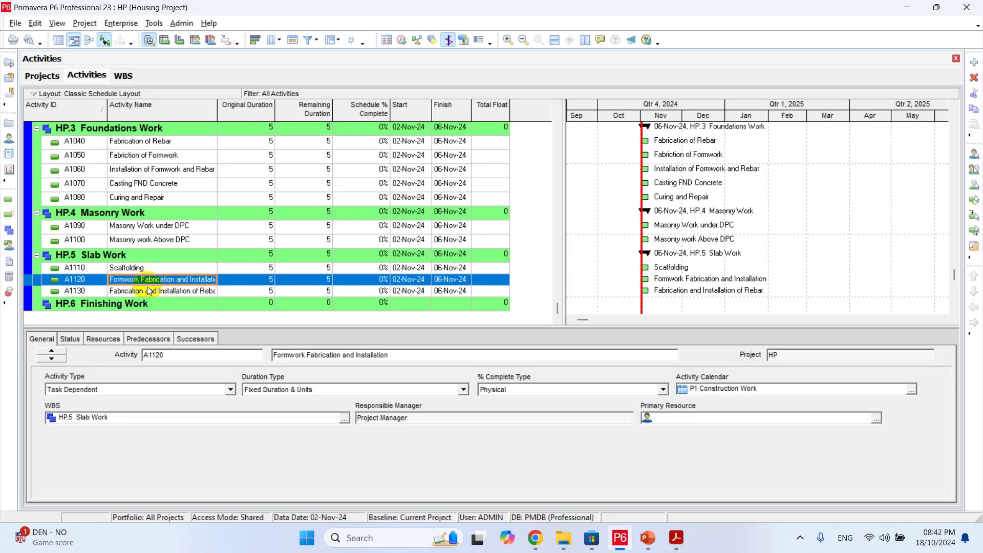
pyautogui.click(143, 289)
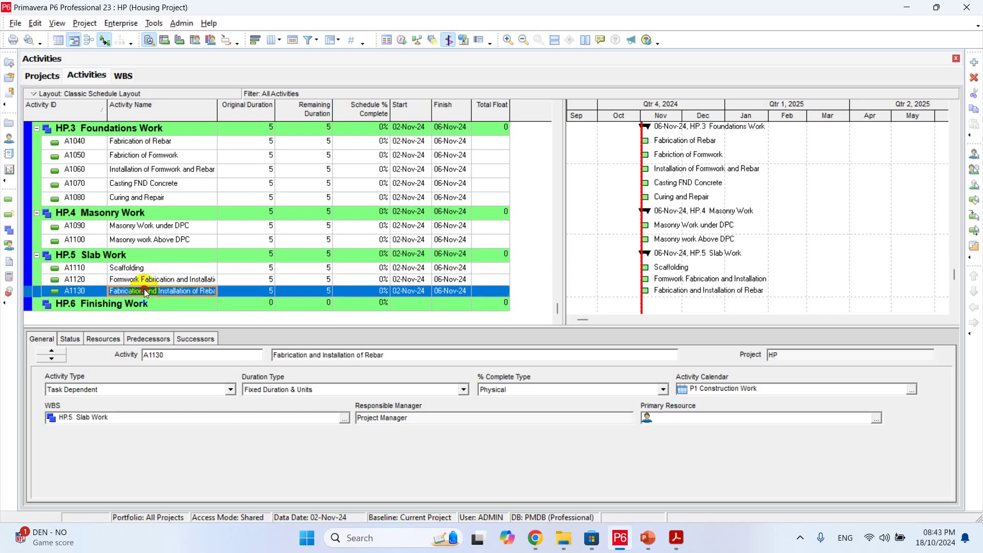
pyautogui.click(144, 257)
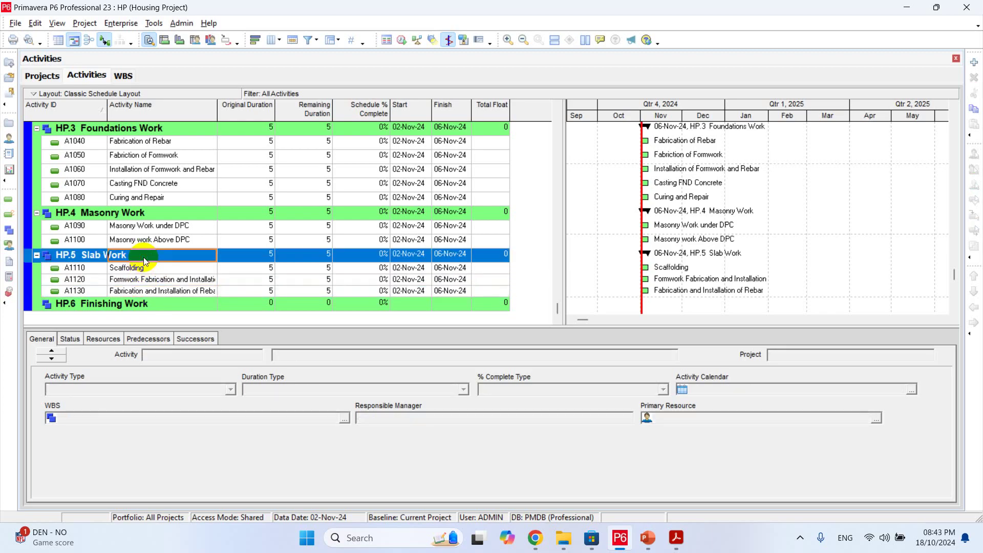
pyautogui.click(142, 292)
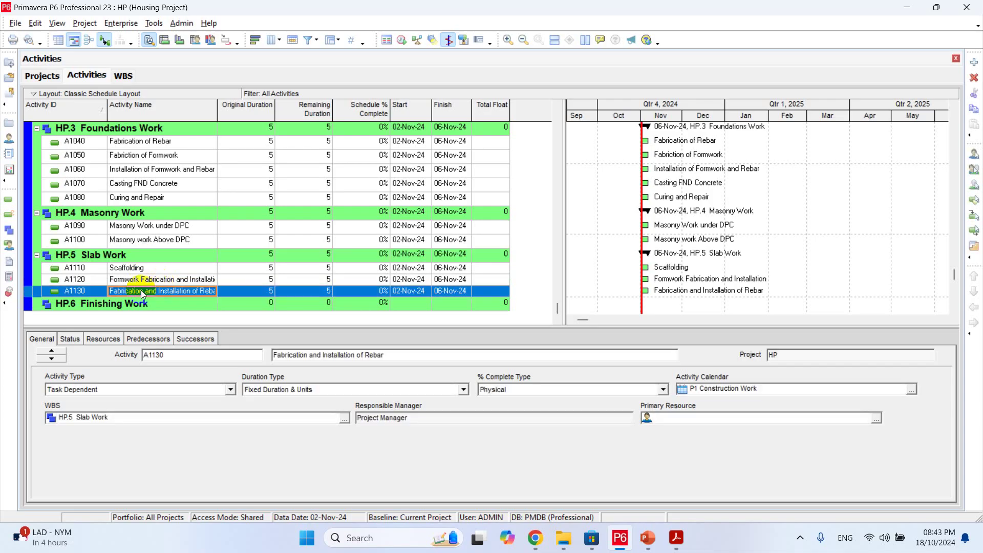
# - Add a fourth activity under HP.5 Slab Work and name it Installation of Electrical Conduits
pyautogui.press('Insert')
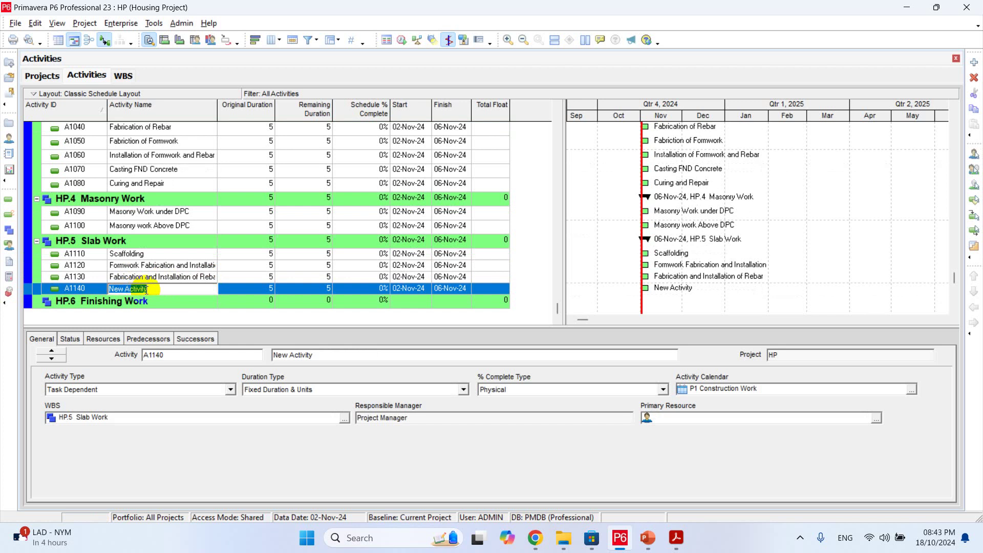
pyautogui.write('Installation of Electrical Conduitsa')
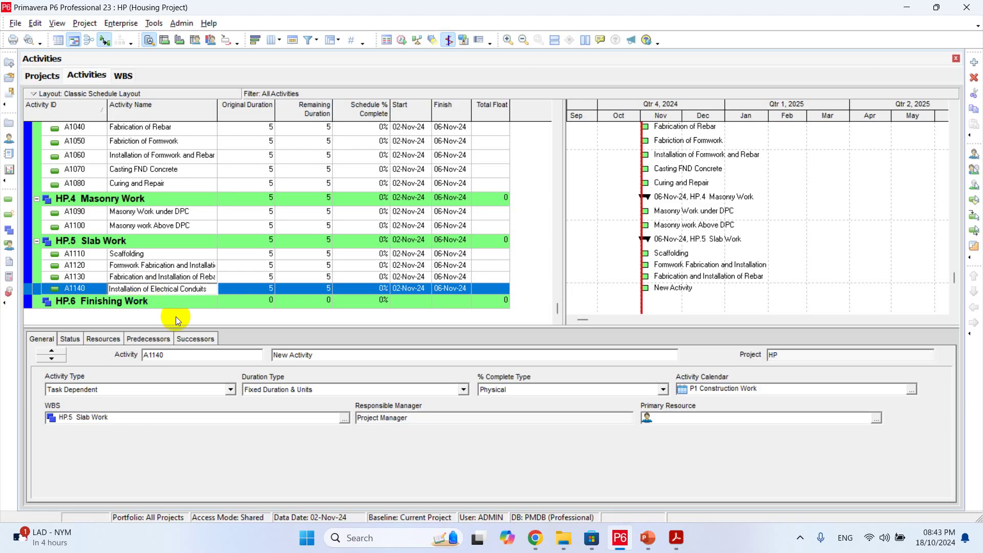
pyautogui.click(196, 280)
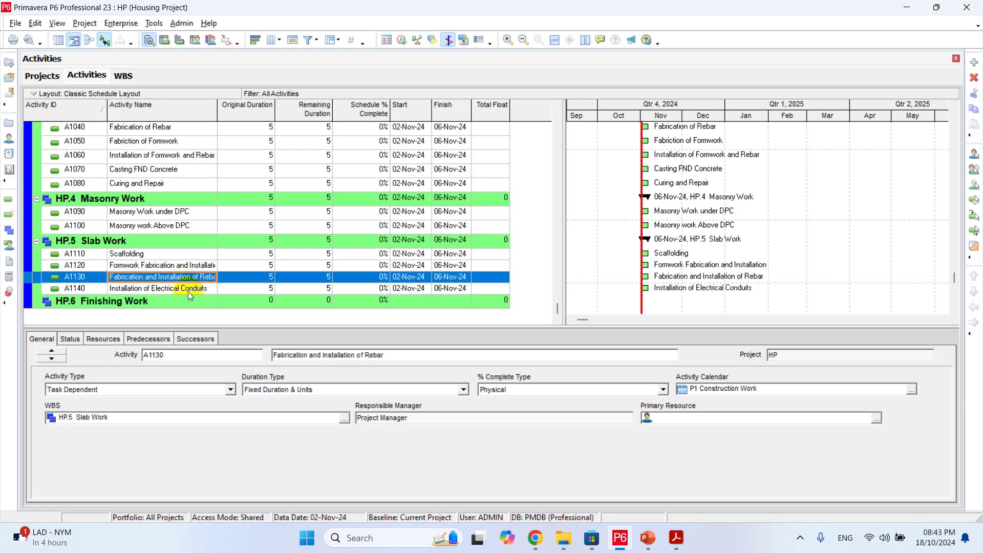
# - Add a fifth activity under HP.5 Slab Work and name it Casting Slab
pyautogui.click(189, 290)
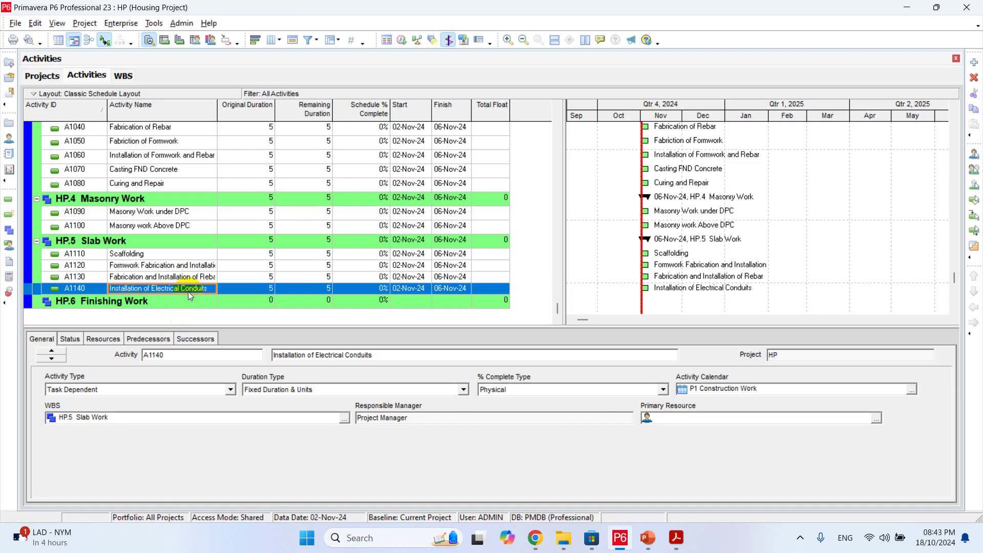
pyautogui.press('Insert')
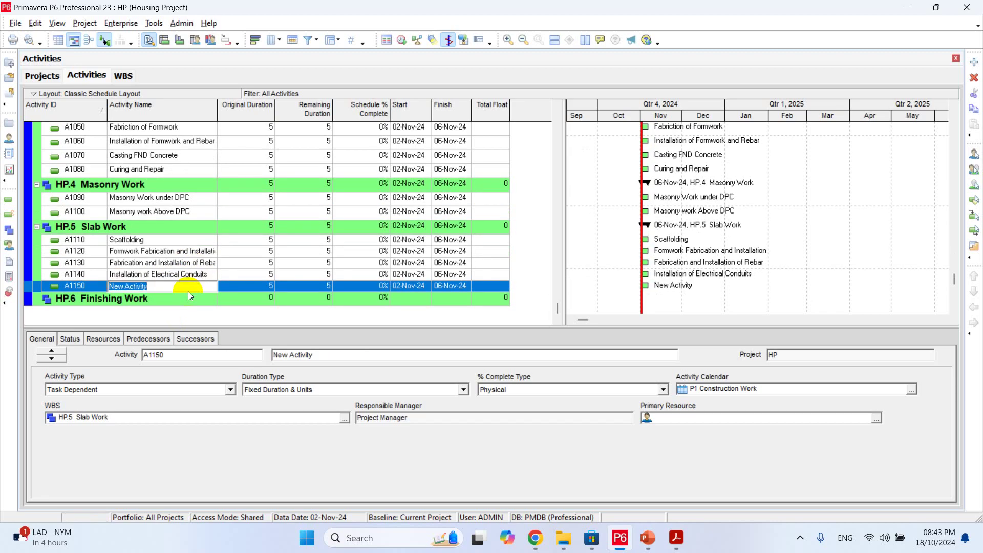
pyautogui.write('Casting Slab')
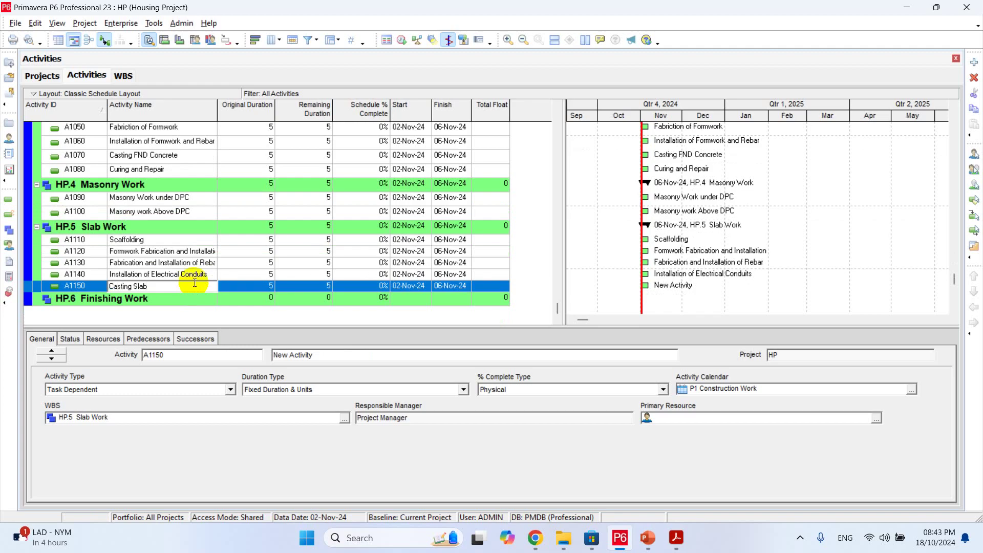
pyautogui.click(186, 274)
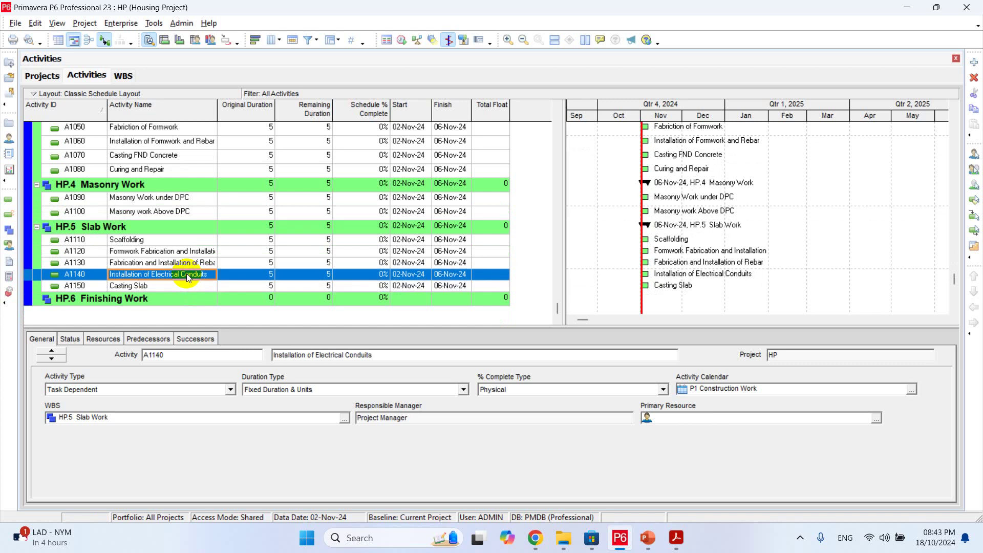
# - Add a sixth activity under HP.5 Slab Work and name it Curing aand Repair
pyautogui.press('Insert')
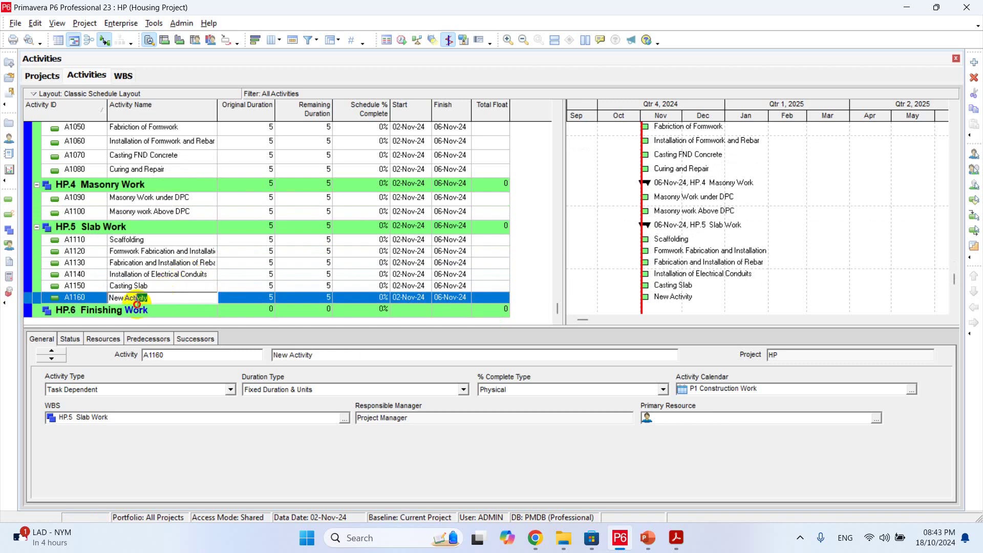
pyautogui.write('Cu')
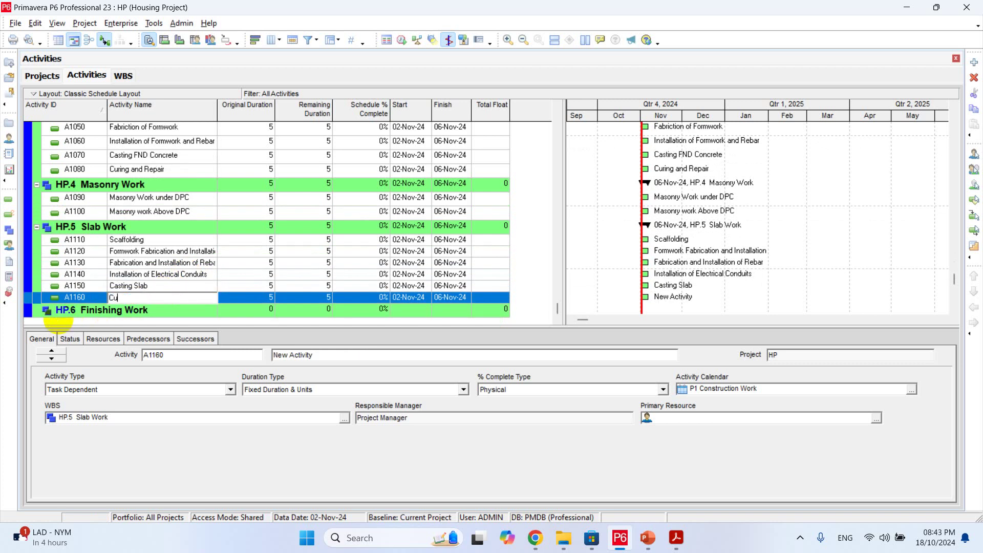
pyautogui.write('ring aand Repair')
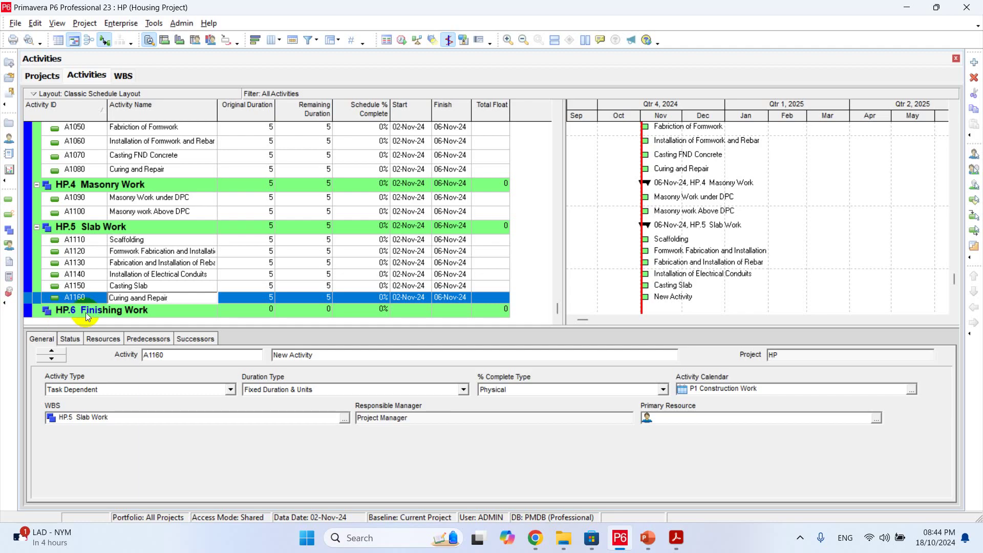
pyautogui.click(148, 287)
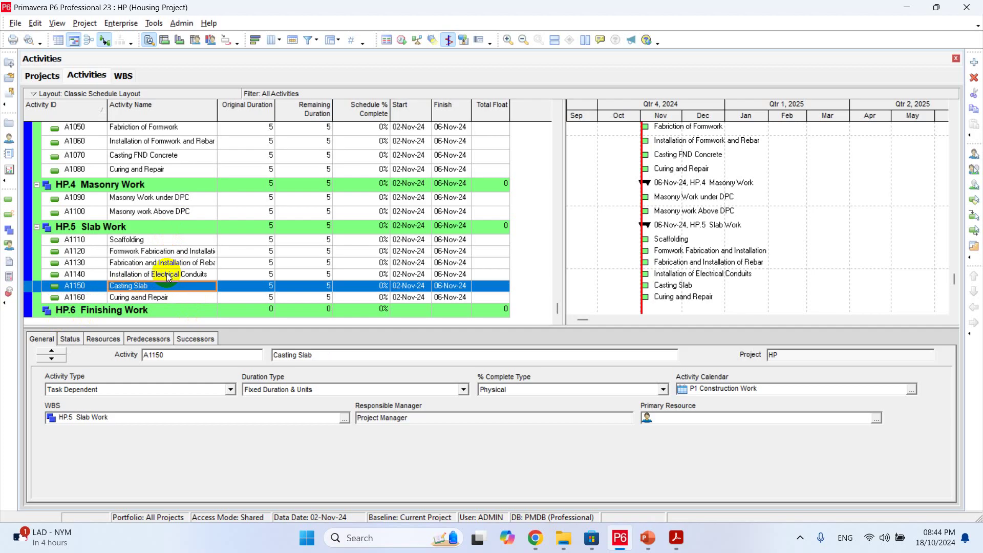
pyautogui.click(160, 296)
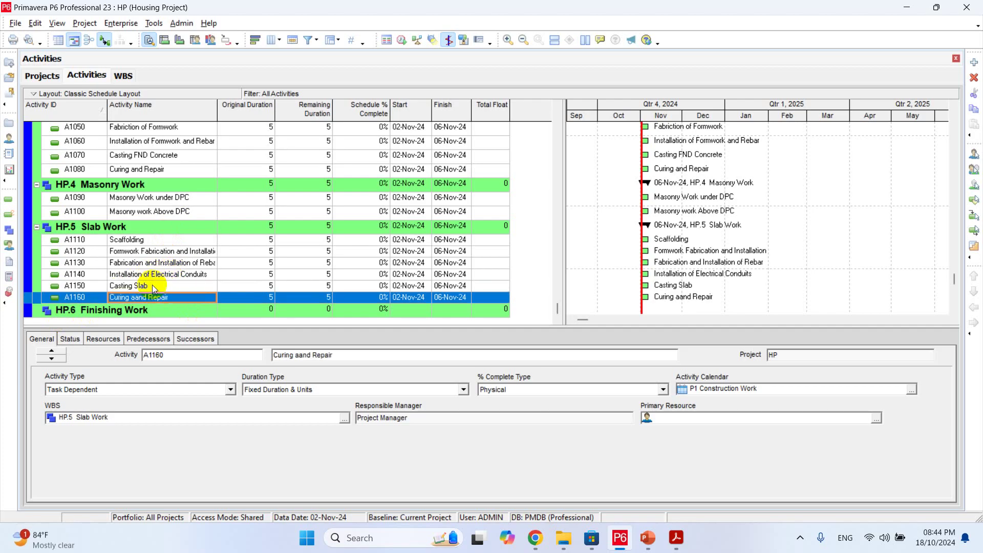
pyautogui.click(143, 309)
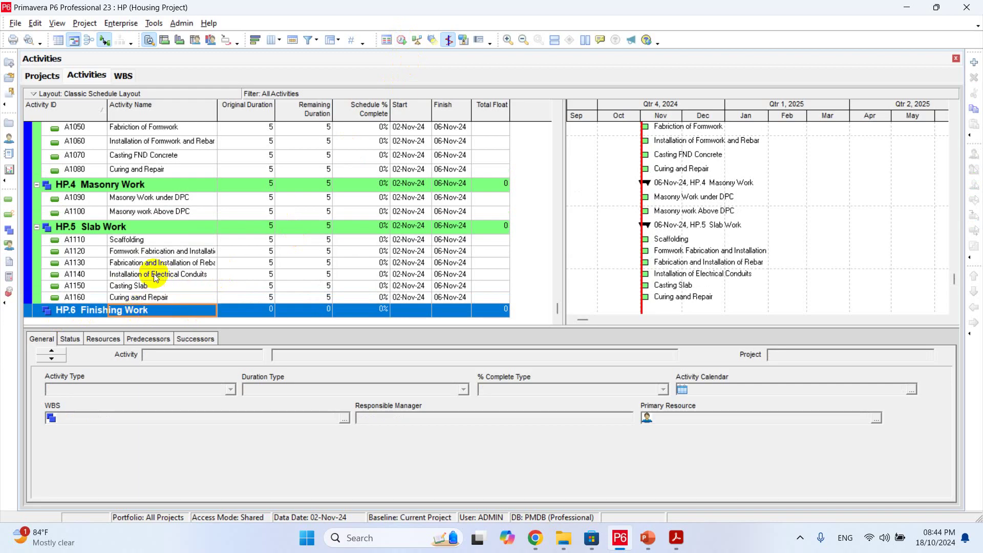
pyautogui.rightClick(170, 311)
pyautogui.click(247, 91)
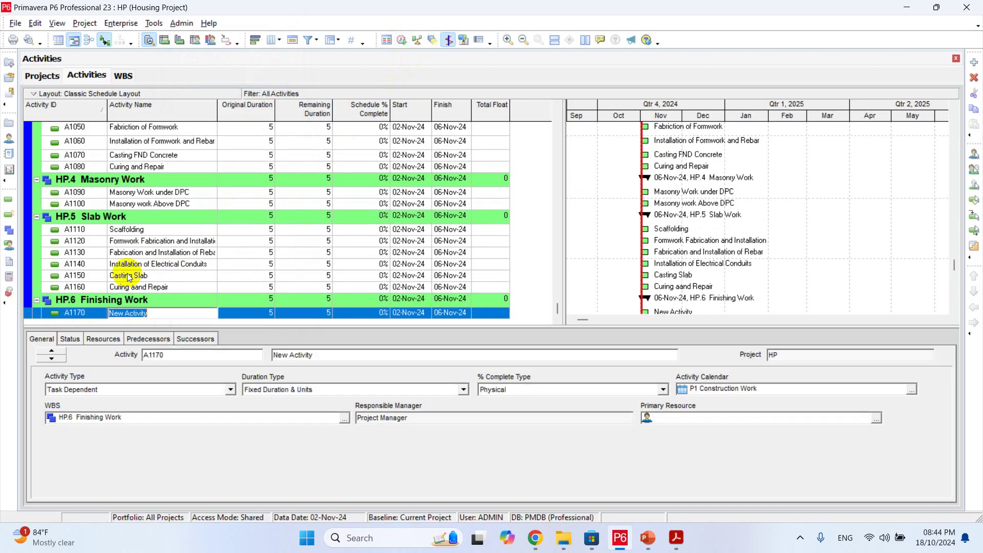
pyautogui.moveTo(159, 313); pyautogui.dragTo(80, 315)
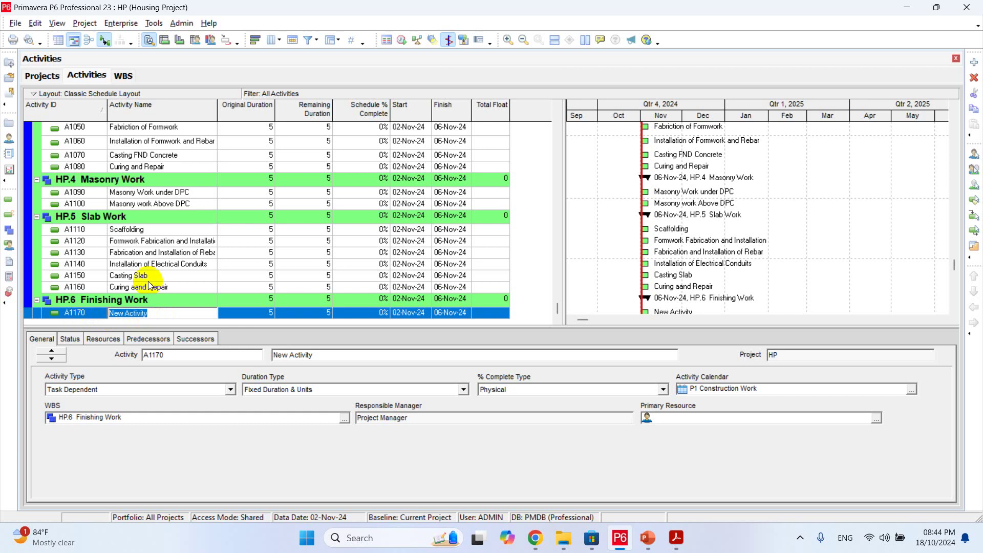
pyautogui.rightClick(90, 314)
pyautogui.click(152, 106)
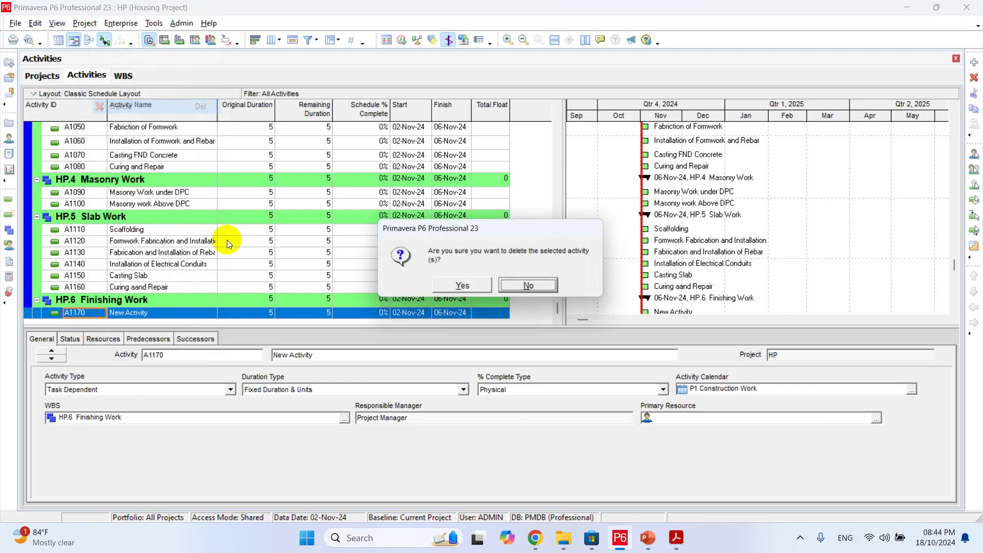
pyautogui.click(454, 285)
# - Add a seventh activity under HP.5 Slab Work and name it Deshattering
pyautogui.click(173, 273)
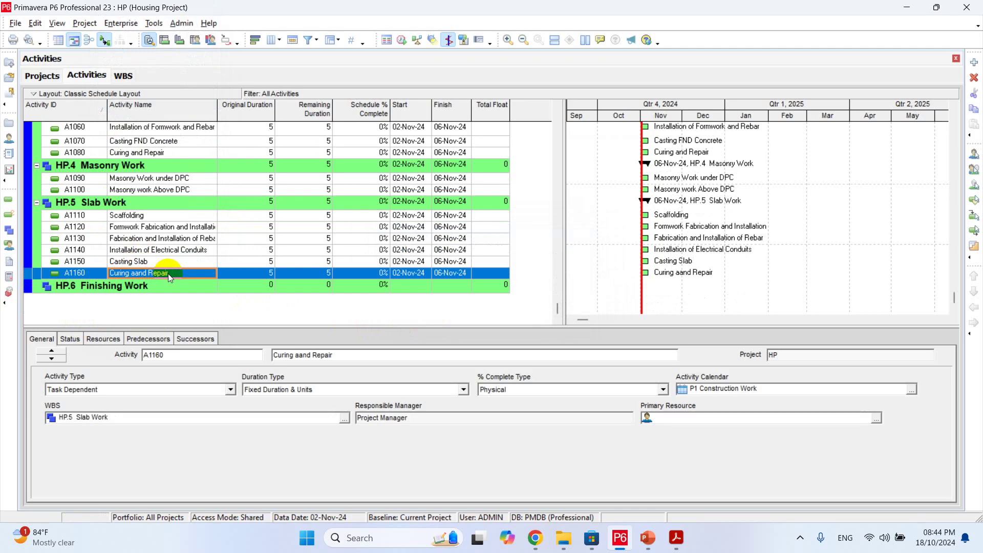
pyautogui.press('Insert')
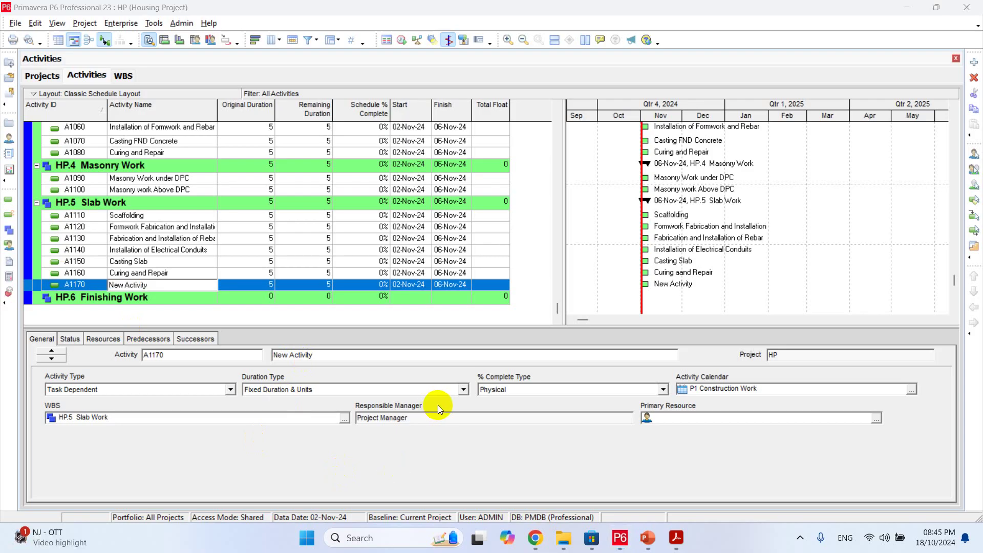
pyautogui.click(159, 287)
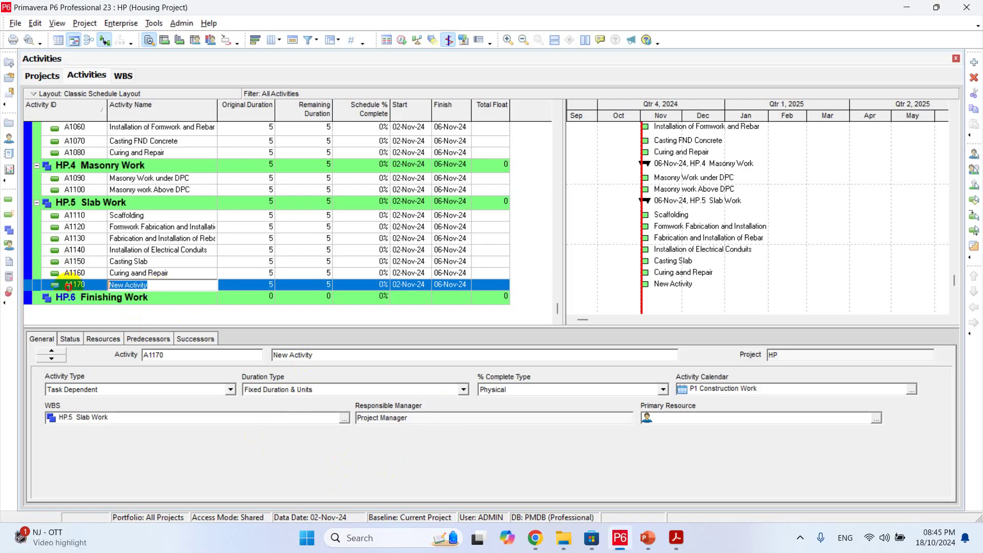
pyautogui.write('Deshater')
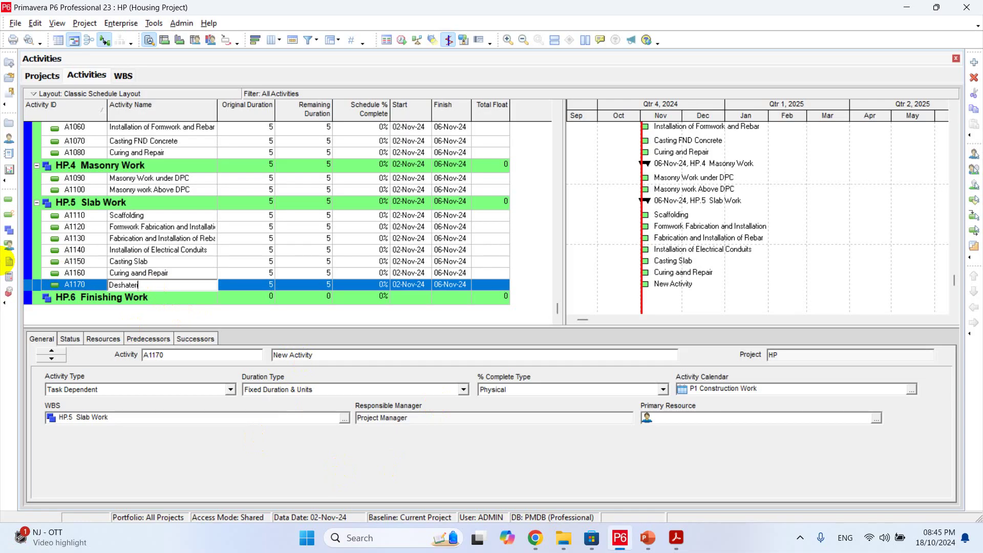
pyautogui.write('ing')
pyautogui.write('s')
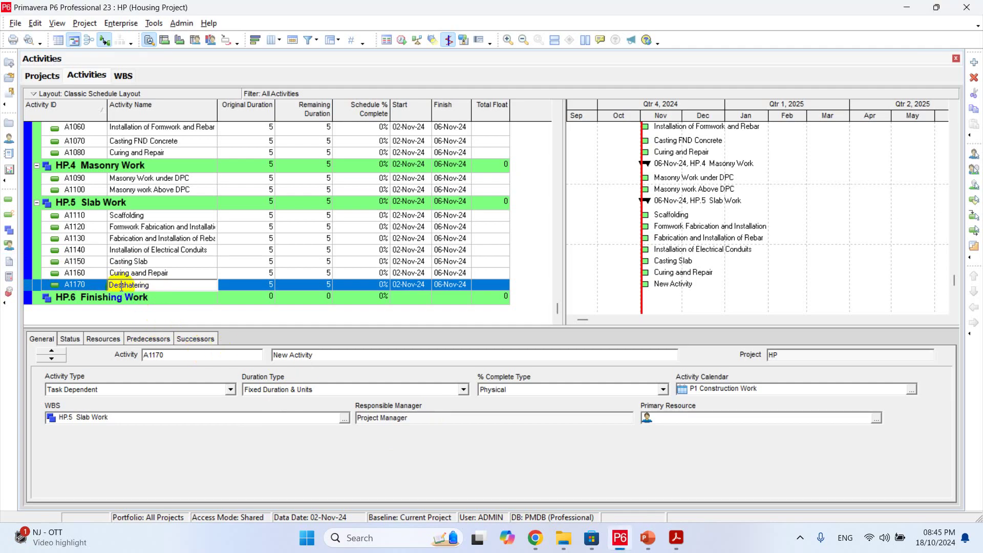
pyautogui.press('BackSpace')
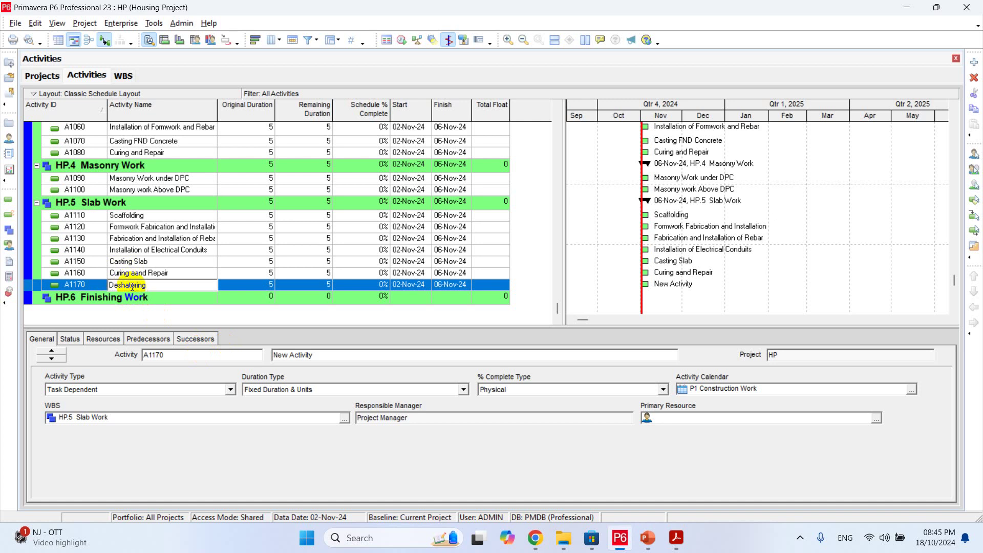
pyautogui.click(132, 287)
pyautogui.write('t')
pyautogui.click(158, 285)
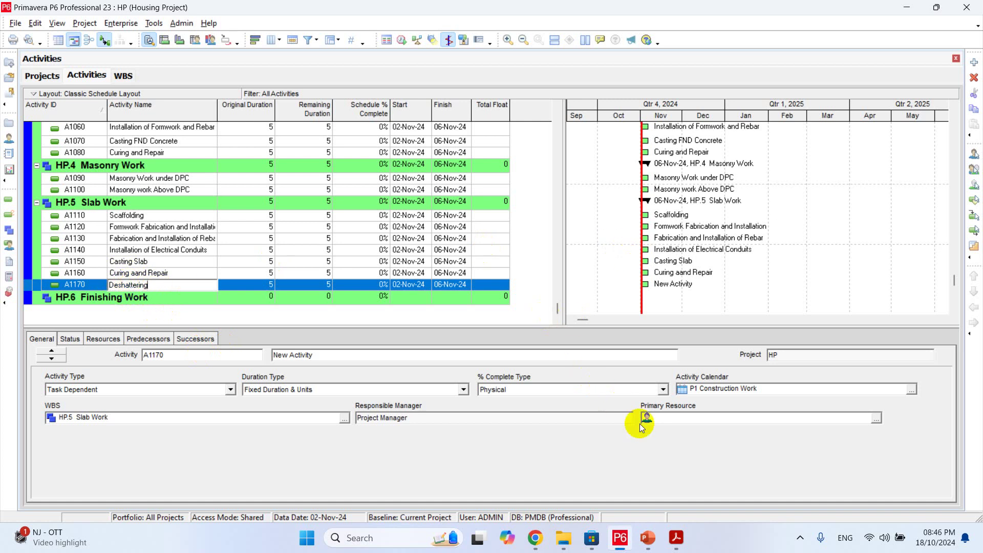
pyautogui.click(184, 273)
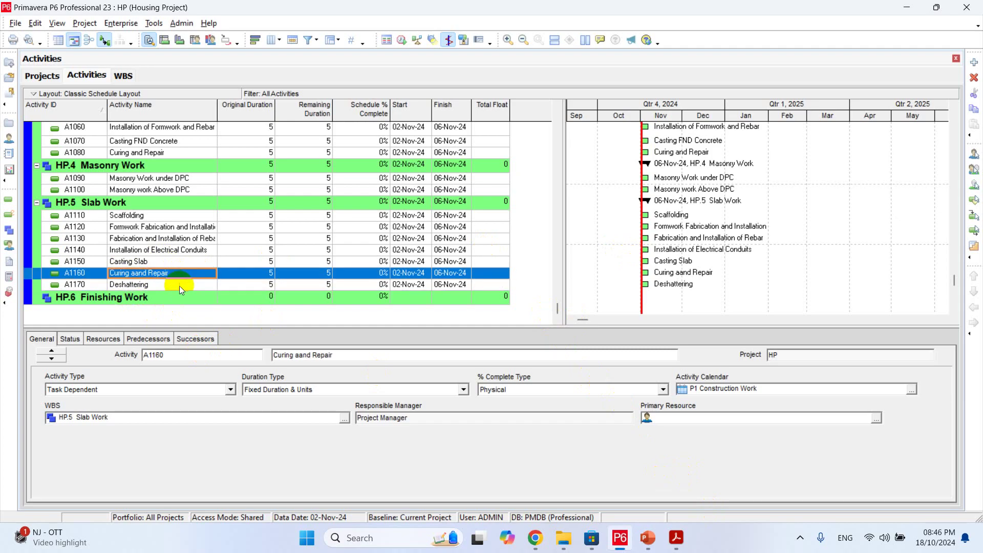
# - Add an eighth activity under HP.5 Slab Work and name it Removal of Scaffolding, reusing the name of the Scaffolding activity
pyautogui.click(179, 284)
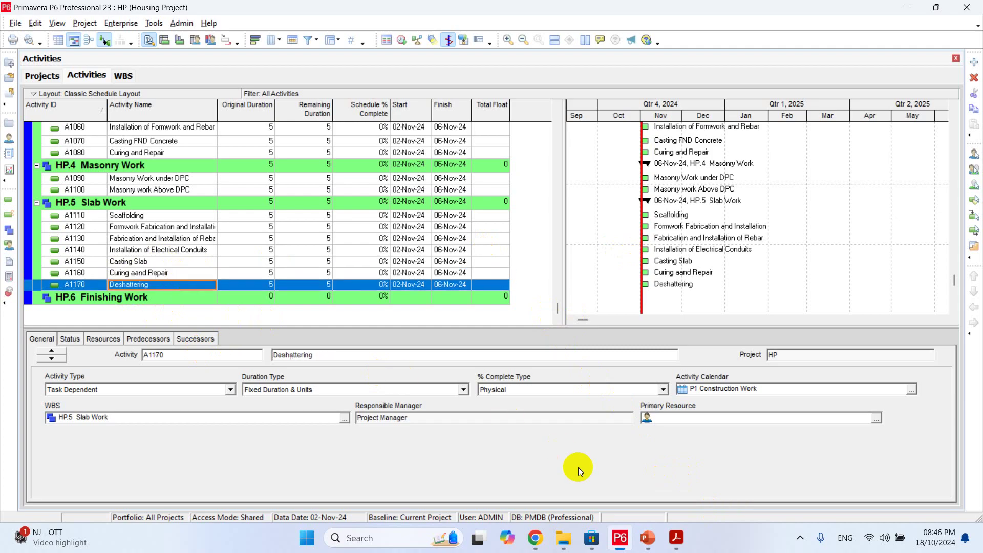
pyautogui.press('Insert')
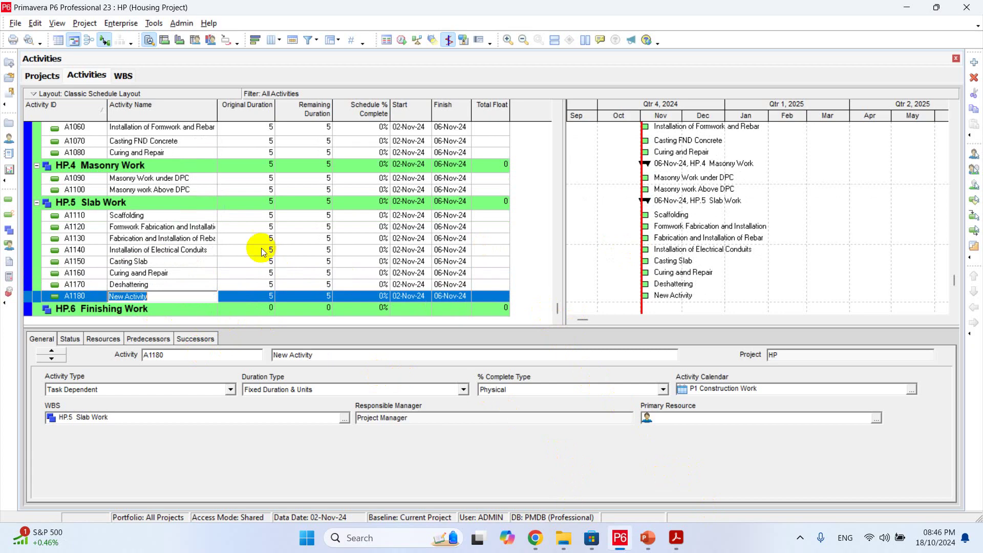
pyautogui.click(159, 218)
pyautogui.click(158, 218)
pyautogui.hotkey('ctrl', 'c')
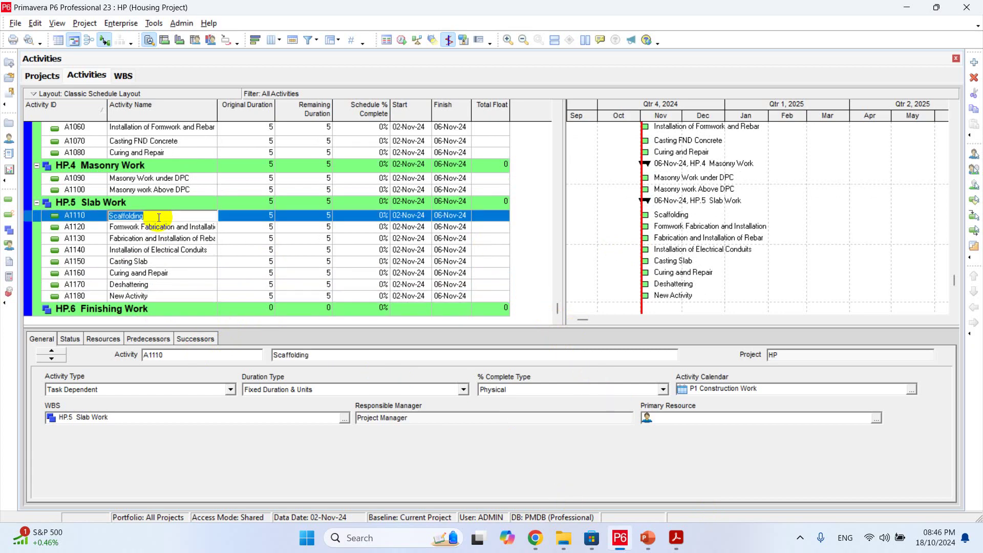
pyautogui.click(155, 297)
pyautogui.click(156, 297)
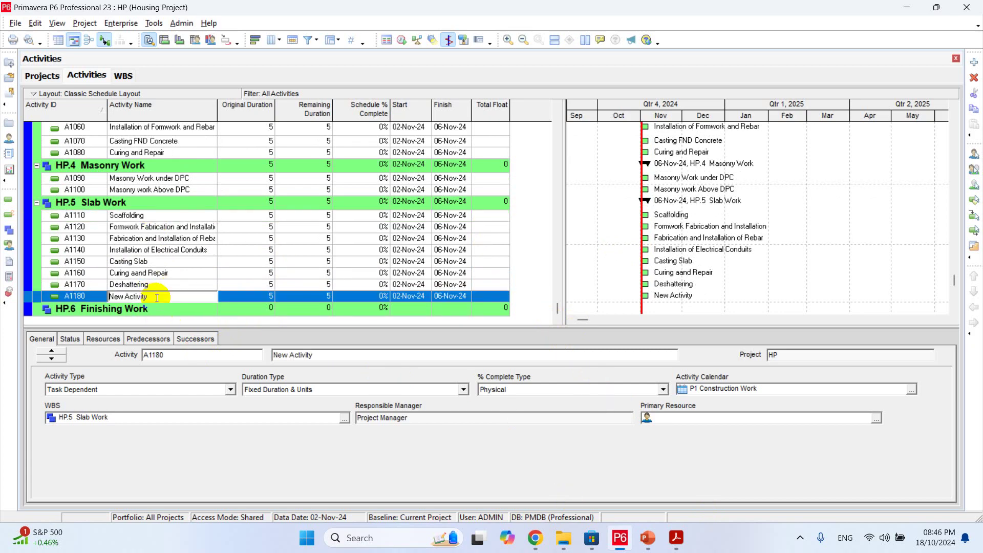
pyautogui.hotkey('ctrl', 'a')
pyautogui.hotkey('ctrl', 'v')
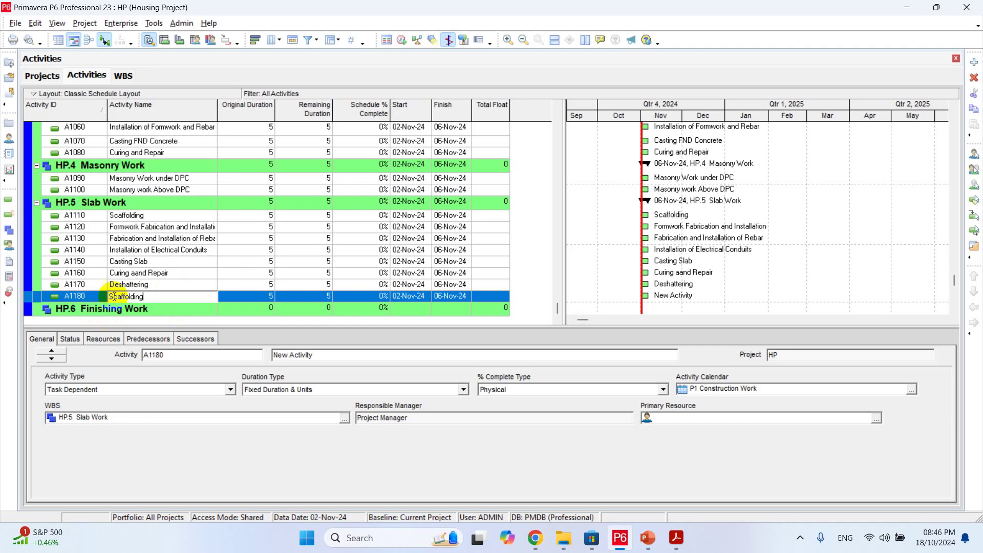
pyautogui.click(110, 296)
pyautogui.write('Removal ')
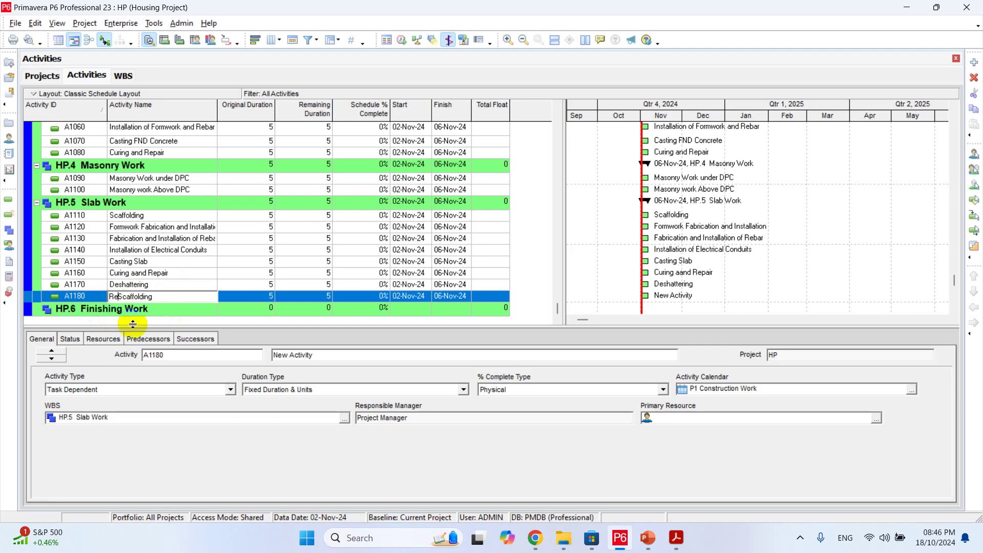
pyautogui.write('of')
pyautogui.click(165, 285)
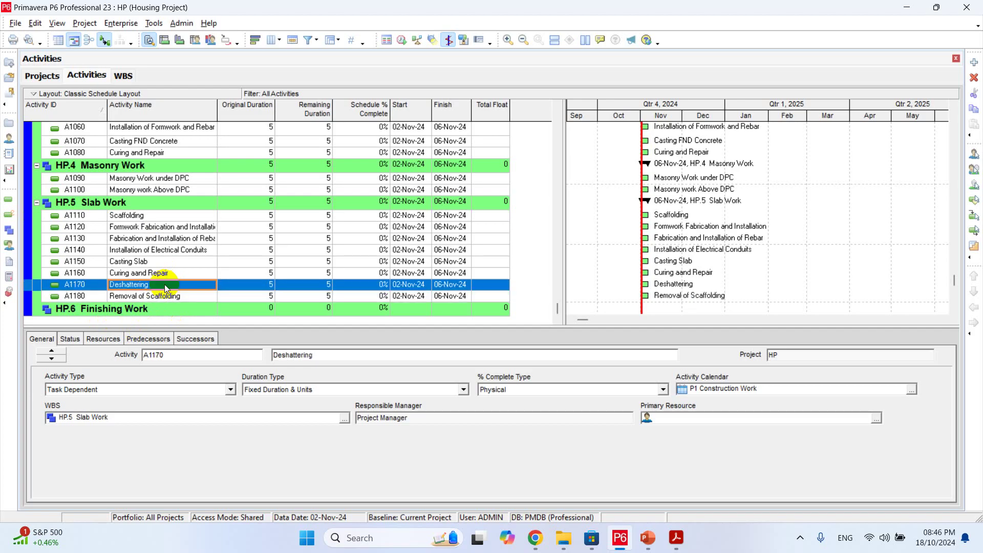
# - Add a first activity under HP.6 Finishing Work and name it Plastering
pyautogui.click(156, 311)
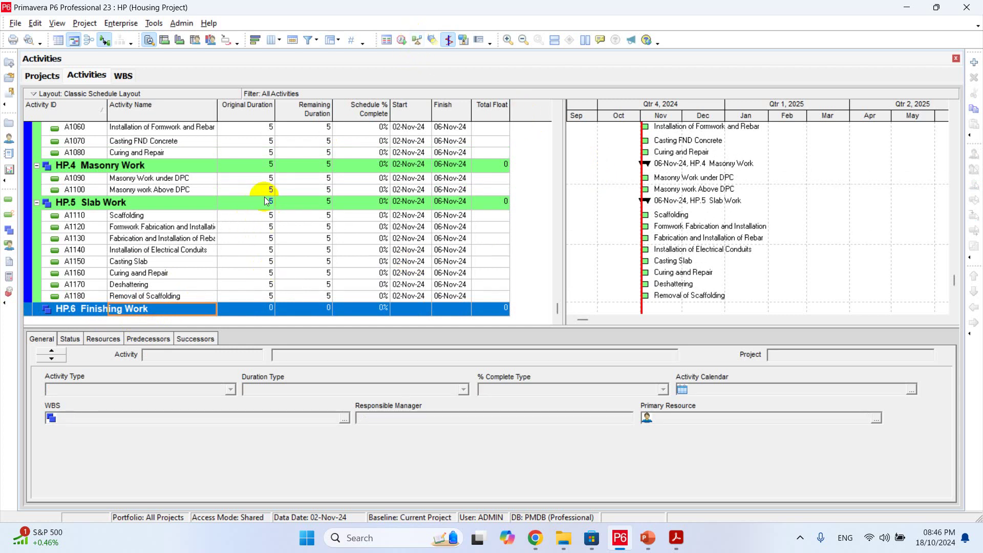
pyautogui.scroll(2, 256, 174)
pyautogui.scroll(2, 257, 154)
pyautogui.scroll(-4, 280, 197)
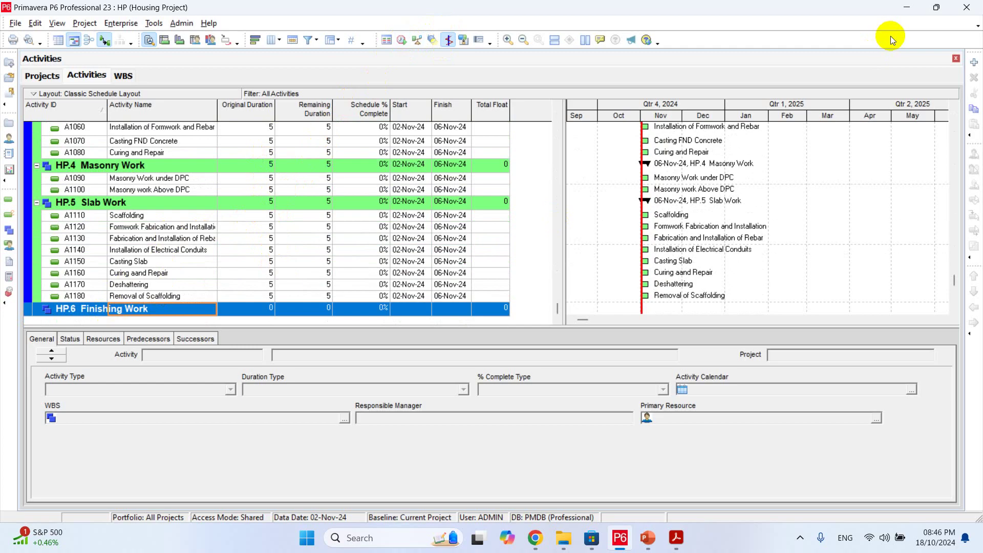
pyautogui.click(974, 62)
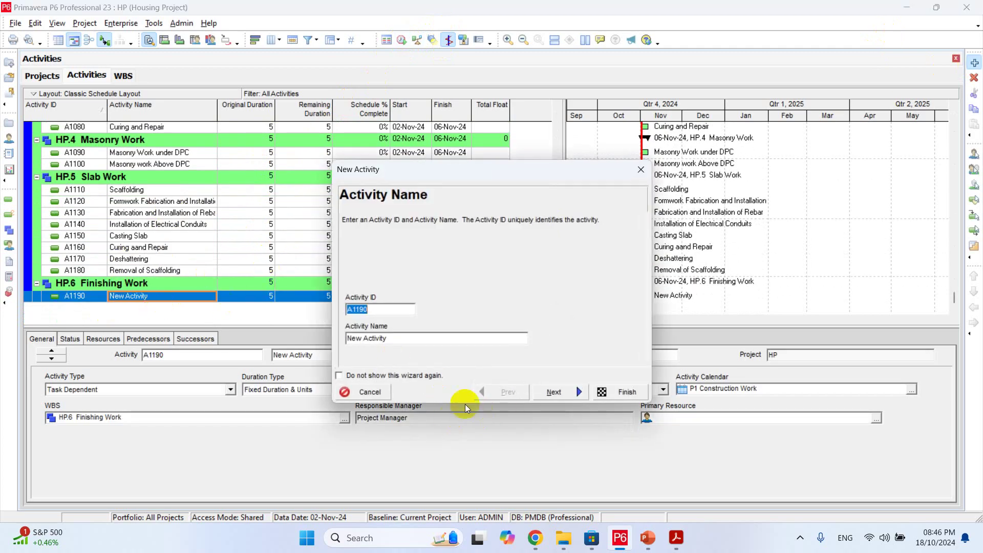
pyautogui.click(607, 388)
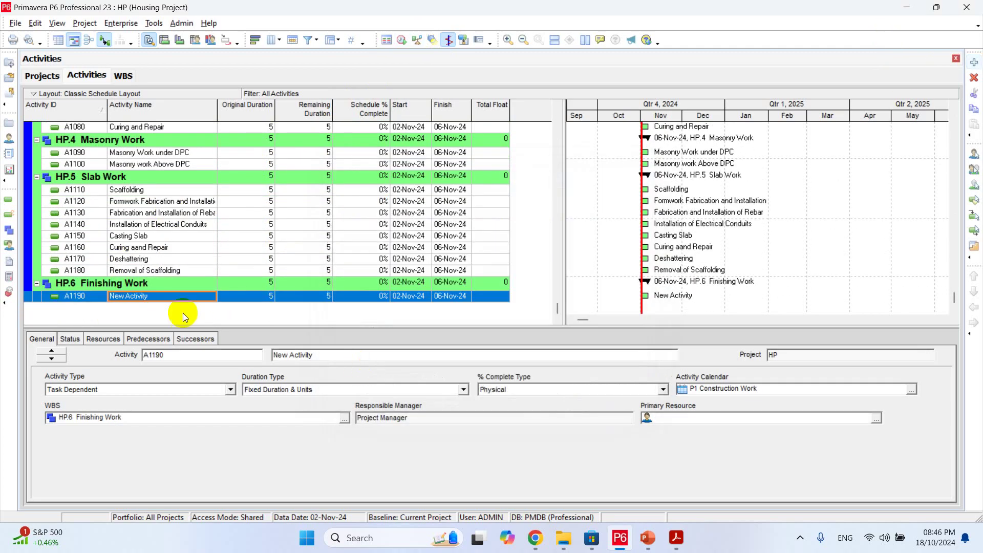
pyautogui.click(157, 295)
pyautogui.write('P')
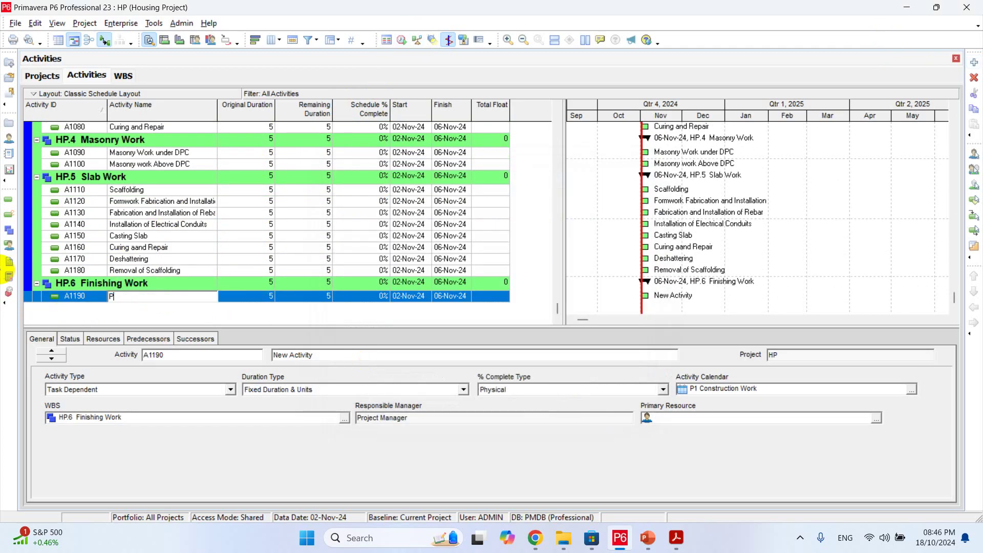
pyautogui.write('lastering')
pyautogui.click(132, 283)
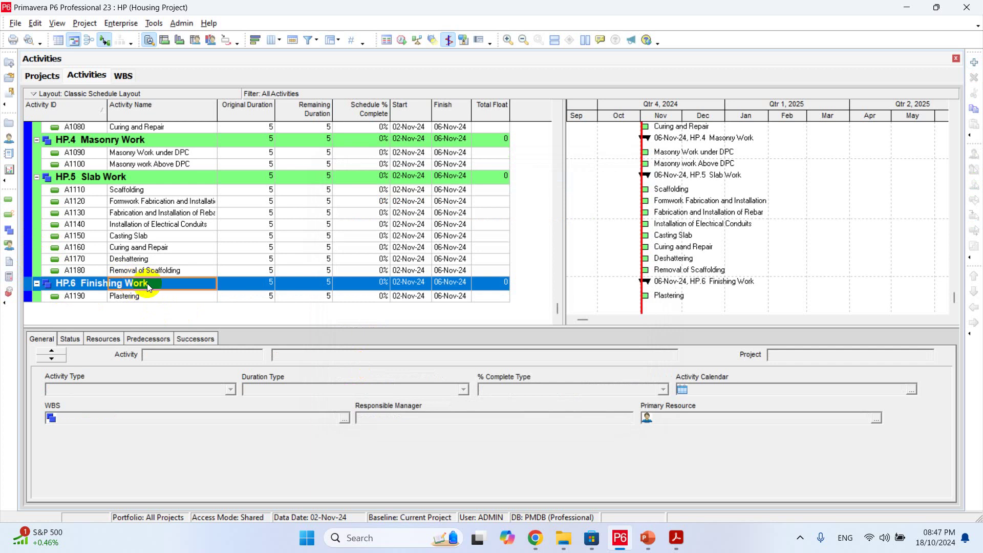
# - Extend the name of the Plastering activity under HP.6 Finishing Work to Cement Plastering
pyautogui.click(128, 297)
pyautogui.moveTo(128, 296); pyautogui.dragTo(102, 300)
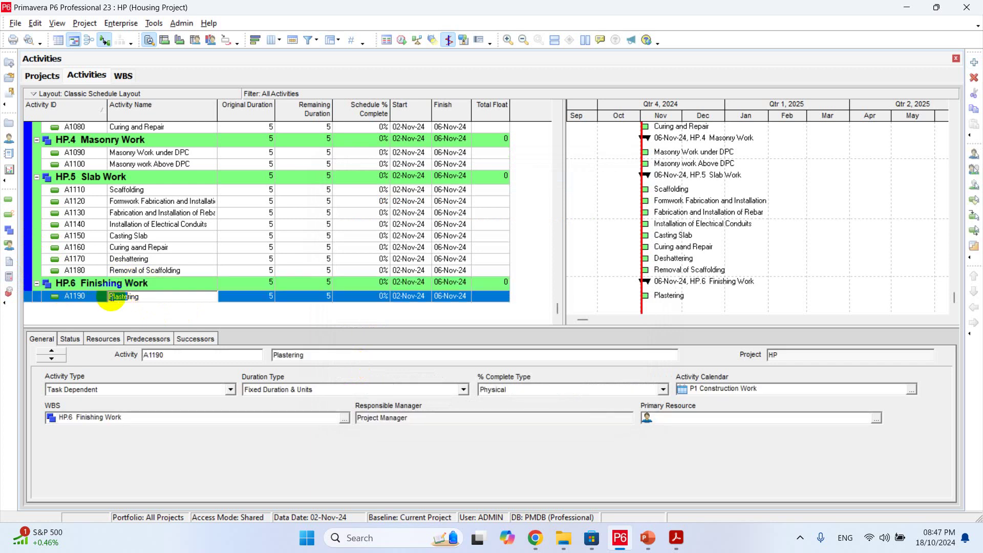
pyautogui.click(109, 297)
pyautogui.write('Cement')
pyautogui.click(146, 283)
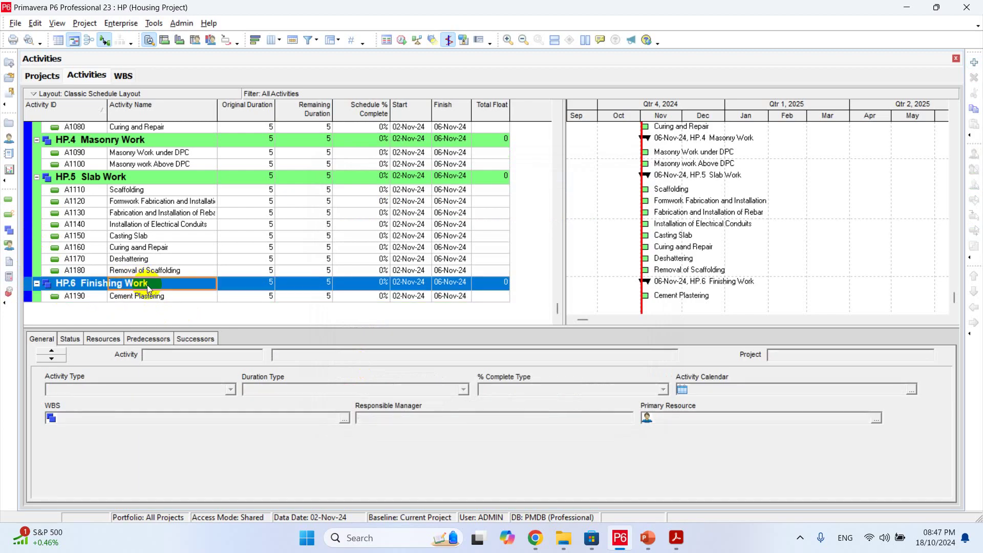
# - Add a second activity under HP.6 Finishing Work and name it Gypsum Plastering
pyautogui.press('Insert')
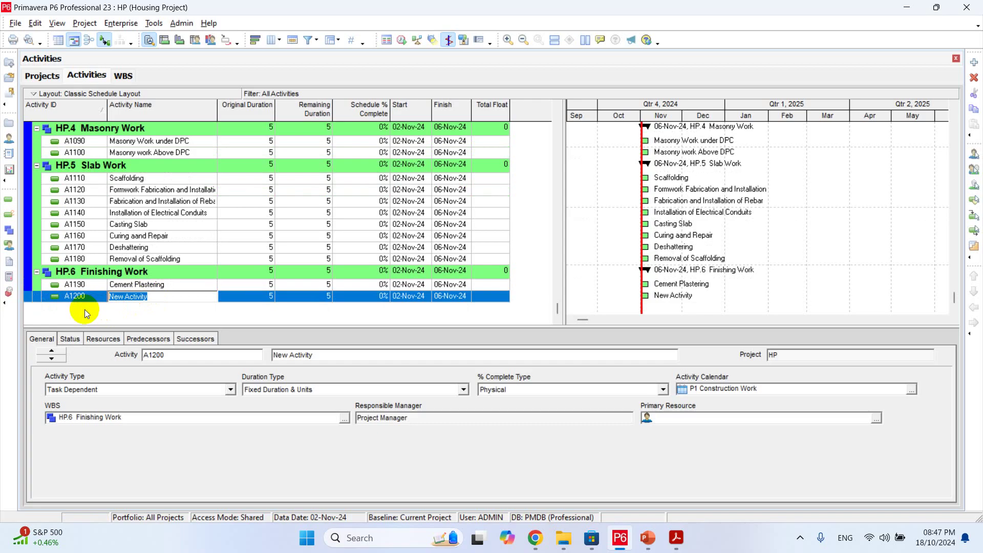
pyautogui.click(169, 298)
pyautogui.hotkey('ctrl', 'a')
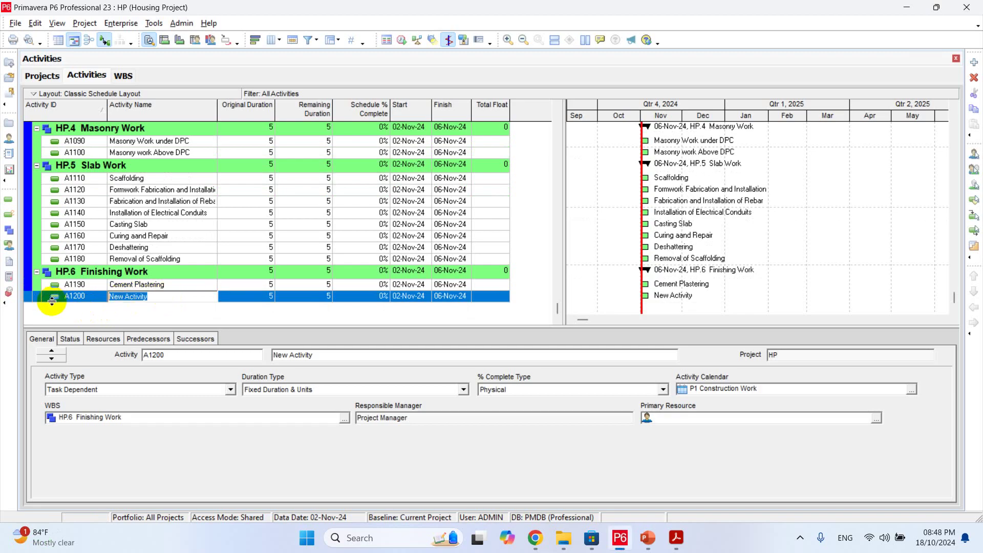
pyautogui.write('Gypsum Plastering')
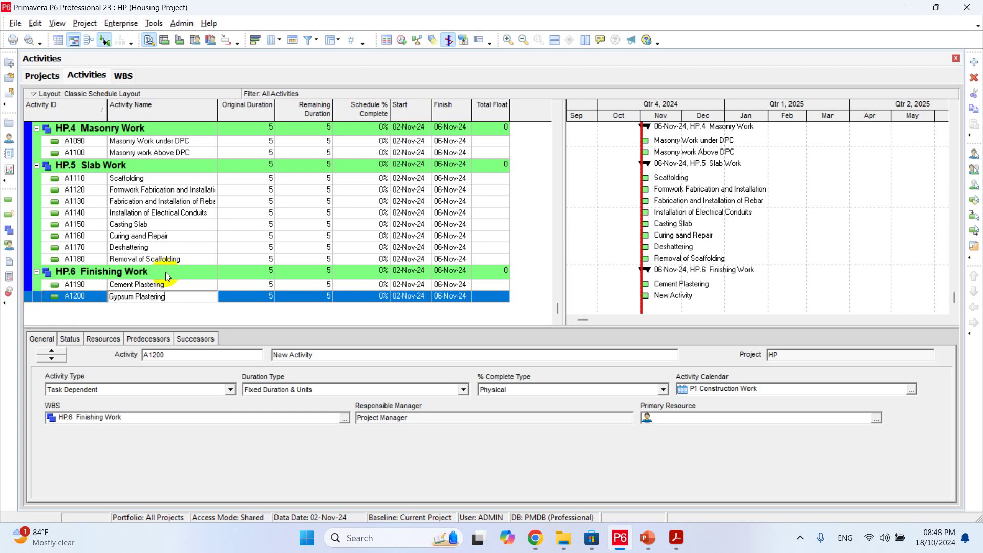
pyautogui.click(204, 286)
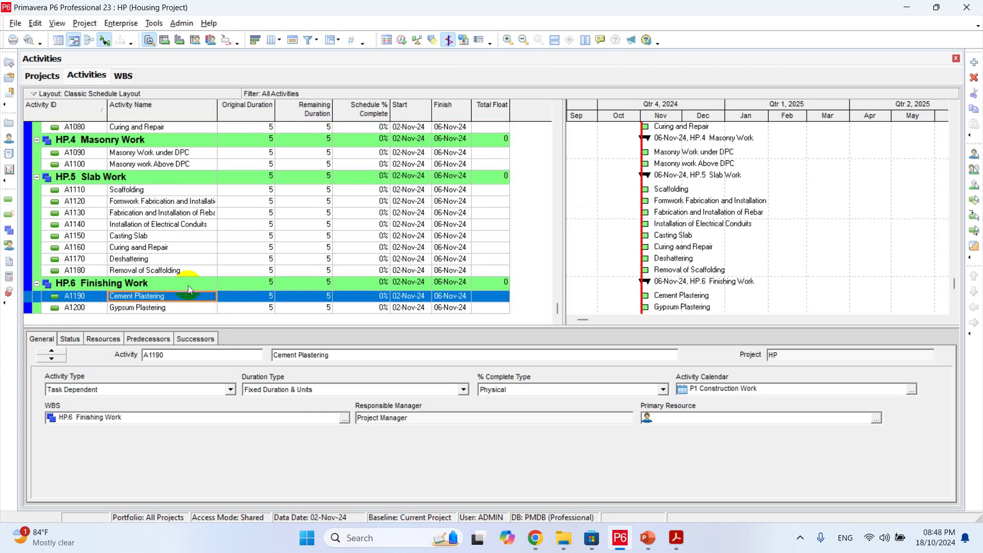
# - Rename the first activity under HP.6 Finishing Work, Cement Plastering, as Electrical Work
pyautogui.click(159, 283)
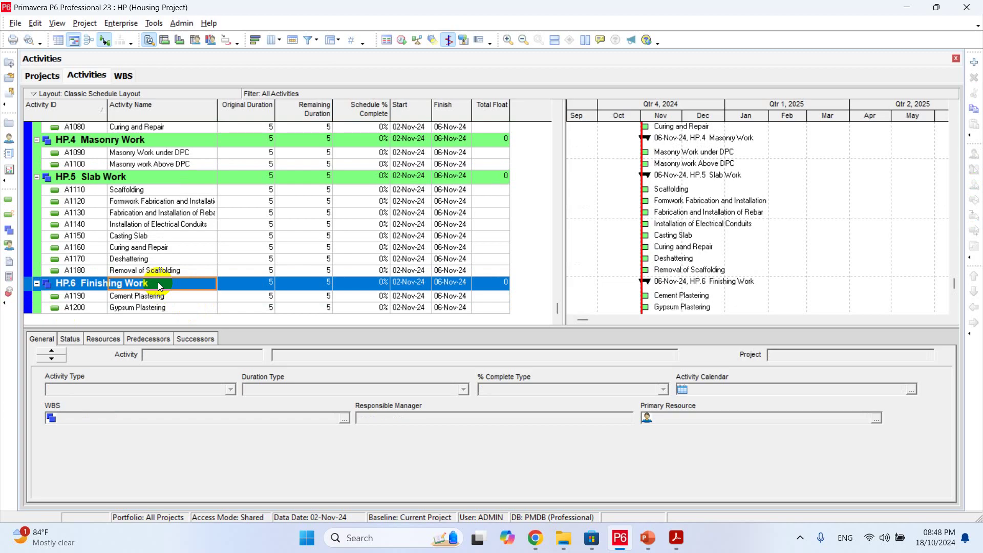
pyautogui.click(164, 297)
pyautogui.click(177, 298)
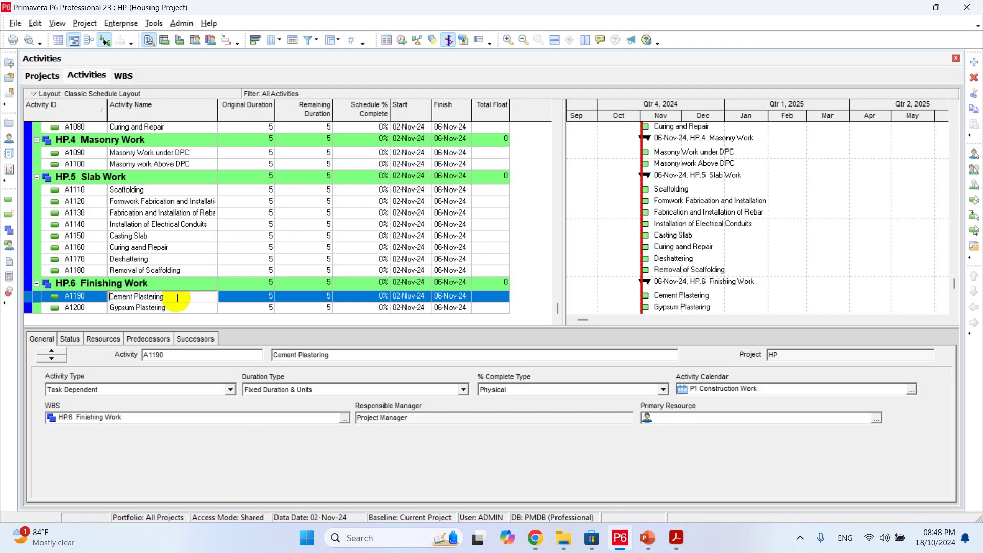
pyautogui.moveTo(177, 298); pyautogui.dragTo(68, 299)
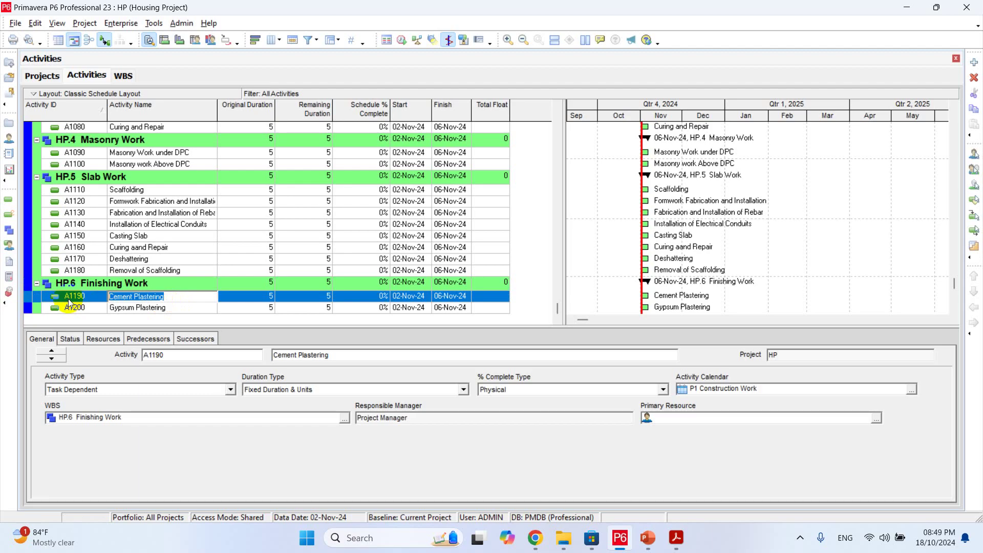
pyautogui.write('E')
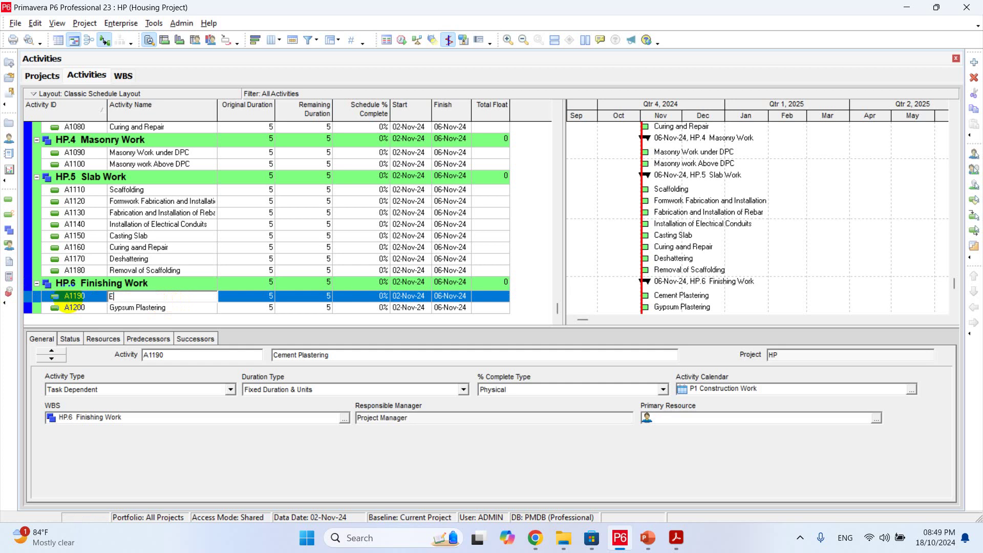
pyautogui.write('lectrical Work')
pyautogui.click(175, 288)
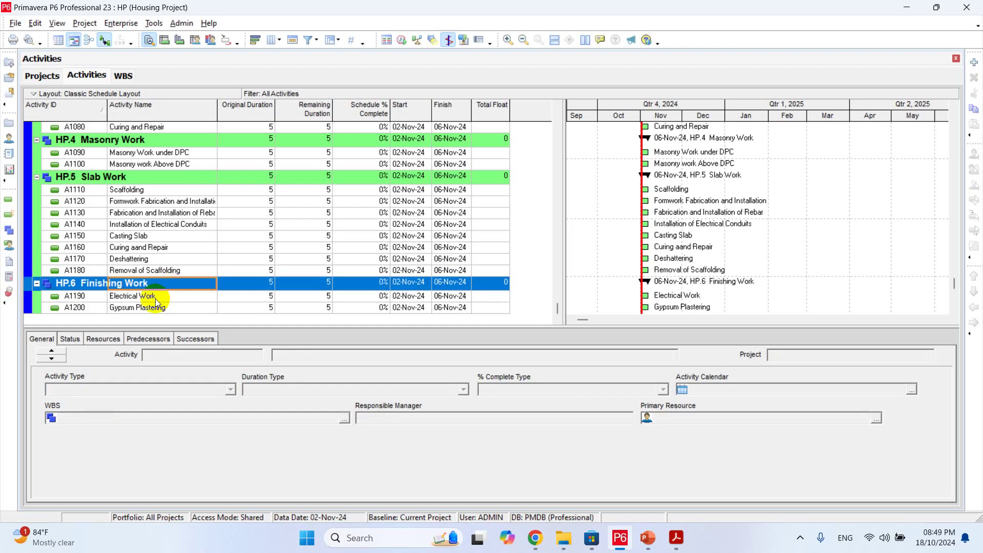
# - Rename the second activity under HP.6 Finishing Work, Gypsum Plastering, as Pluming Work
pyautogui.click(171, 297)
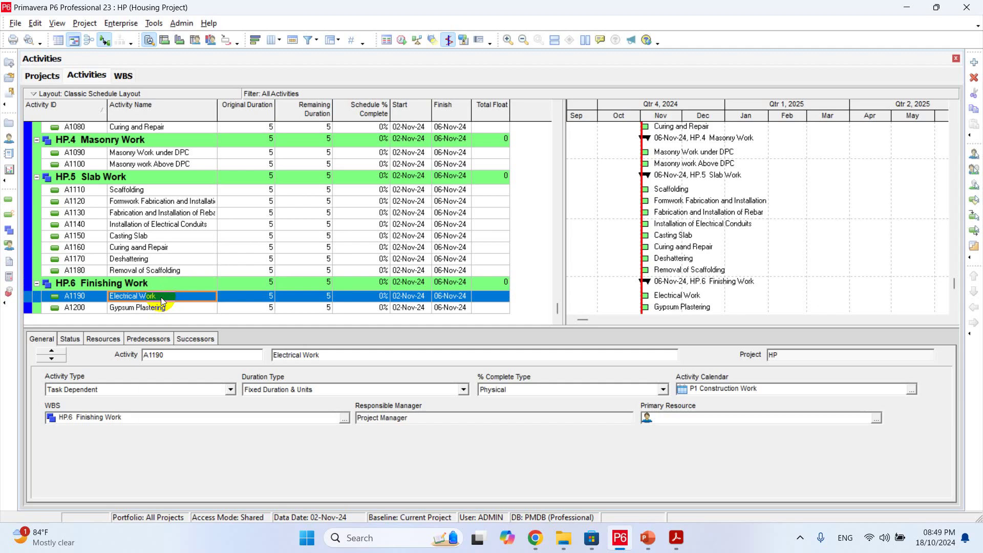
pyautogui.click(171, 308)
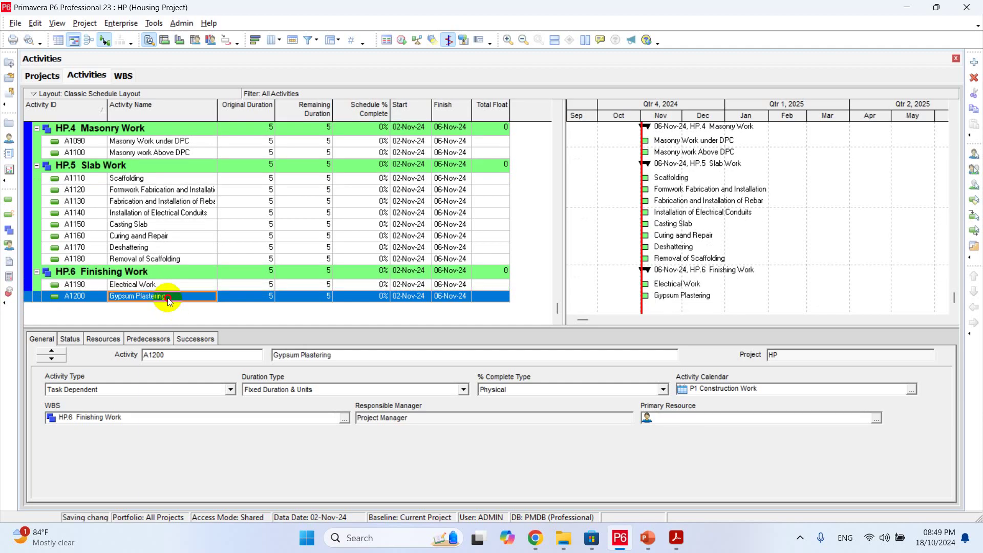
pyautogui.click(182, 294)
pyautogui.moveTo(183, 294); pyautogui.dragTo(33, 302)
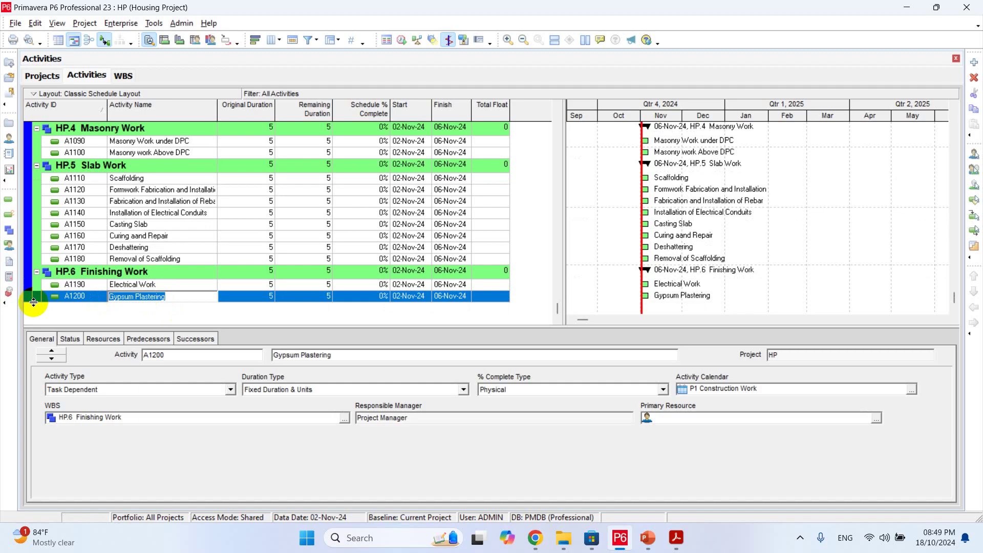
pyautogui.write('Plumi')
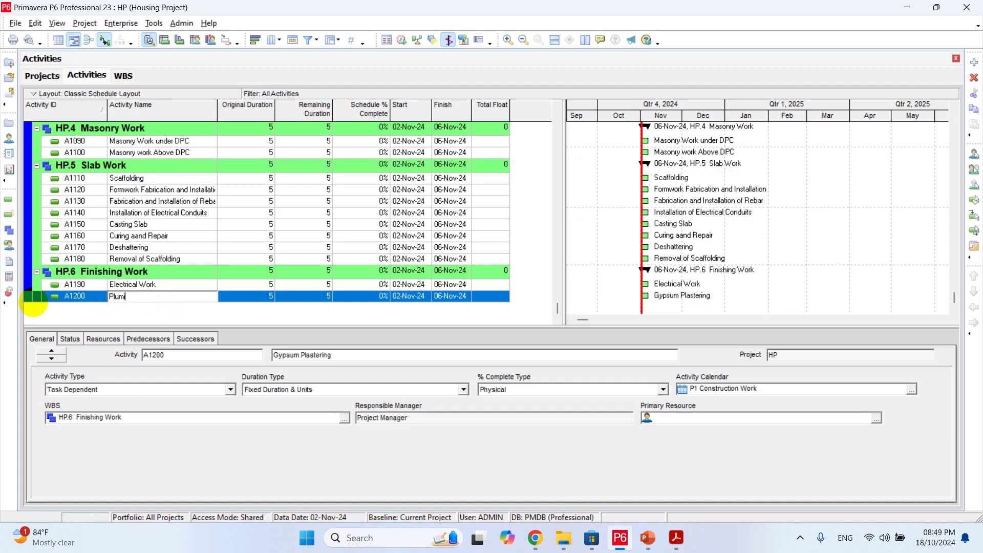
pyautogui.write('ng Work')
pyautogui.click(174, 285)
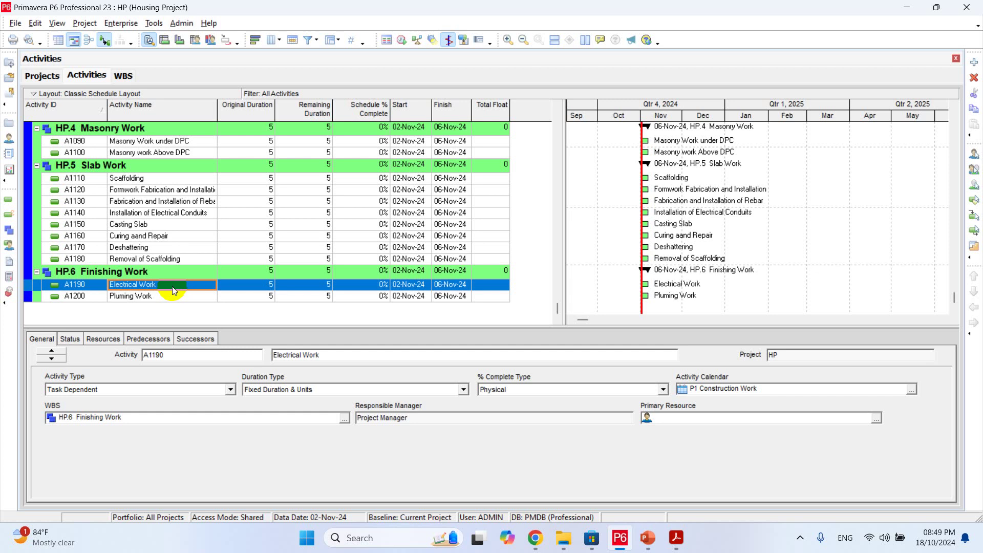
# - Add a third activity under HP.6 Finishing Work and name it Cement Plastering
pyautogui.scroll(1, 159, 297)
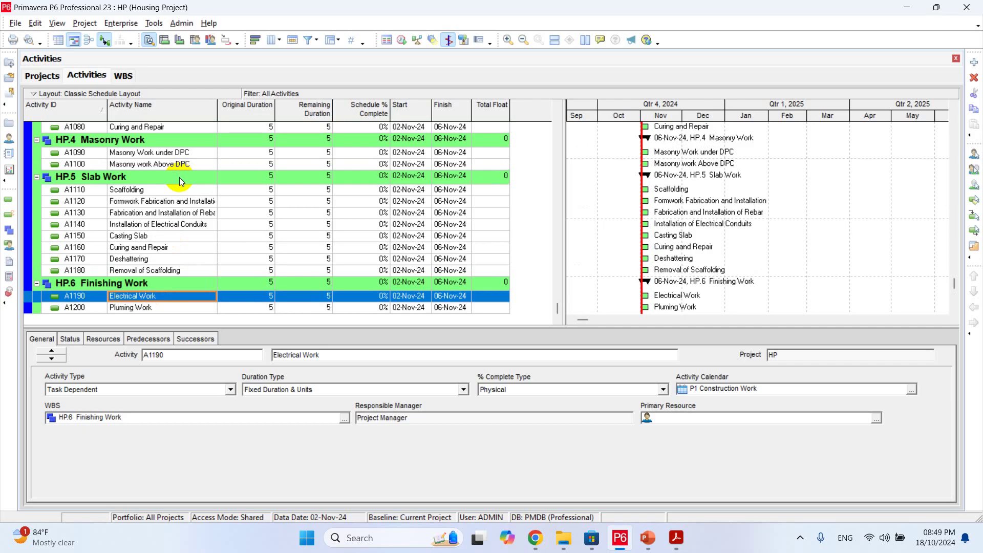
pyautogui.click(150, 307)
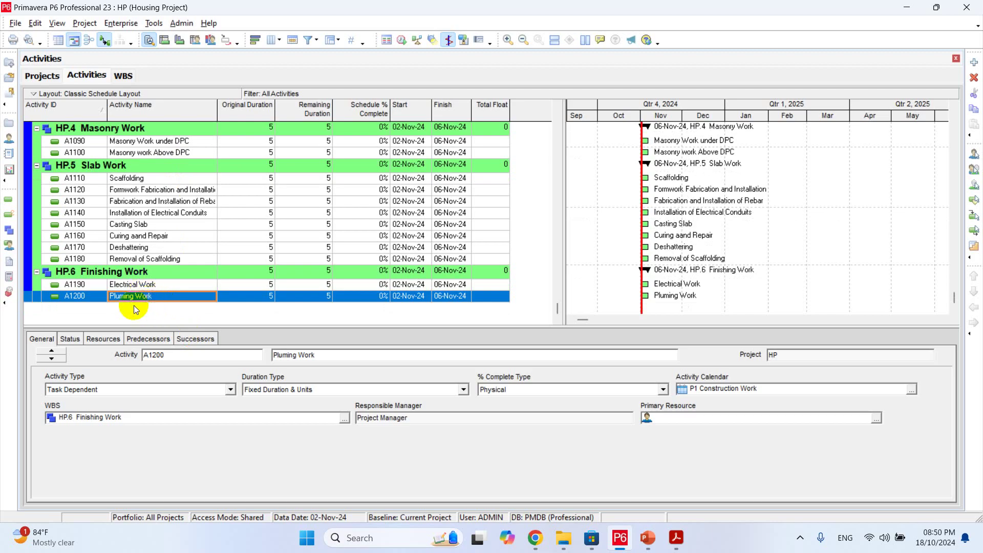
pyautogui.click(139, 273)
pyautogui.press('Insert')
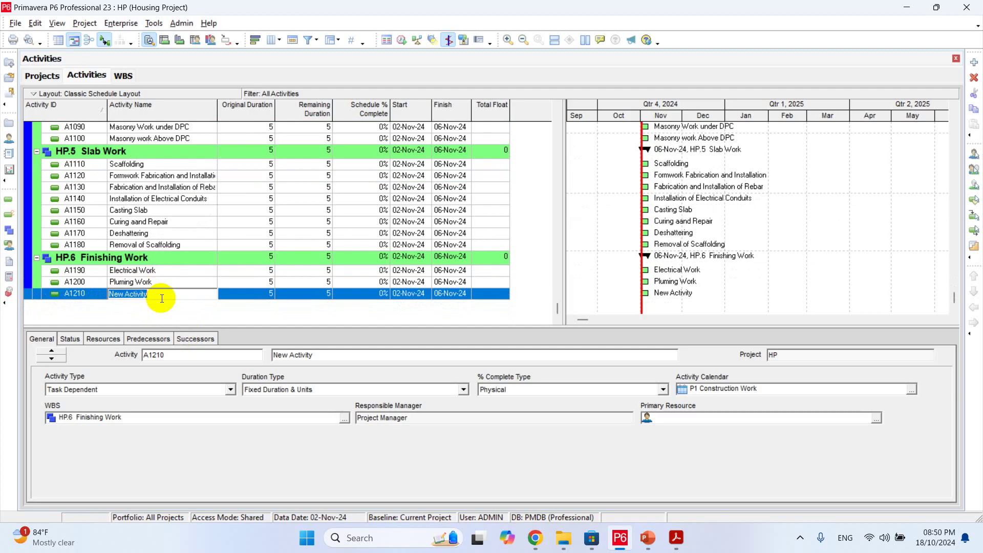
pyautogui.write('Cement Plastering')
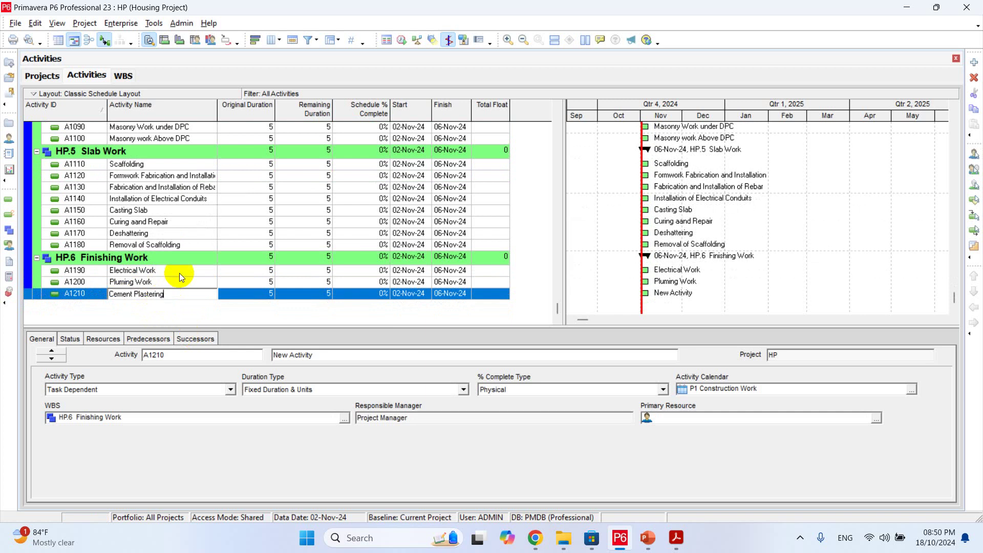
# - Add a fourth activity under HP.6 Finishing Work and name it Gypsum Plastering
pyautogui.rightClick(196, 300)
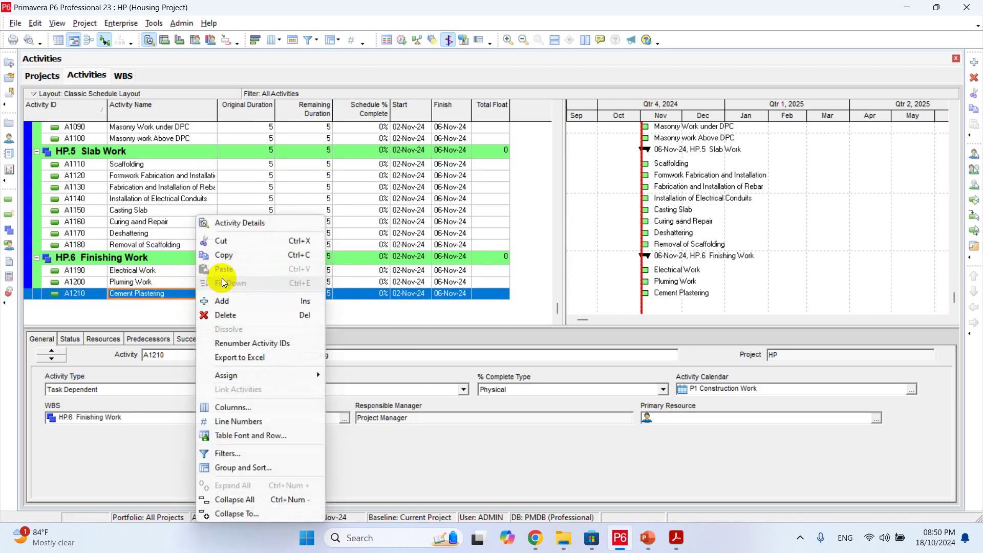
pyautogui.click(220, 302)
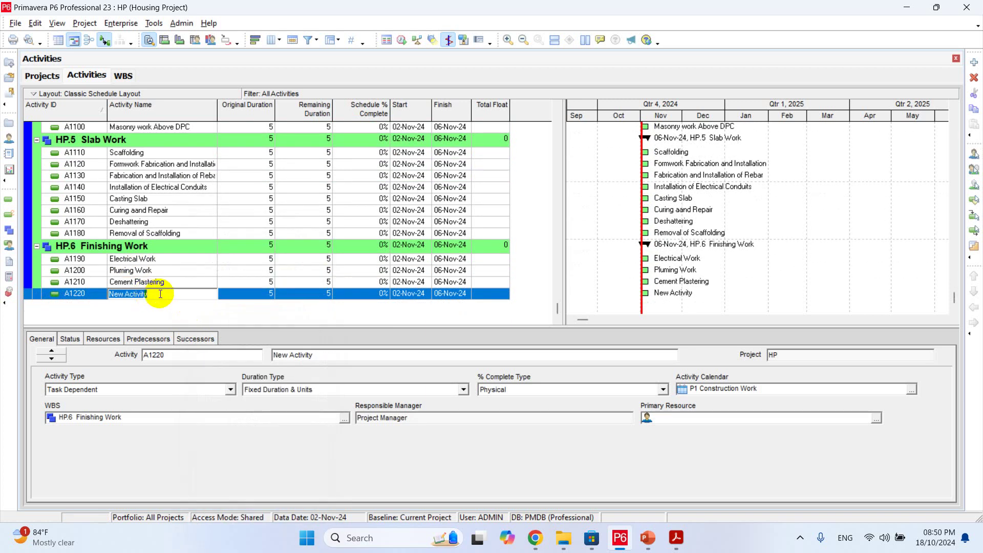
pyautogui.write('Gypsum Plastering')
pyautogui.click(179, 305)
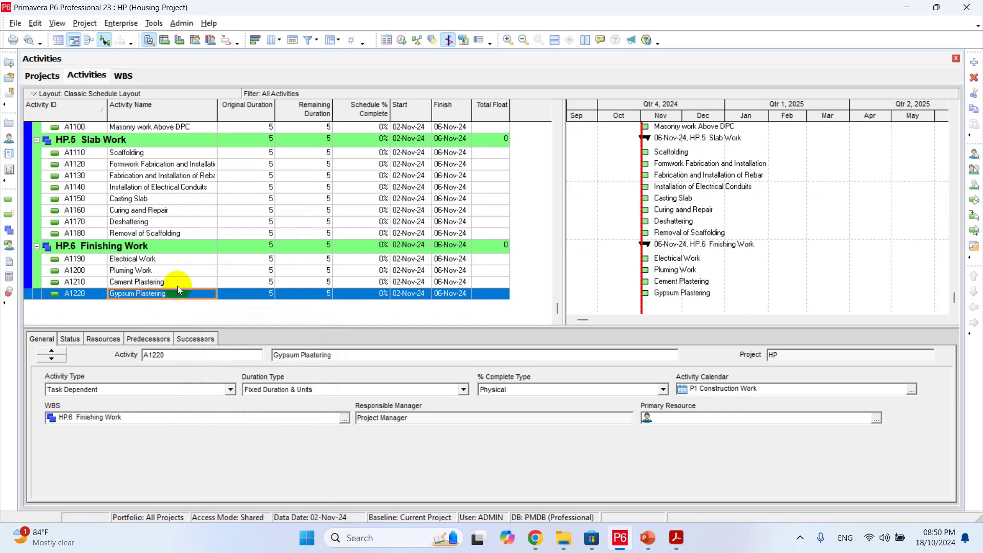
# - Add a fifth activity under HP.6 Finishing Work and name it Painting Work
pyautogui.press('Insert')
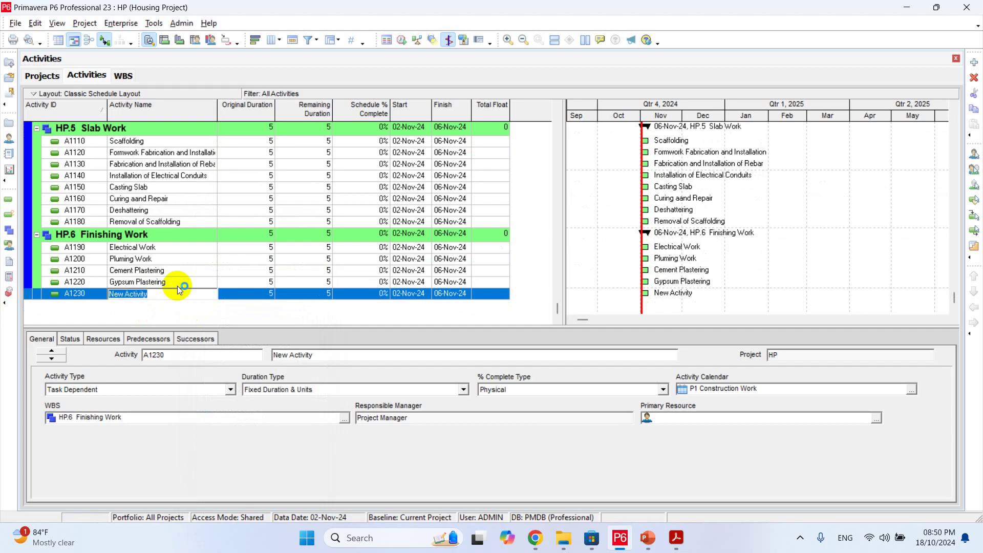
pyautogui.click(178, 294)
pyautogui.moveTo(178, 293); pyautogui.dragTo(72, 302)
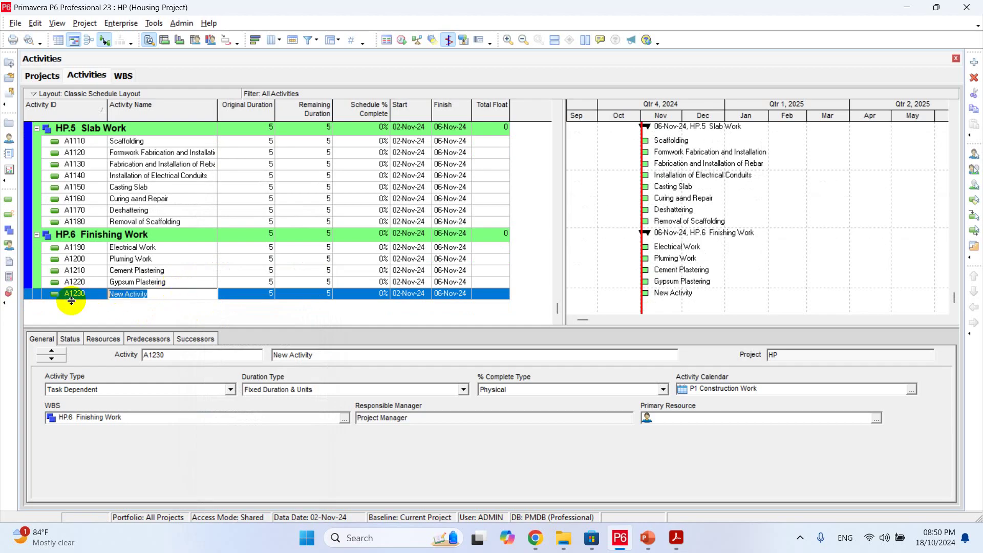
pyautogui.write('Paintiing')
pyautogui.press('BackSpace')
pyautogui.press('BackSpace')
pyautogui.press('BackSpace')
pyautogui.press('BackSpace')
pyautogui.write('ing Work')
pyautogui.press('Return')
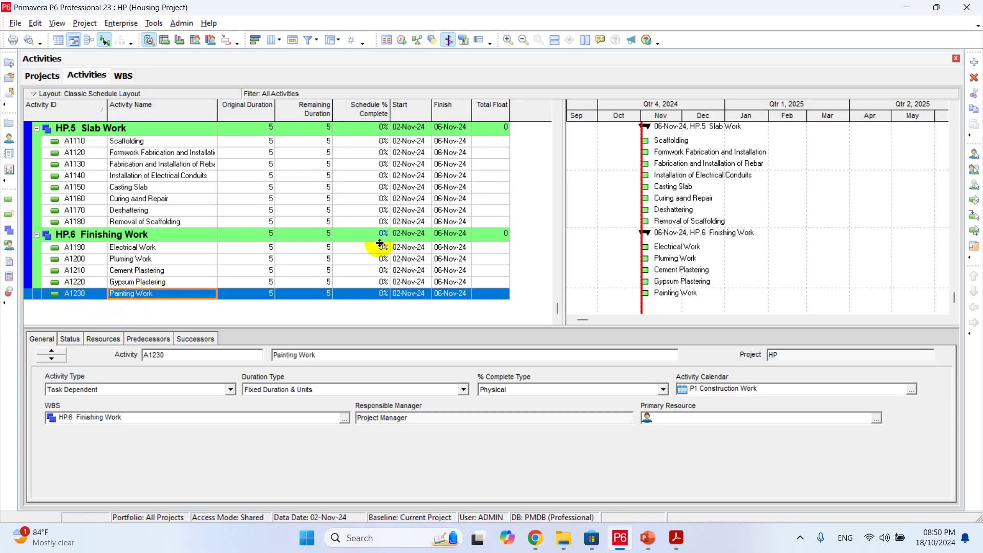
# - Add a sixth activity under HP.6 Finishing Work and name it Installation of doors
pyautogui.rightClick(185, 293)
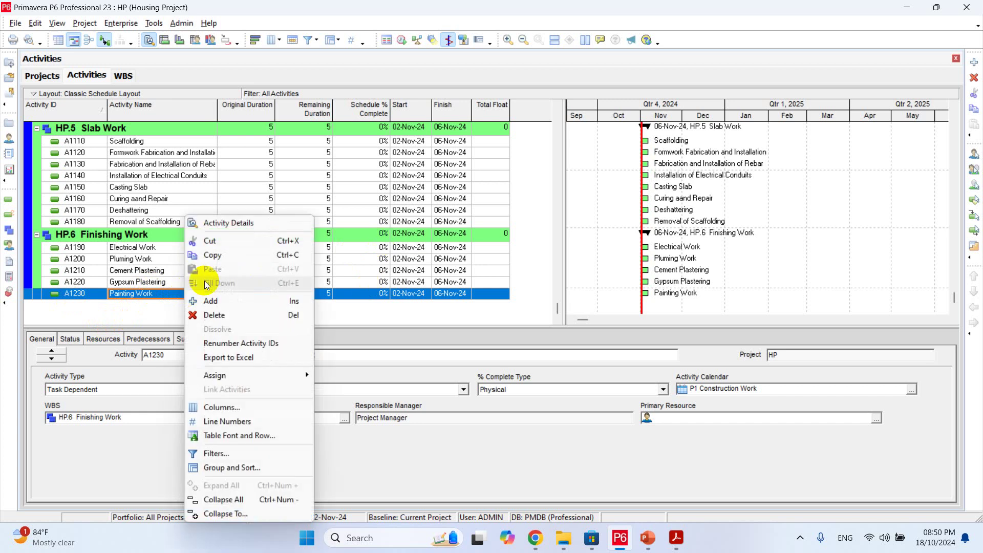
pyautogui.click(224, 301)
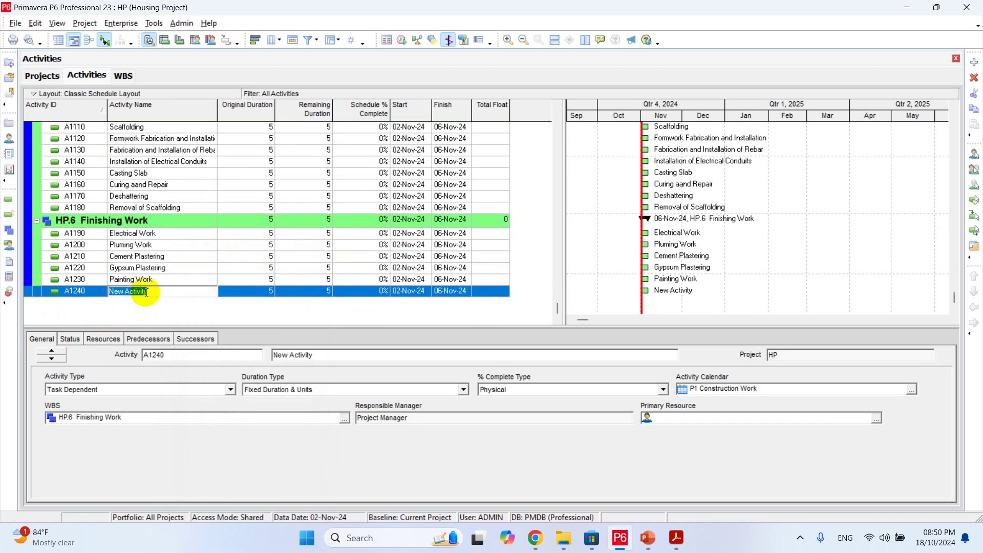
pyautogui.moveTo(148, 291); pyautogui.dragTo(73, 300)
pyautogui.write('I')
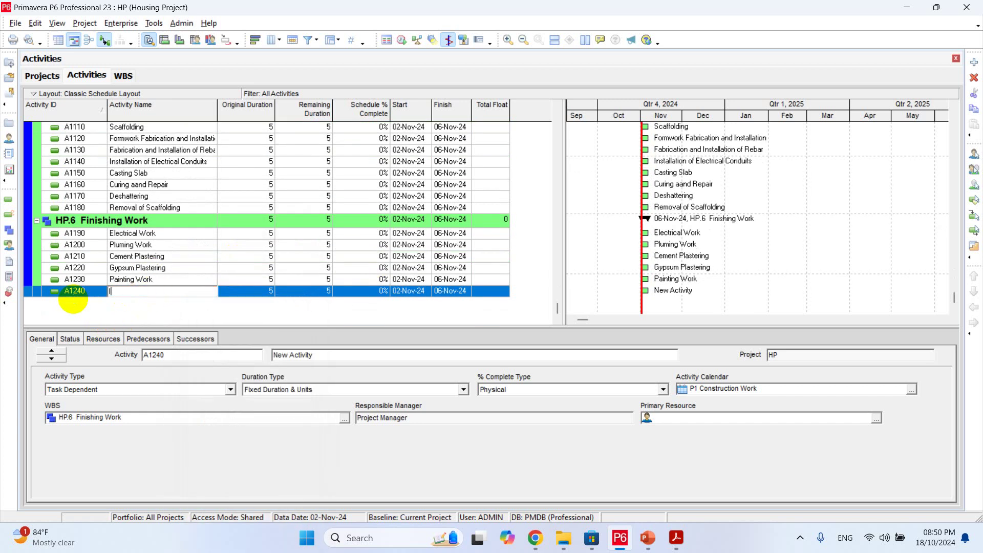
pyautogui.write('nstallation of doors')
pyautogui.press('Return')
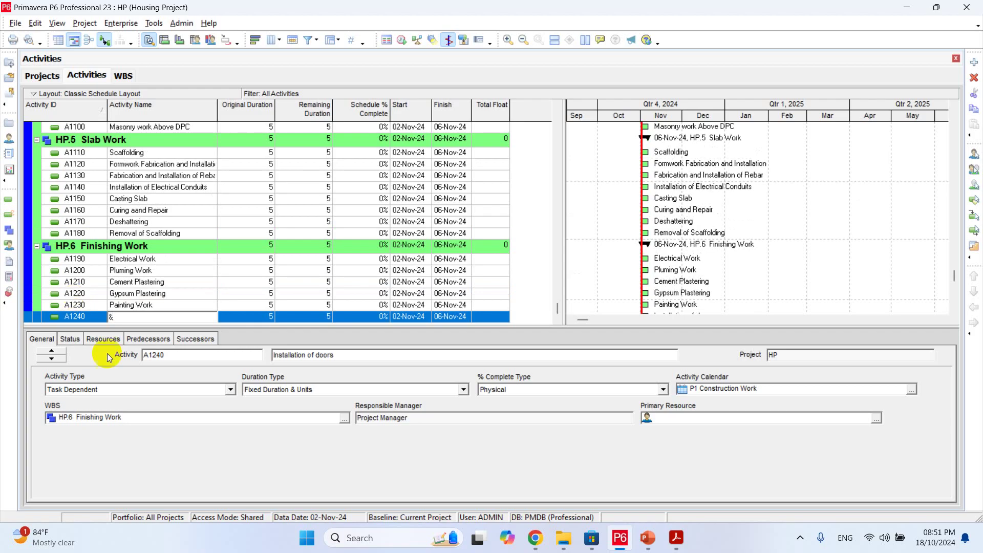
# - Undo the sixth Finishing Work activity's name entry and name the activity Installation of Doors and Windows
pyautogui.hotkey('ctrl', 'z')
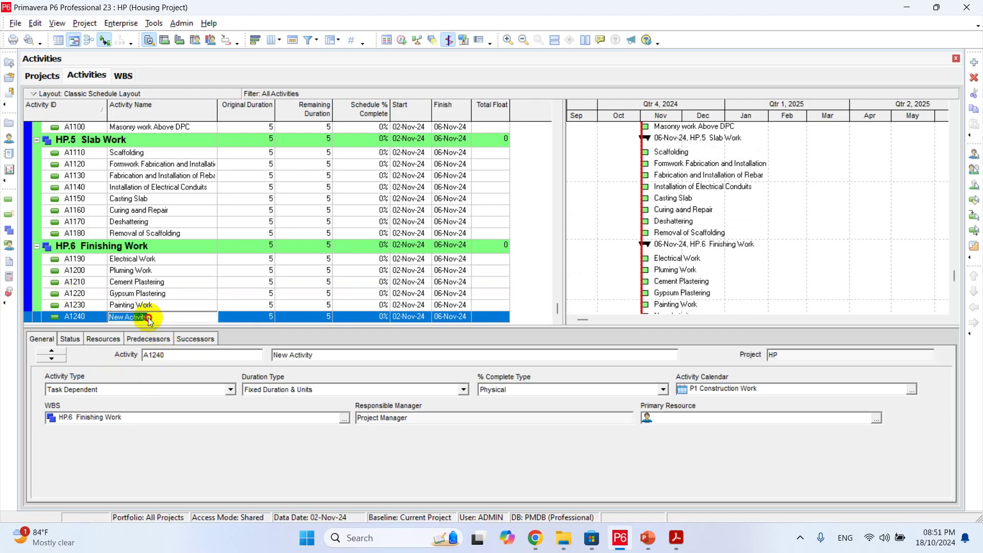
pyautogui.click(141, 316)
pyautogui.write('In')
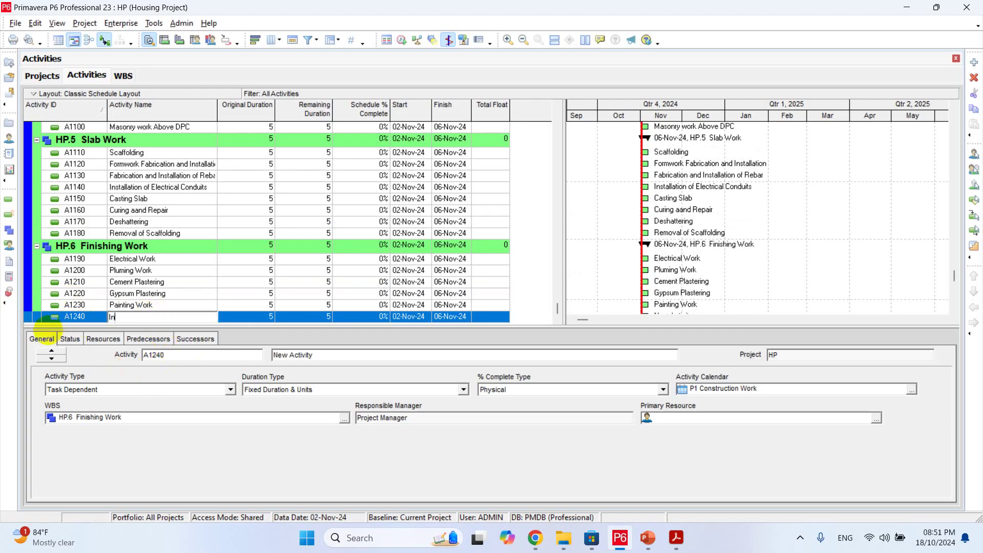
pyautogui.write('stallation of Doors and Windows')
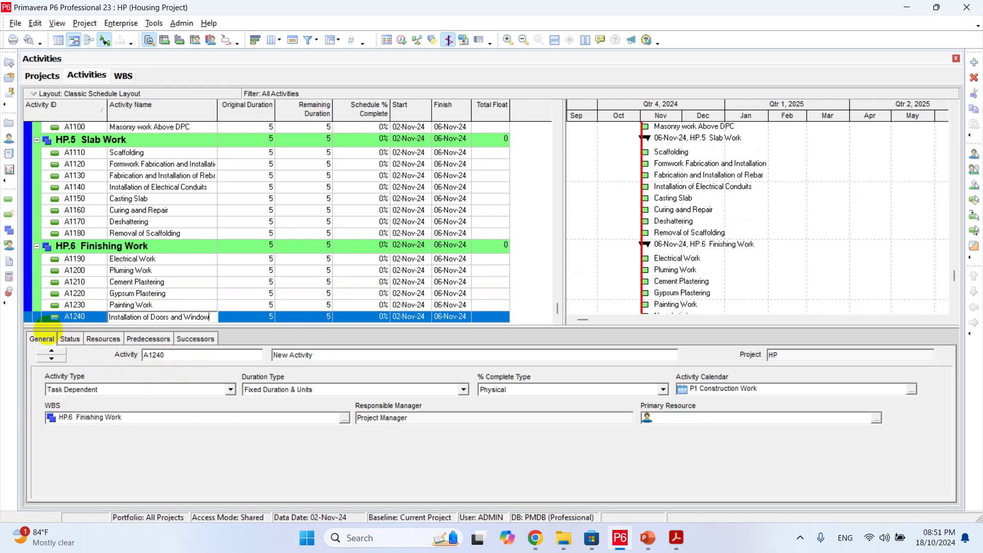
pyautogui.click(114, 294)
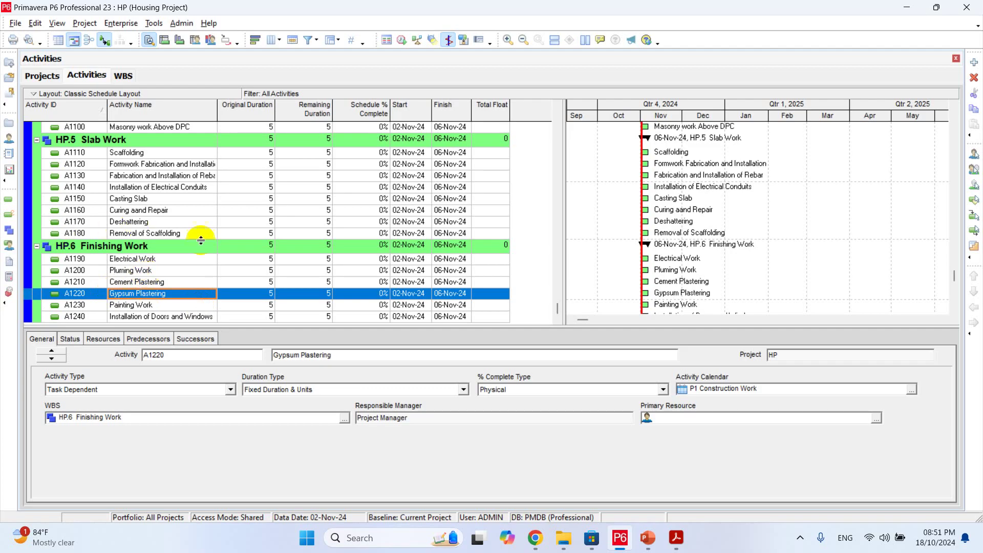
# - Review the activities listed under the WBS elements from HP.1 Milestone through HP.6 Finishing Work
pyautogui.scroll(5, 200, 240)
pyautogui.scroll(1, 202, 240)
pyautogui.scroll(-4, 202, 241)
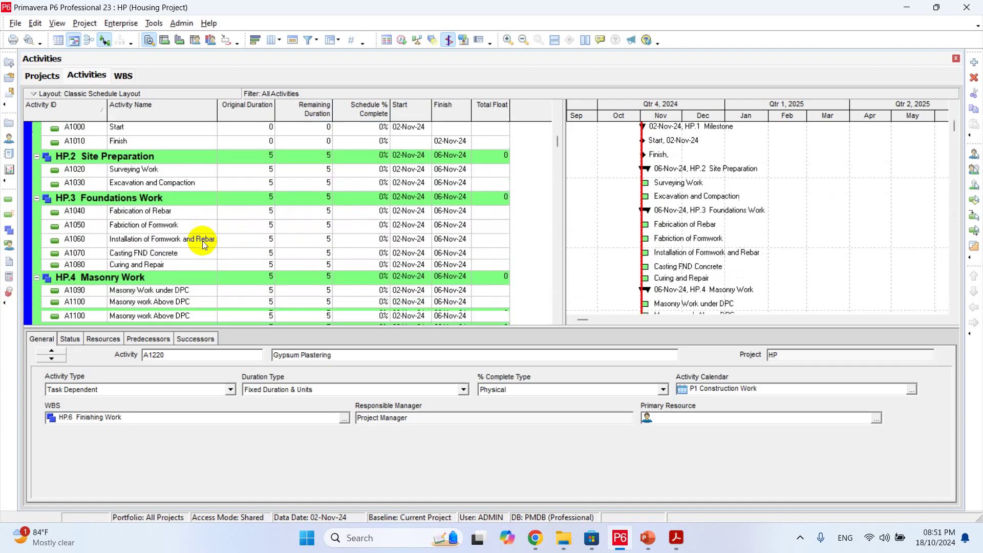
pyautogui.scroll(2, 202, 241)
pyautogui.scroll(3, 203, 241)
pyautogui.scroll(-6, 203, 241)
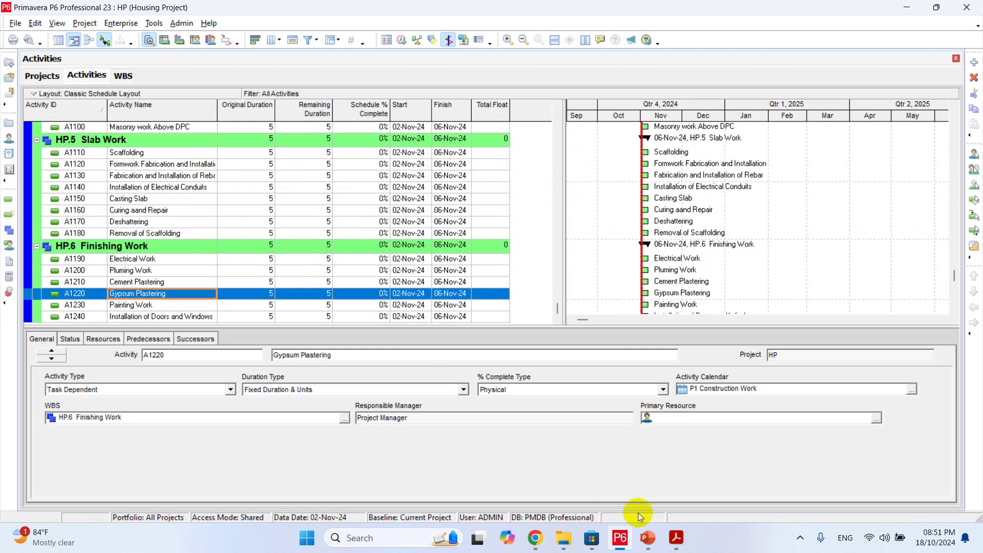
# - Switch to the PMI Process Groups PDF in Acrobat, examine Create WBS and Define Activities under the Planning Process Group, and return to Primavera P6
pyautogui.click(676, 538)
pyautogui.click(375, 251)
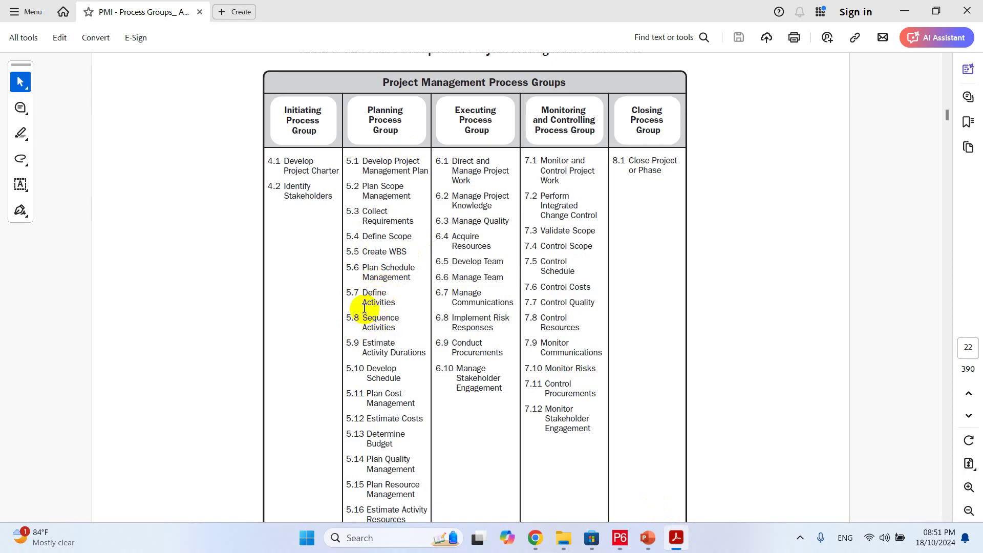
pyautogui.doubleClick(399, 252)
pyautogui.click(395, 253)
pyautogui.moveTo(394, 253)
pyautogui.mouseDown()
pyautogui.moveTo(389, 248)
pyautogui.moveTo(411, 257)
pyautogui.mouseUp()
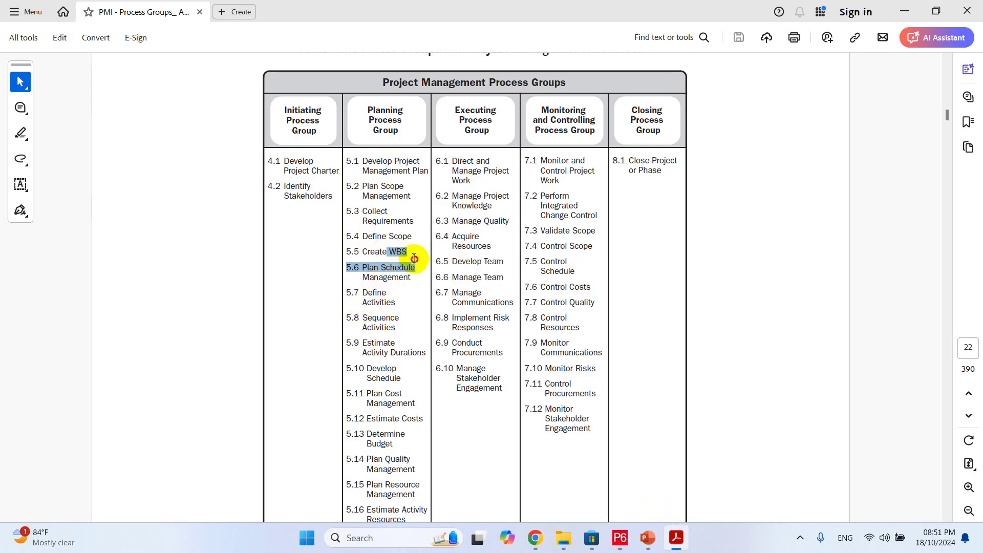
pyautogui.click(400, 248)
pyautogui.moveTo(361, 293)
pyautogui.mouseDown()
pyautogui.moveTo(389, 301)
pyautogui.moveTo(380, 306)
pyautogui.mouseUp()
pyautogui.click(379, 306)
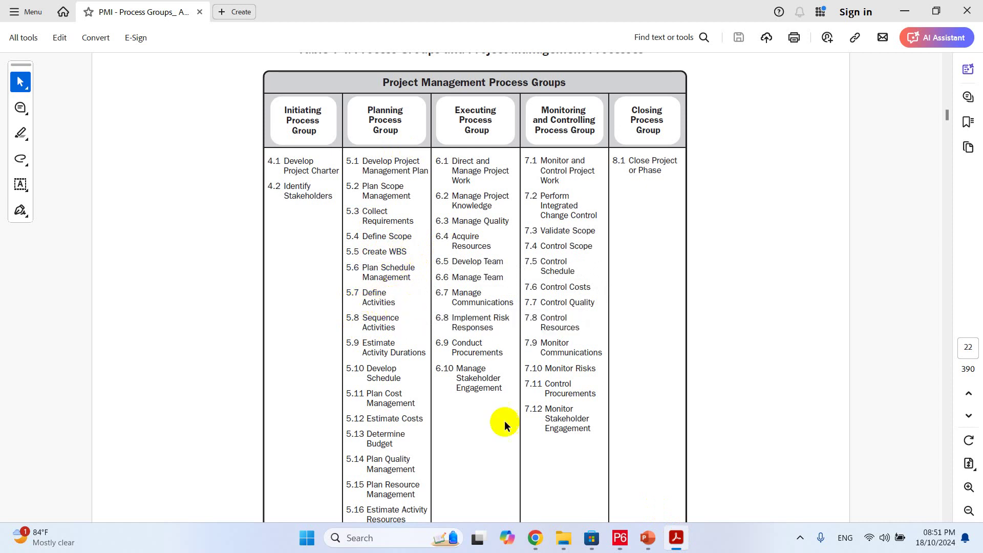
pyautogui.click(620, 538)
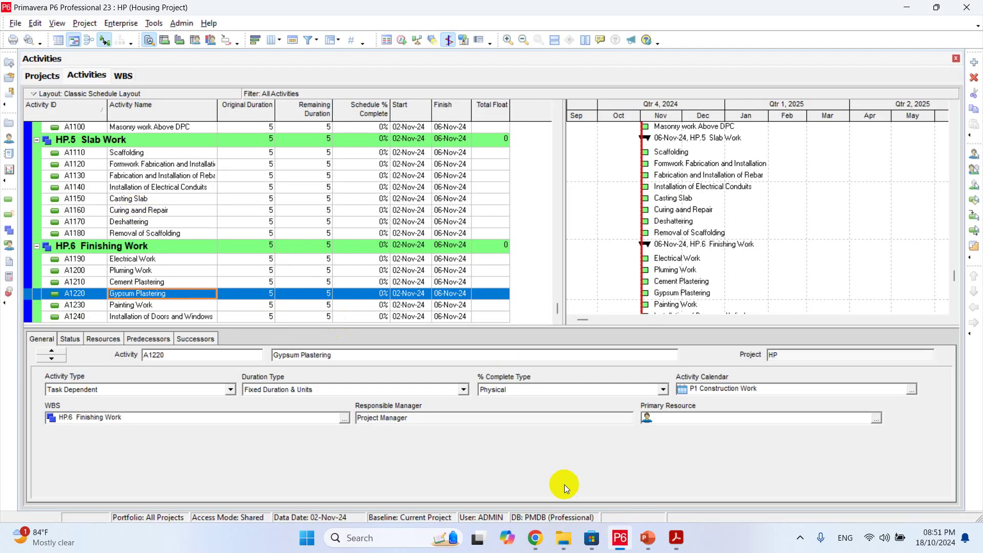